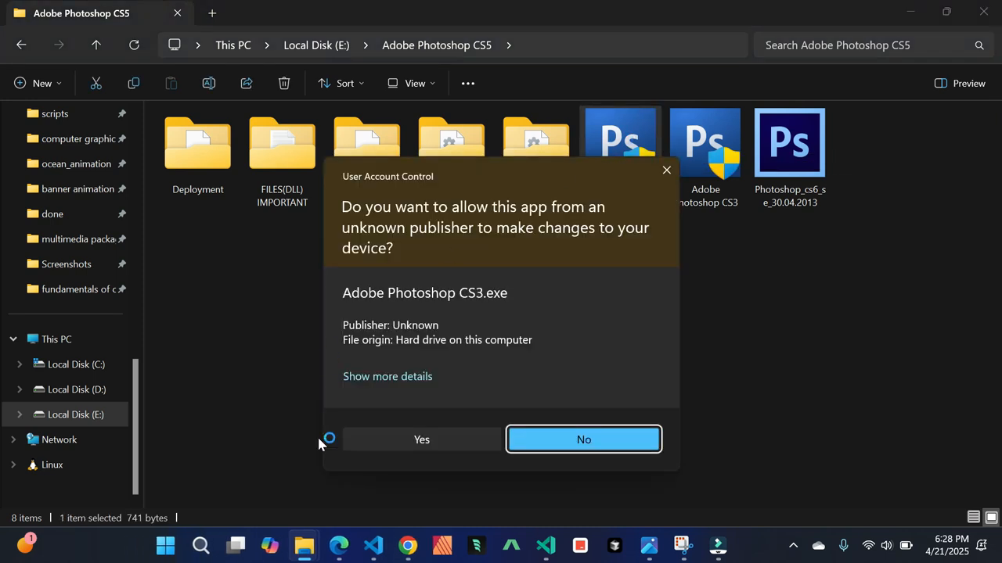
Allow Adobe Photoshop CS3 to launch and switch to its window
{"action": "left_click", "coordinate": [426, 440]}
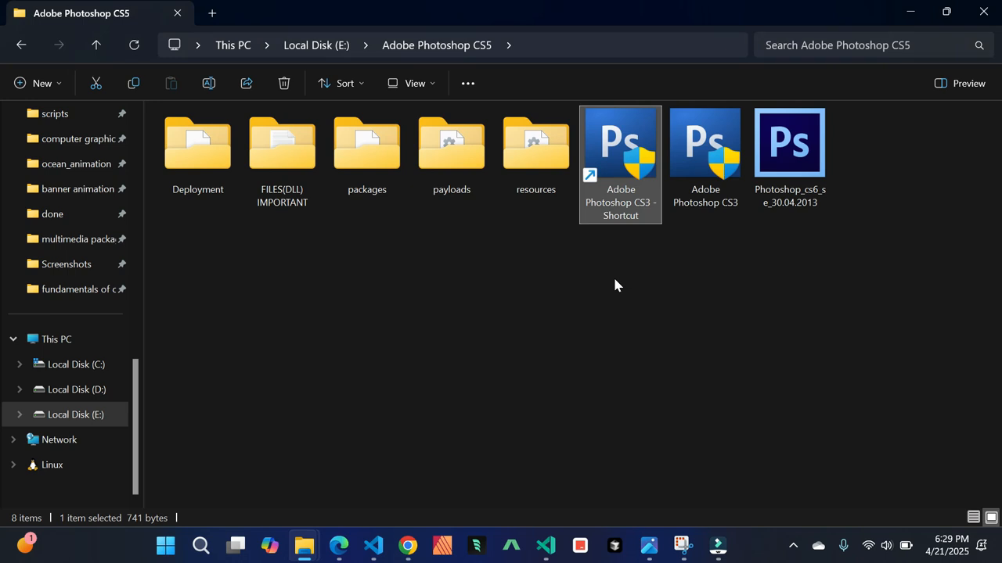
{"action": "mouse_move", "coordinate": [718, 546]}
{"action": "left_click", "coordinate": [727, 482]}
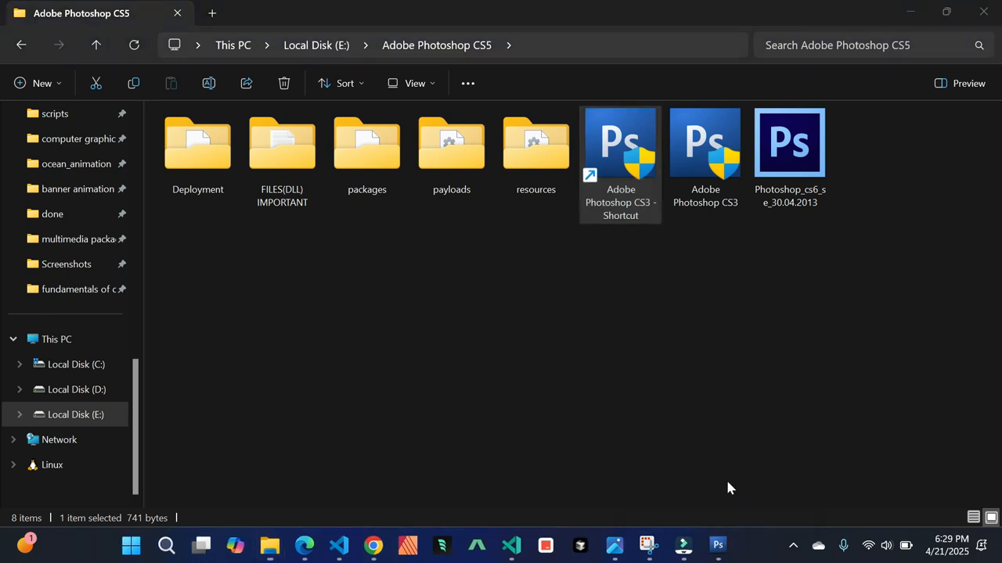
{"action": "left_click", "coordinate": [908, 12]}
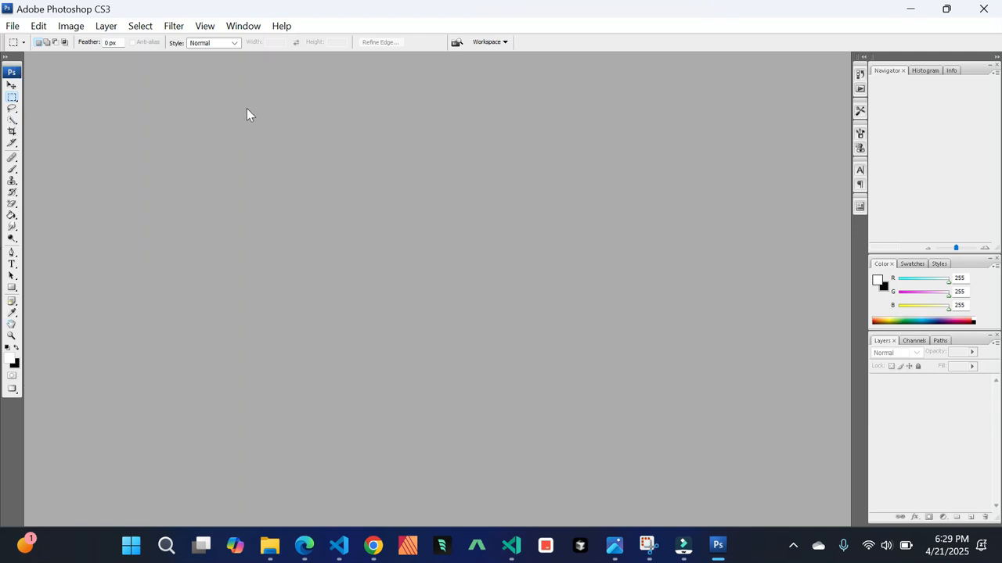
Start a new document and choose the Custom preset
{"action": "left_click", "coordinate": [12, 26]}
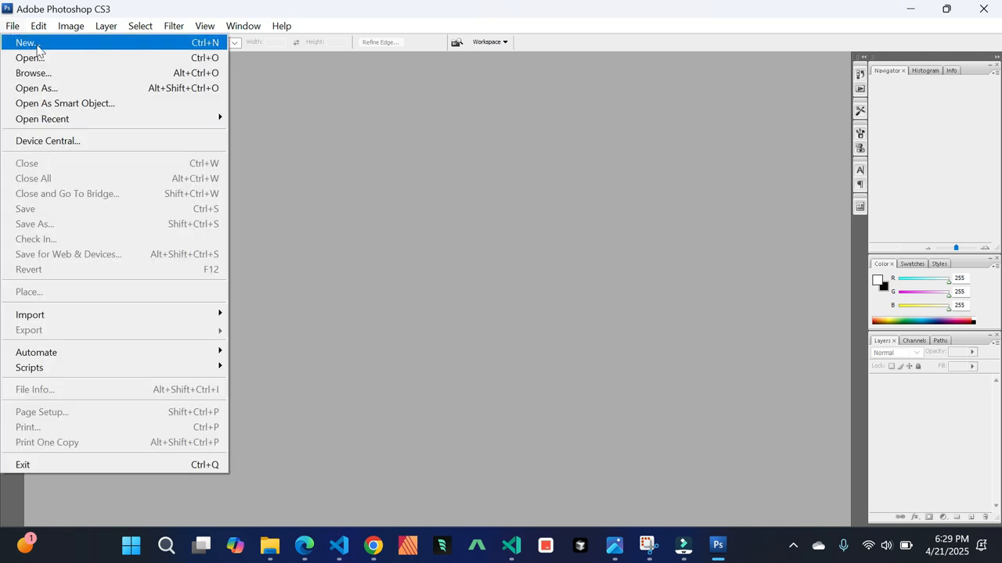
{"action": "left_click", "coordinate": [94, 48]}
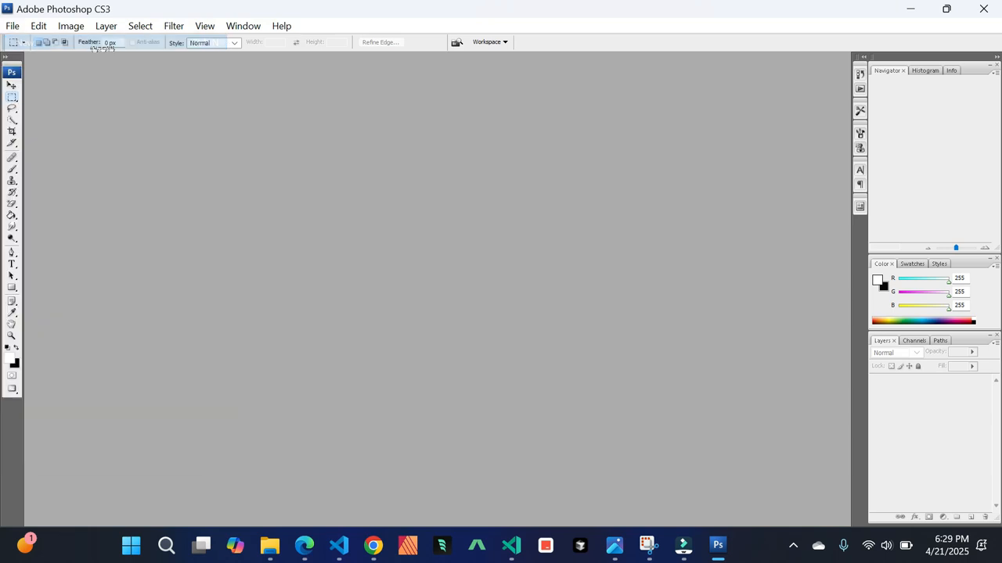
{"action": "mouse_move", "coordinate": [463, 140]}
{"action": "left_mouse_down"}
{"action": "mouse_move", "coordinate": [420, 146]}
{"action": "mouse_move", "coordinate": [496, 161]}
{"action": "mouse_move", "coordinate": [464, 148]}
{"action": "left_mouse_up"}
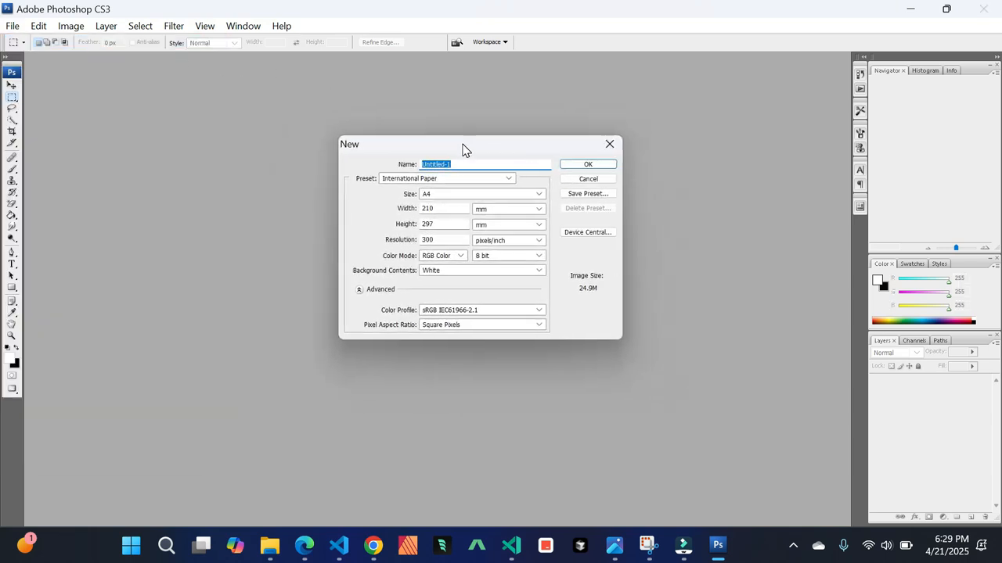
{"action": "left_click", "coordinate": [509, 180]}
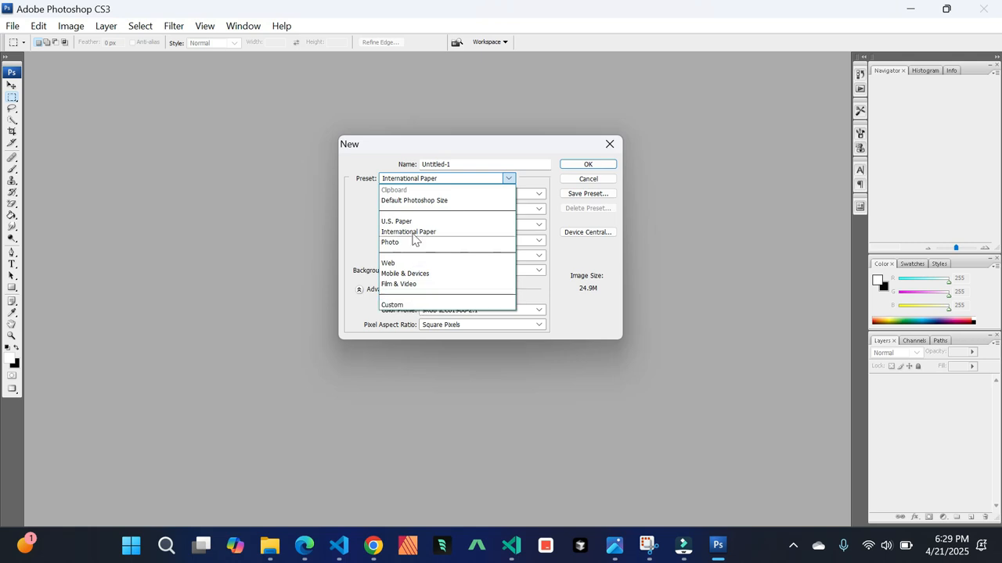
{"action": "left_click", "coordinate": [415, 307]}
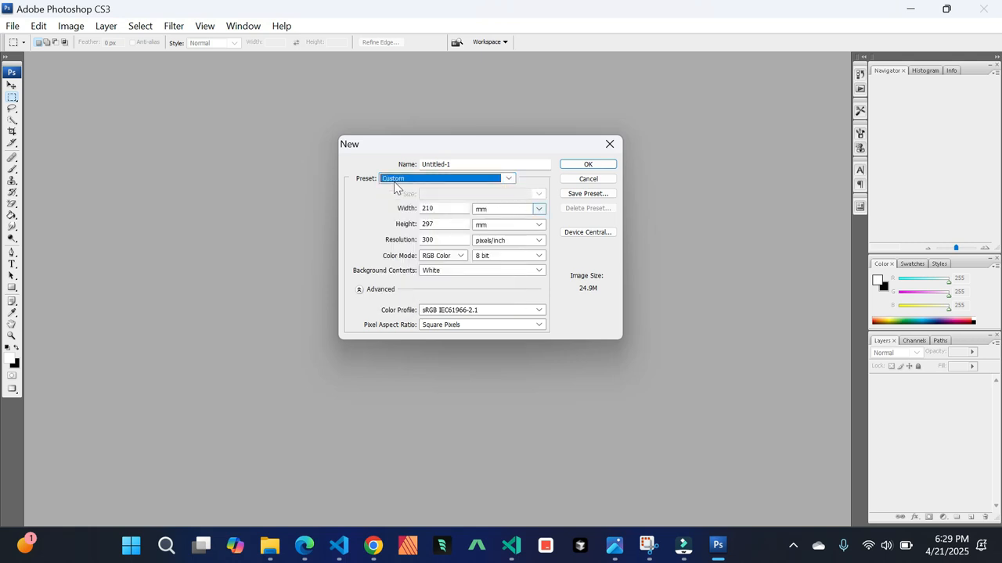
Create the document named receipt with its width and height units set to centimetres
{"action": "left_click", "coordinate": [540, 209]}
{"action": "left_click", "coordinate": [510, 242]}
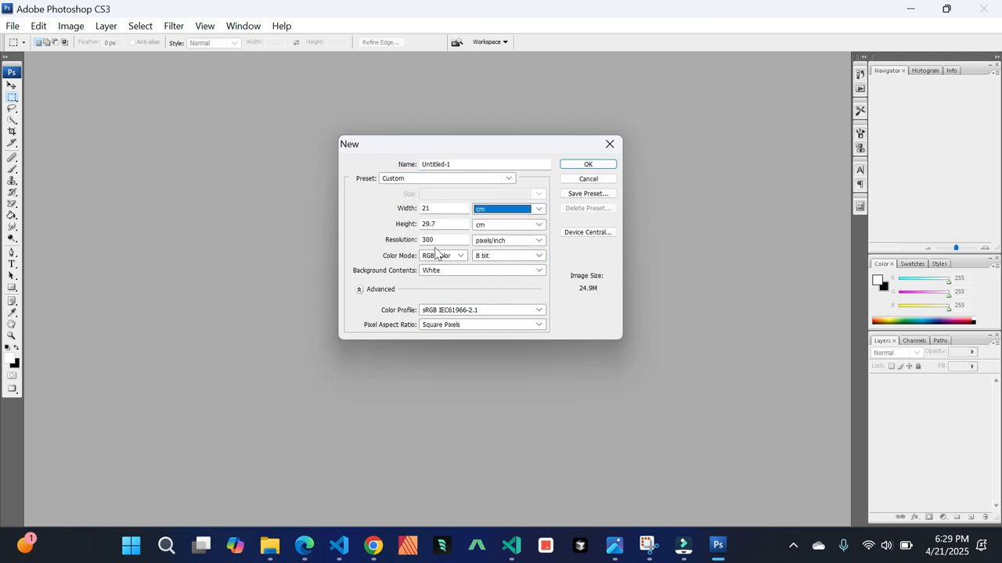
{"action": "left_click_drag", "start_coordinate": [463, 166], "coordinate": [385, 163]}
{"action": "type", "text": "receip"}
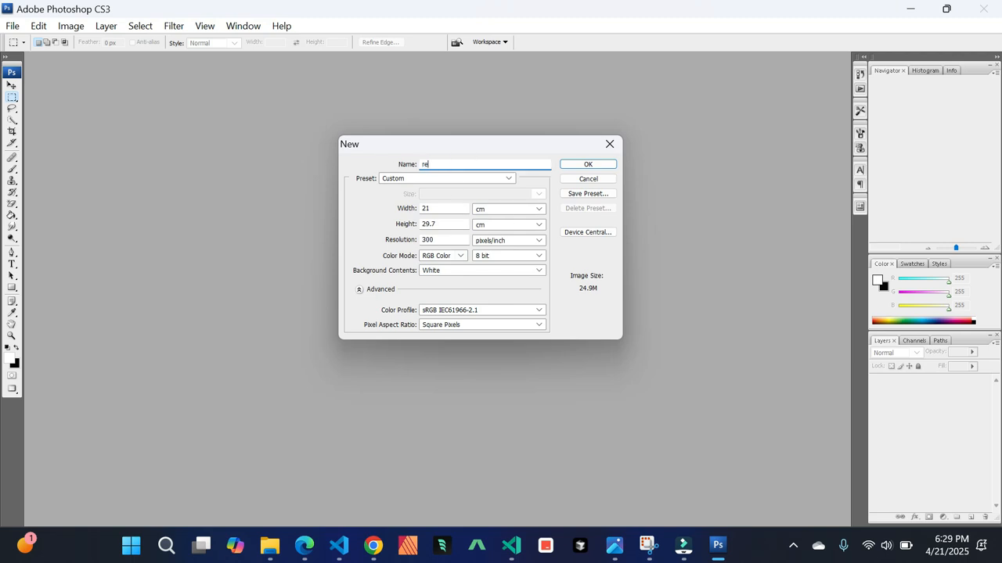
{"action": "type", "text": "t"}
{"action": "left_click", "coordinate": [587, 164]}
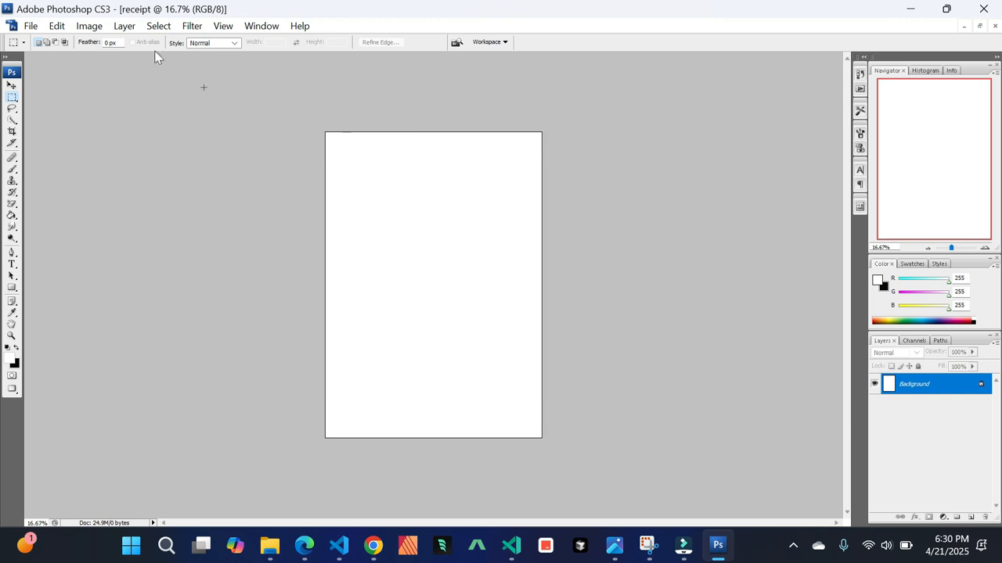
Rotate the canvas 90° counter-clockwise to landscape
{"action": "left_click", "coordinate": [95, 28]}
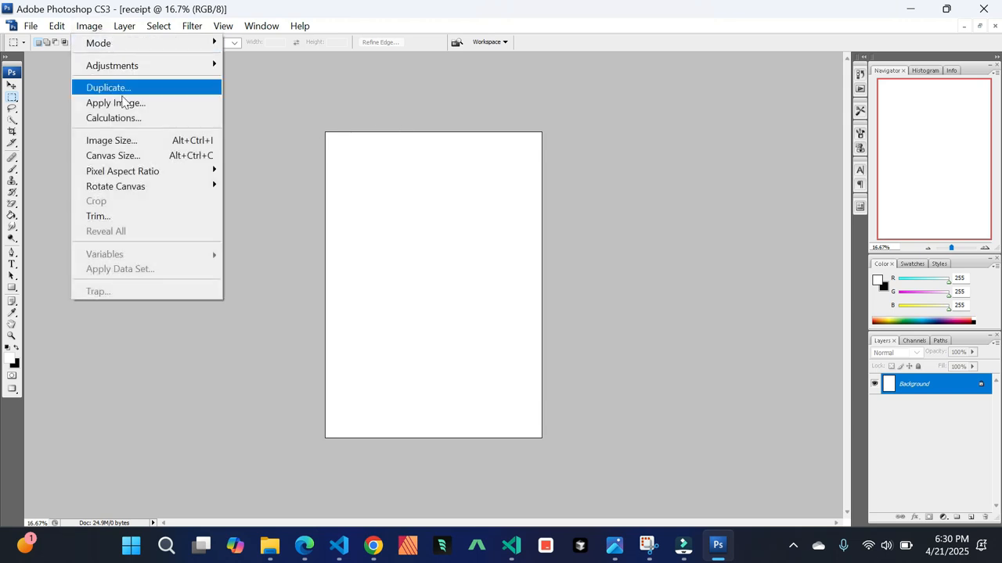
{"action": "mouse_move", "coordinate": [172, 193]}
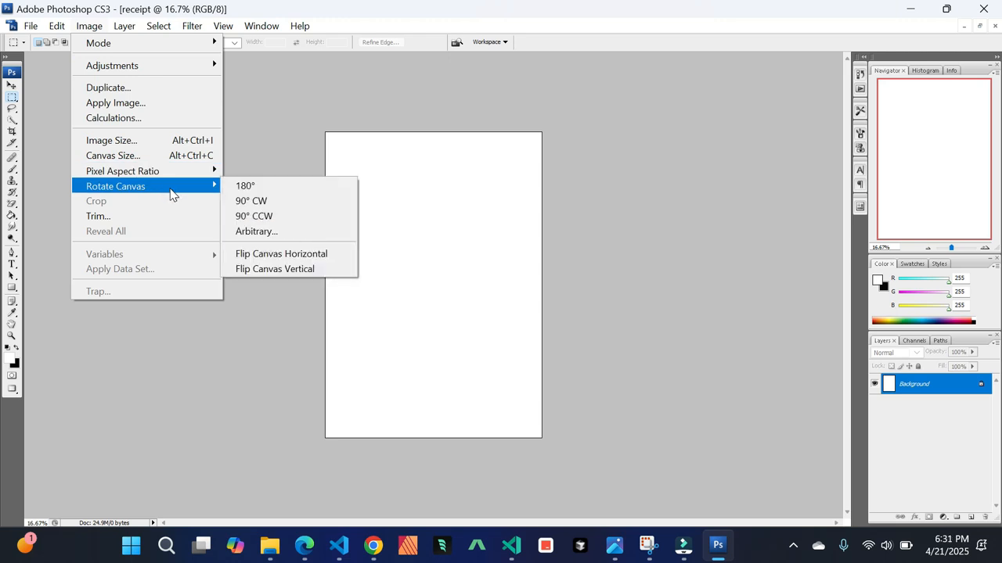
{"action": "left_click", "coordinate": [286, 225]}
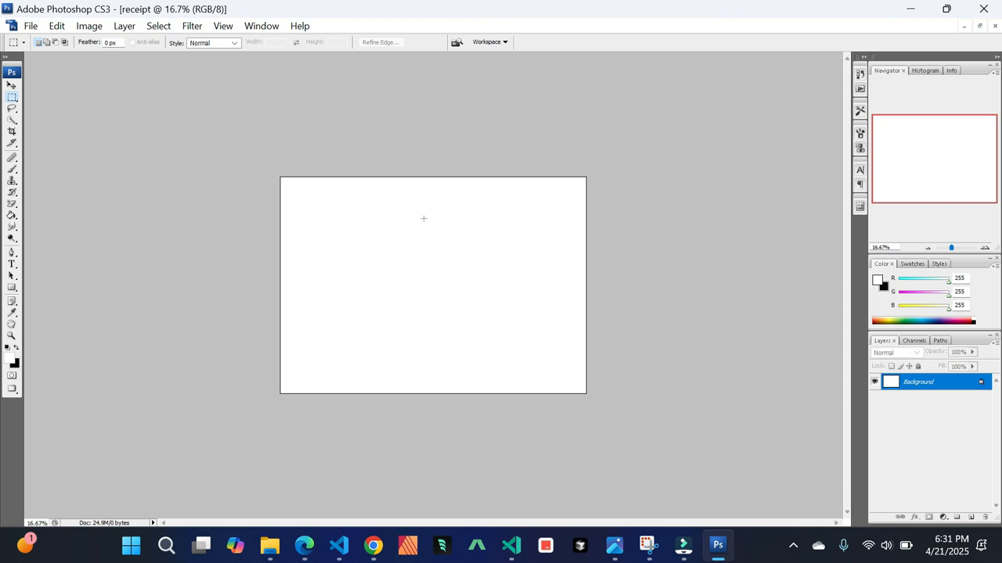
With the Horizontal Type tool, type the heading KOFE HOUSING ESTATE near the top of the canvas
{"action": "key", "text": "ctrl+plus"}
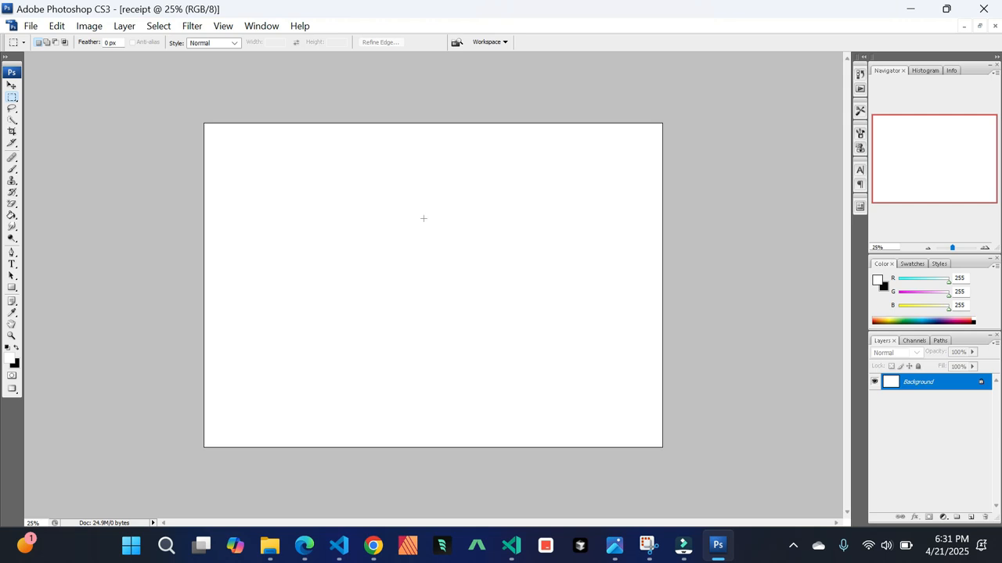
{"action": "left_click", "coordinate": [12, 266]}
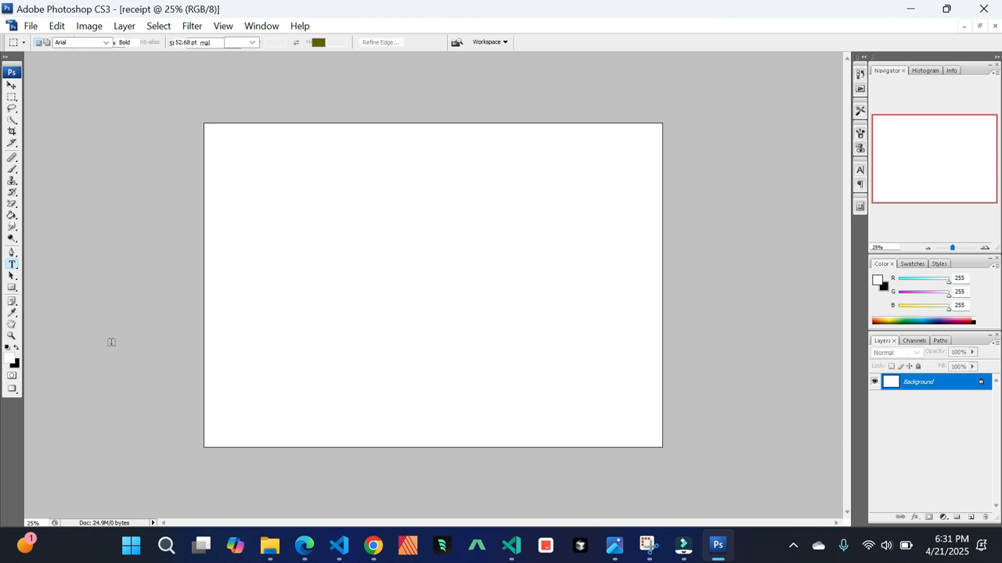
{"action": "right_click", "coordinate": [9, 267]}
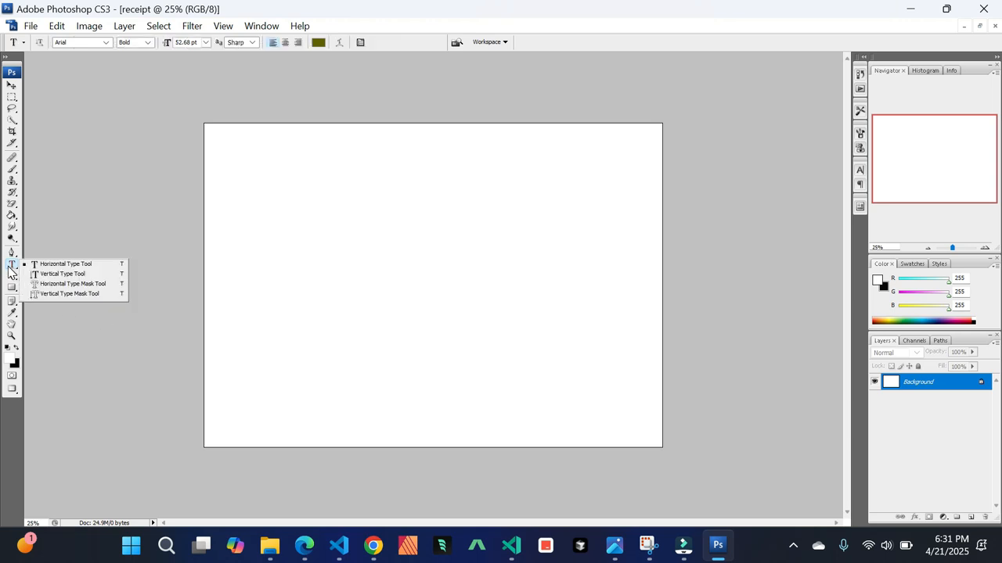
{"action": "left_click", "coordinate": [83, 264]}
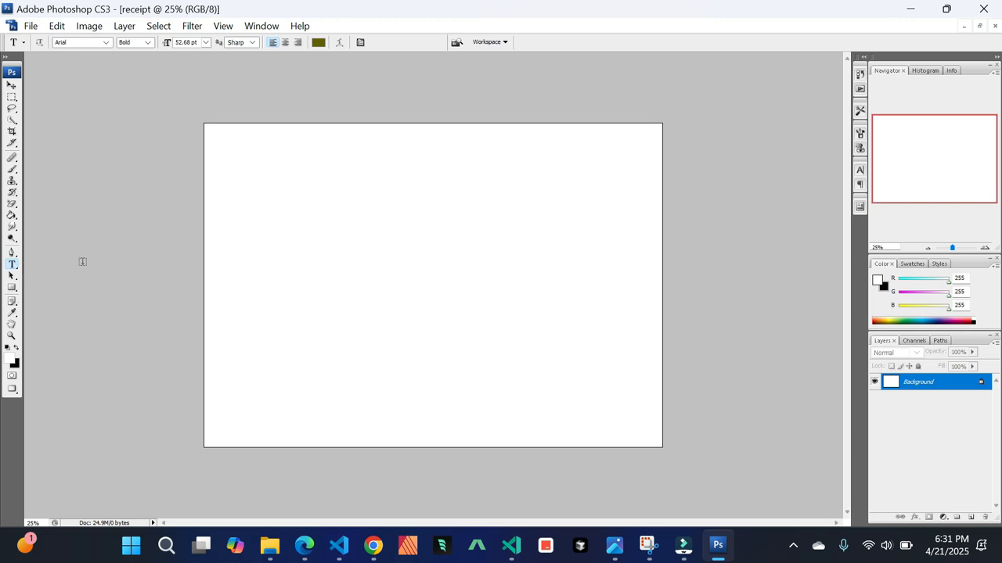
{"action": "left_click", "coordinate": [290, 143]}
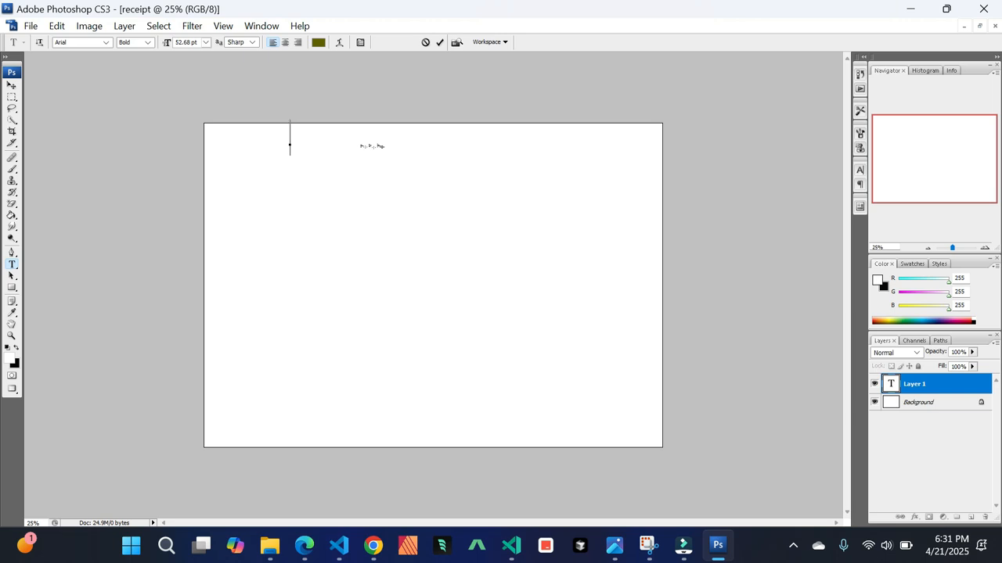
{"action": "type", "text": "KOFE "}
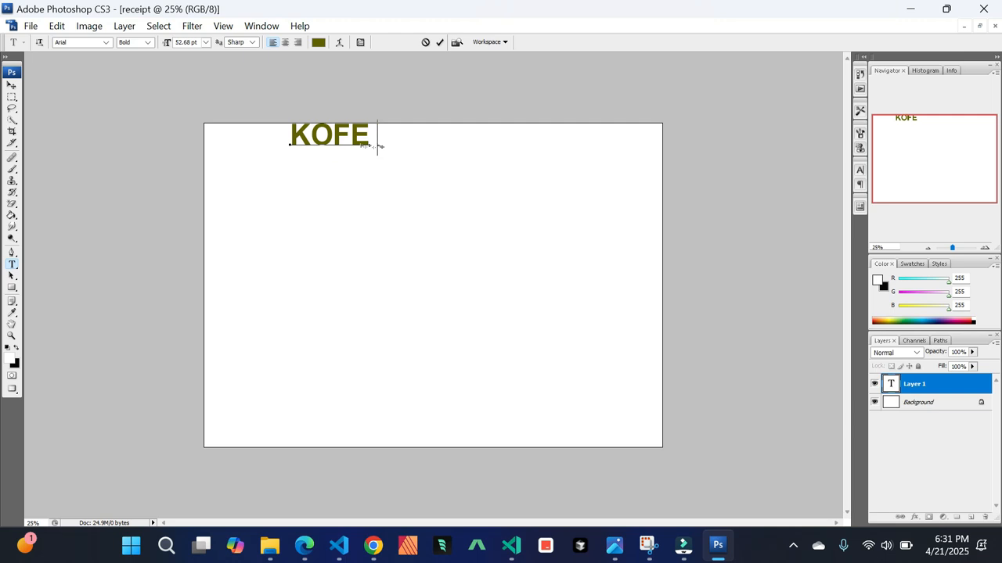
{"action": "type", "text": "HOUSIN"}
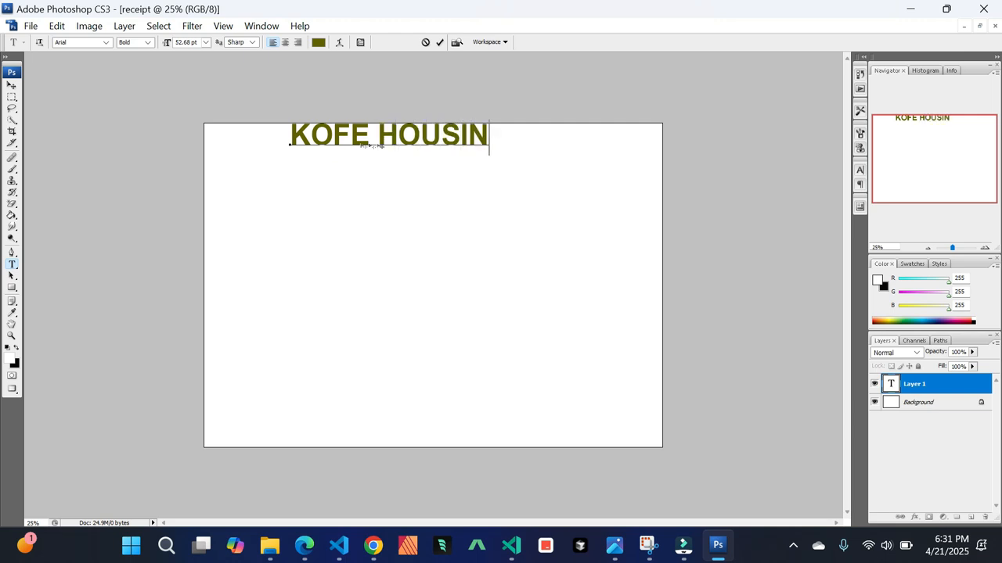
{"action": "type", "text": "G ESTATE"}
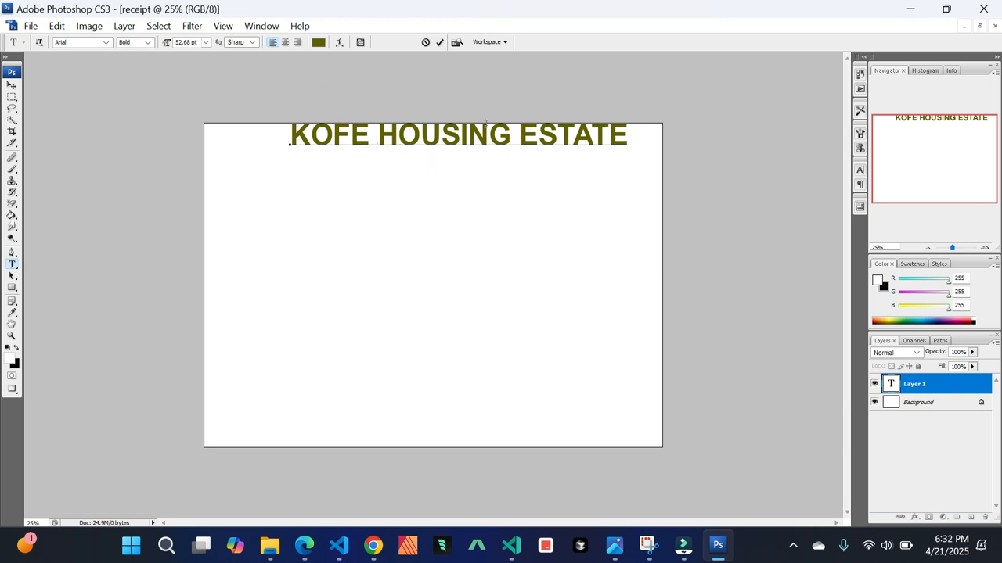
{"action": "left_click", "coordinate": [618, 143]}
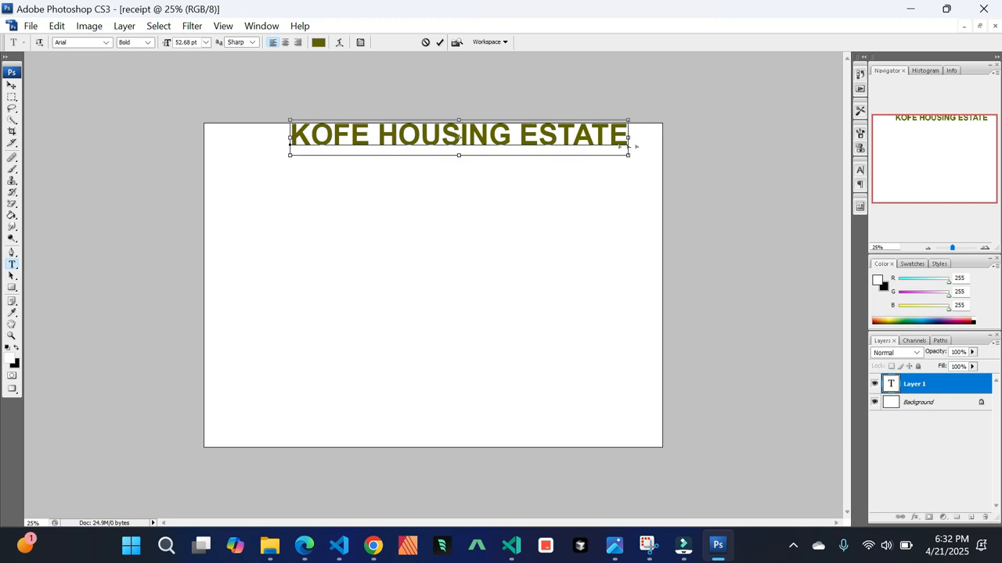
Set the heading's font size to 36 pt
{"action": "key", "text": "ctrl+a"}
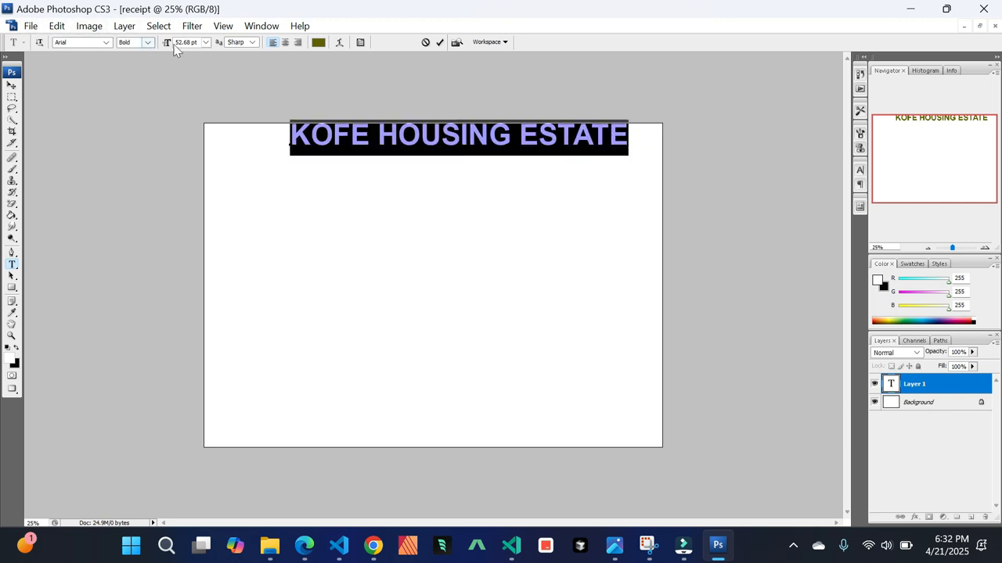
{"action": "left_click", "coordinate": [206, 42]}
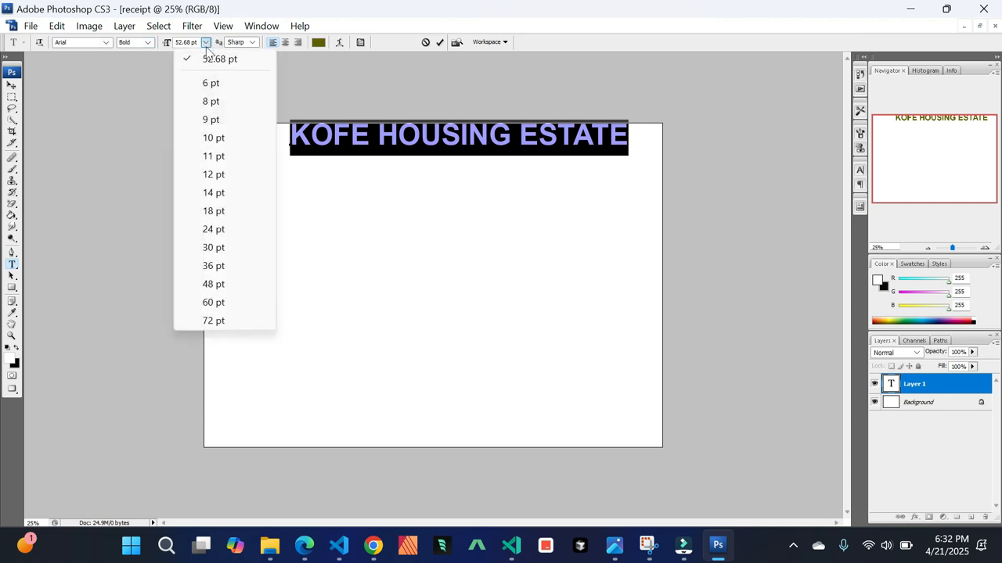
{"action": "left_click", "coordinate": [214, 285]}
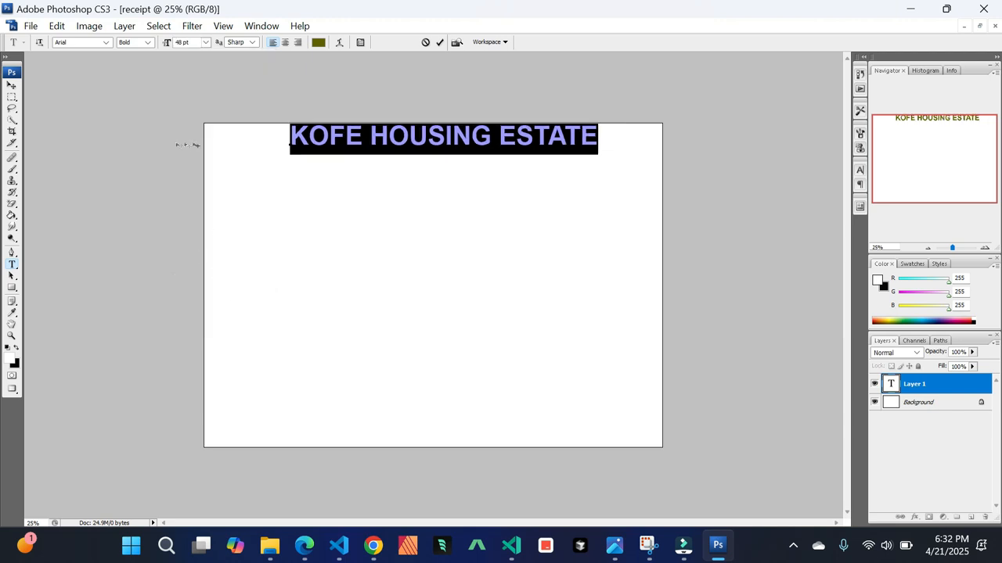
{"action": "left_click", "coordinate": [206, 43]}
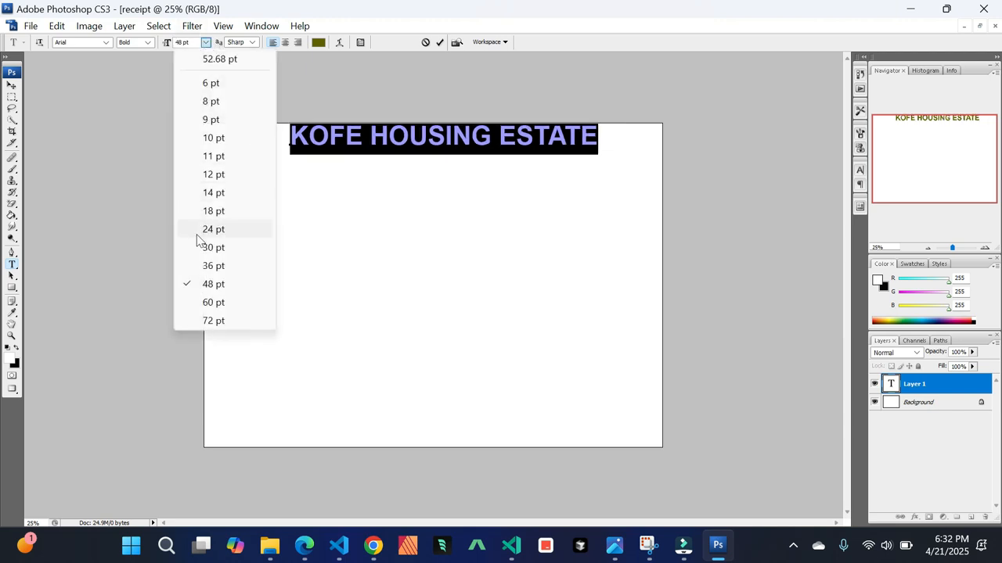
{"action": "left_click", "coordinate": [213, 266]}
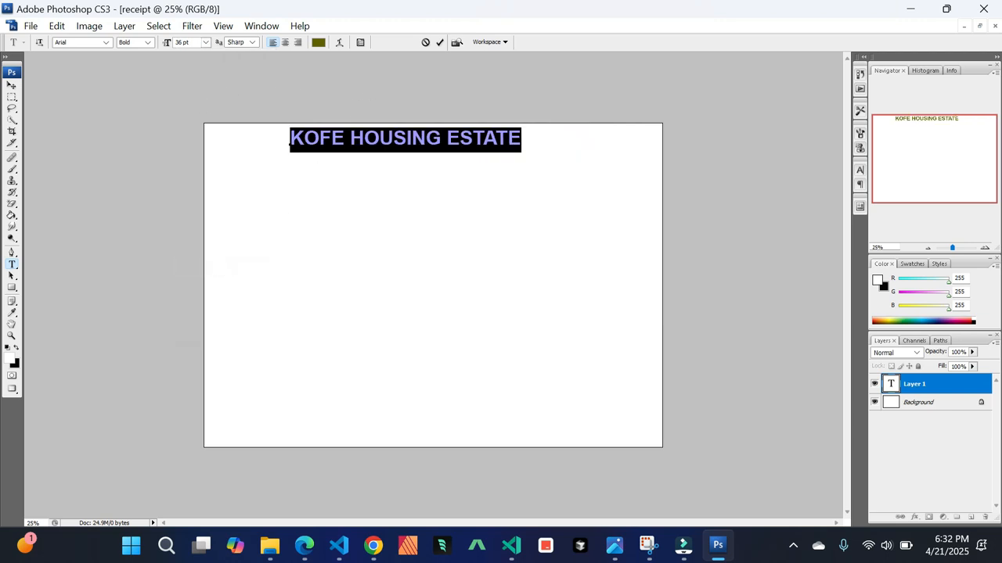
Append (RENTAL) to the end of the heading
{"action": "left_click", "coordinate": [472, 142]}
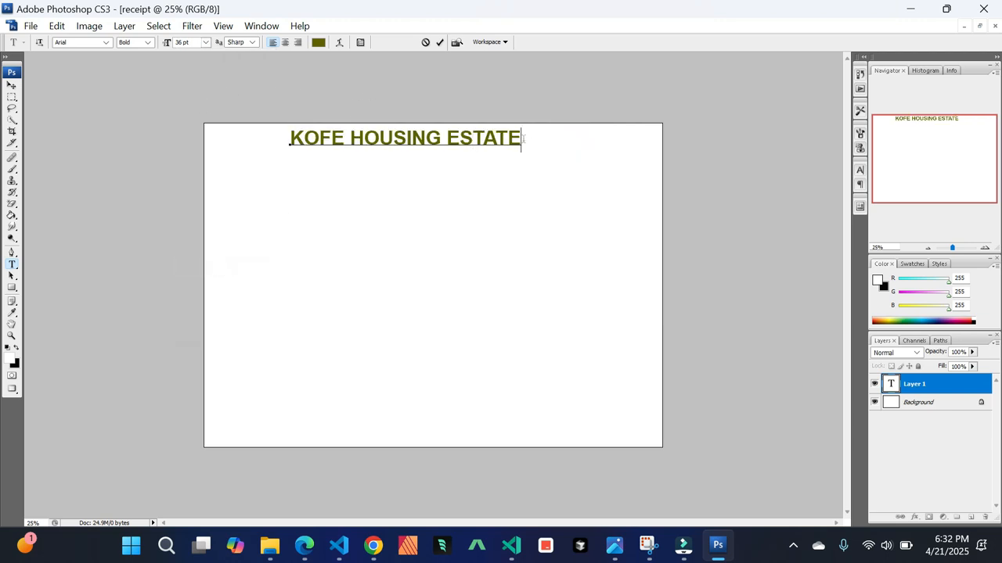
{"action": "type", "text": "(RENTA"}
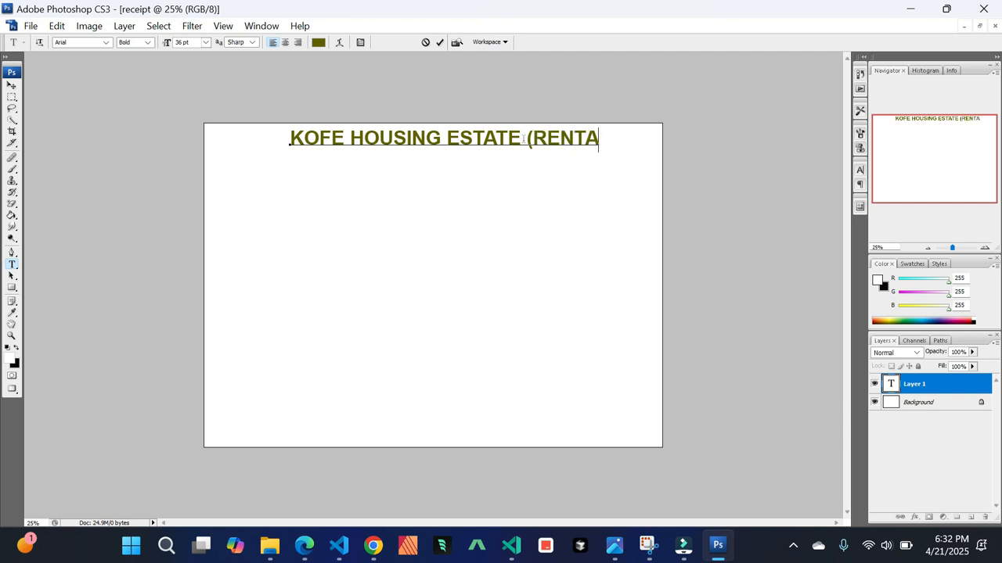
{"action": "type", "text": "LS"}
{"action": "key", "text": "BackSpace"}
Move the heading slightly down and to the left with the Move tool
{"action": "left_click", "coordinate": [11, 90]}
{"action": "left_click_drag", "start_coordinate": [421, 143], "coordinate": [415, 150]}
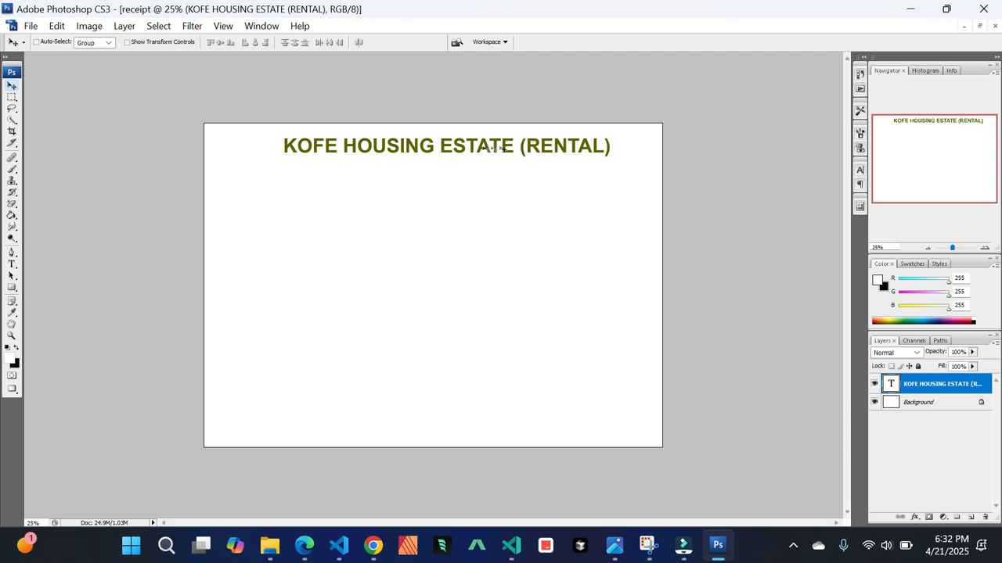
Recolor the whole heading text black
{"action": "key", "text": "ctrl+plus"}
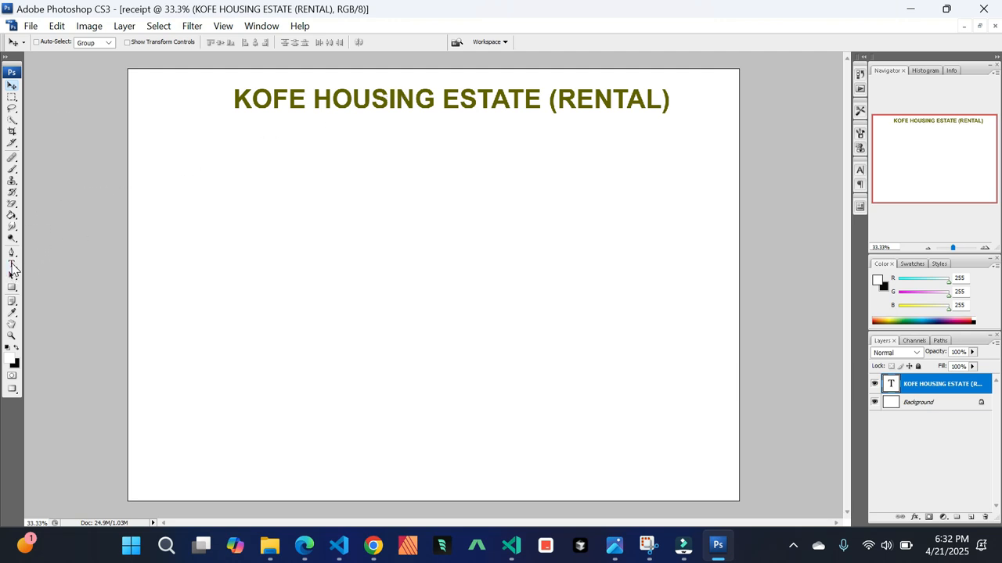
{"action": "left_click", "coordinate": [12, 265]}
{"action": "left_click", "coordinate": [291, 100]}
{"action": "key", "text": "ctrl+a"}
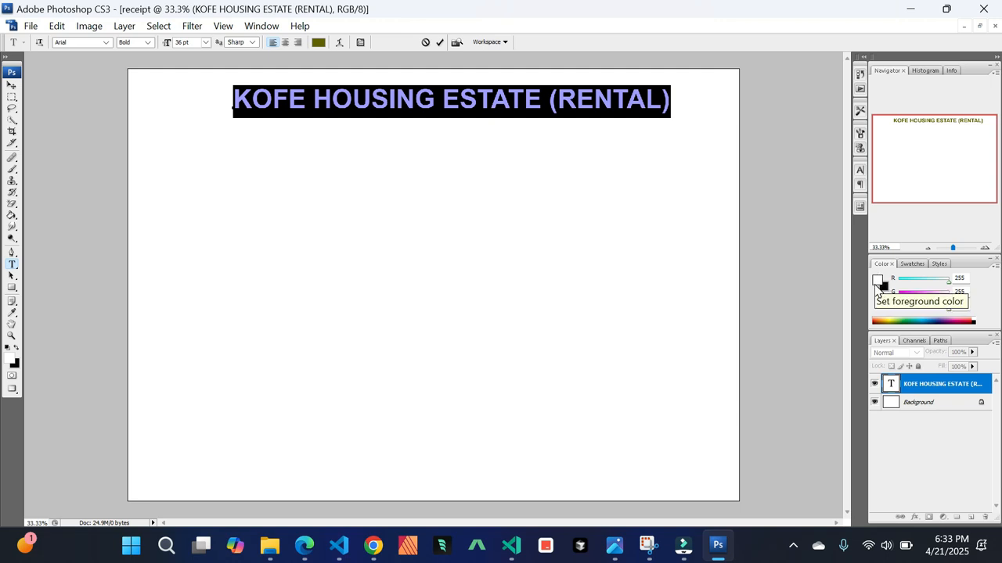
{"action": "left_click", "coordinate": [878, 282]}
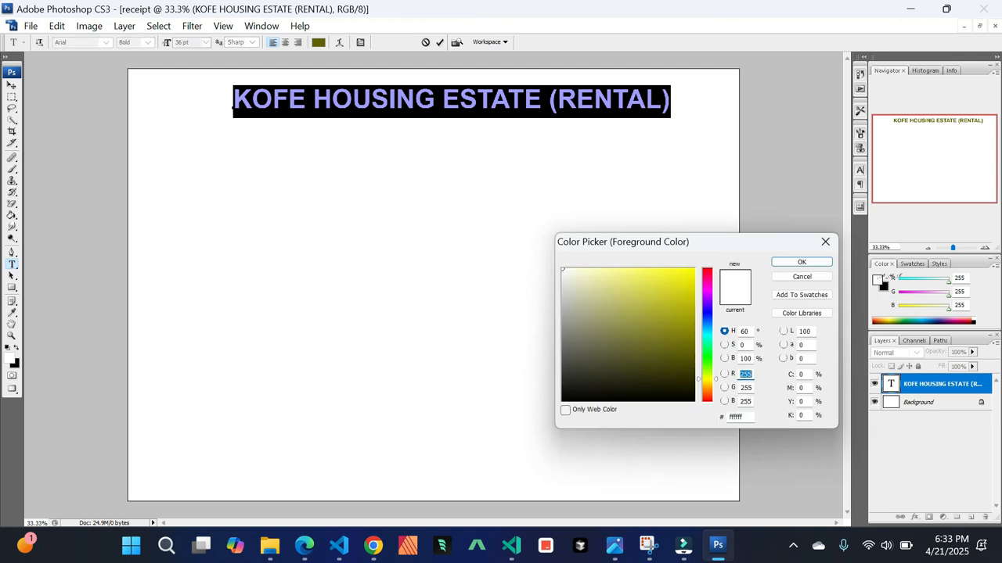
{"action": "left_click", "coordinate": [588, 400]}
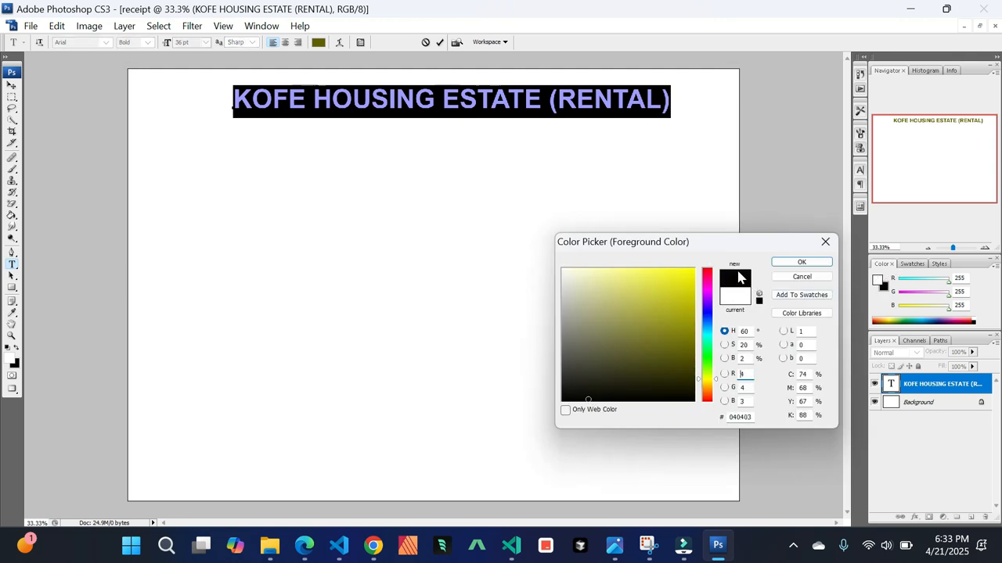
{"action": "left_click", "coordinate": [811, 263]}
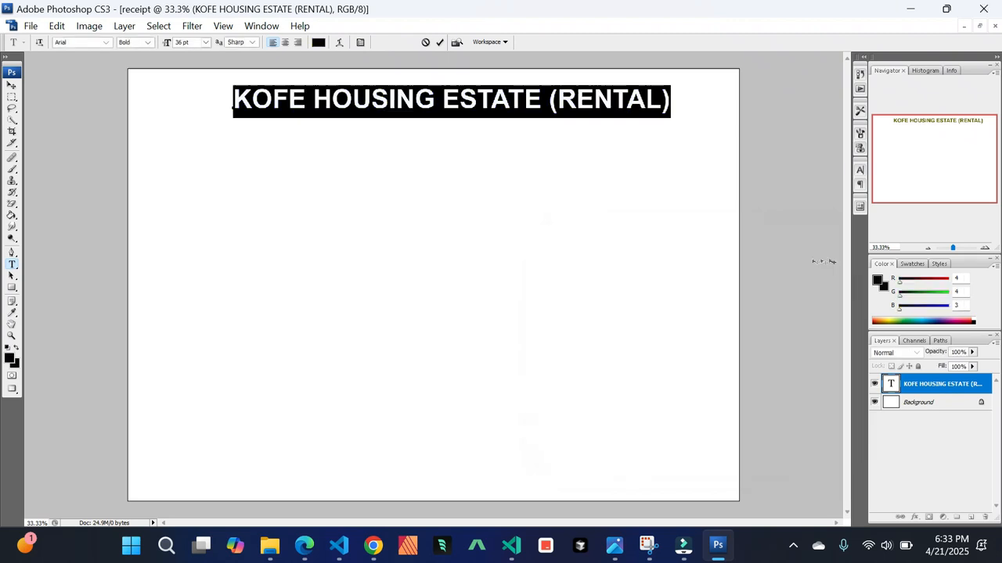
Nudge the heading slightly left with the Move tool
{"action": "left_click", "coordinate": [10, 88]}
{"action": "left_click_drag", "start_coordinate": [412, 100], "coordinate": [405, 99]}
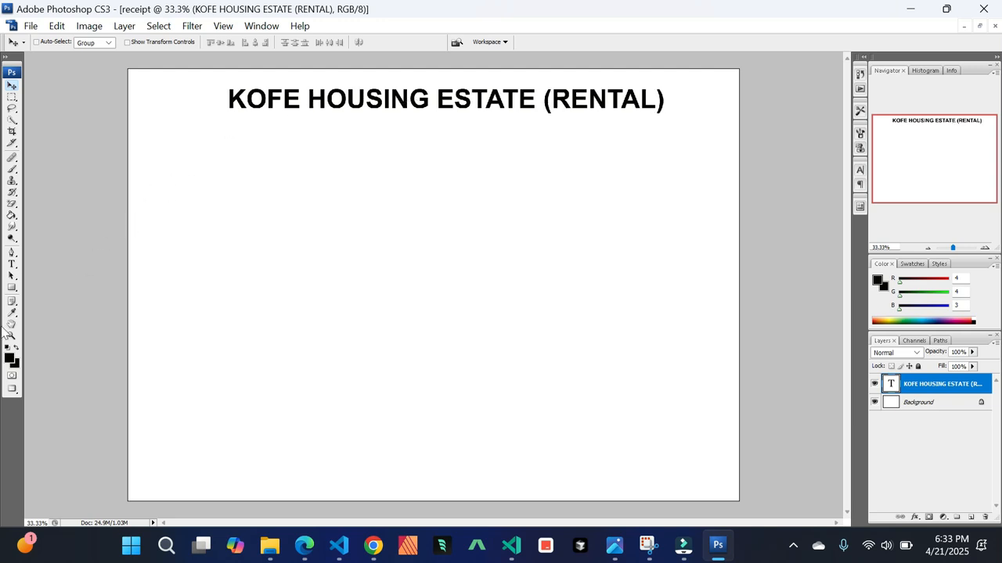
{"action": "left_click", "coordinate": [12, 265]}
{"action": "left_click", "coordinate": [462, 102]}
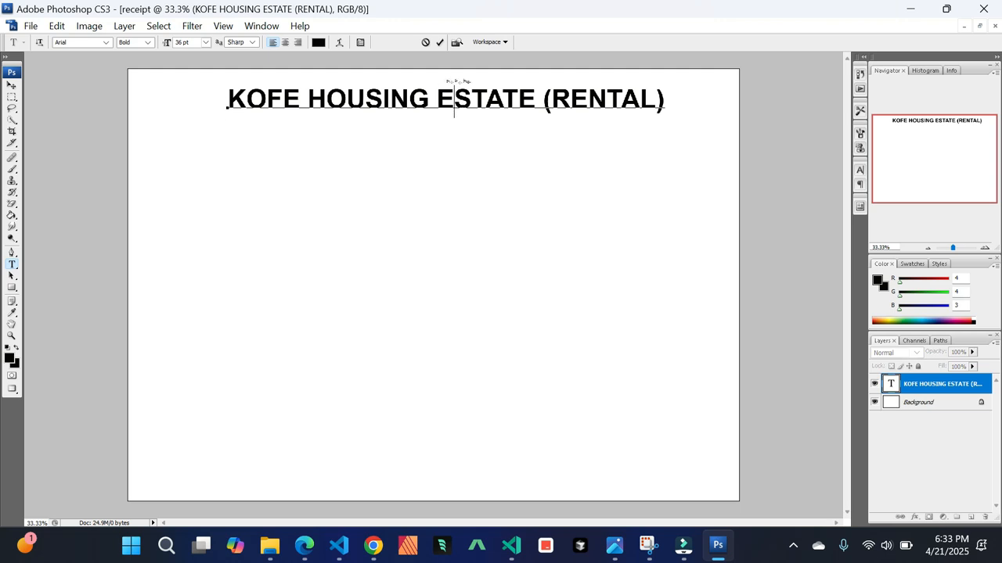
{"action": "key", "text": "ctrl+a"}
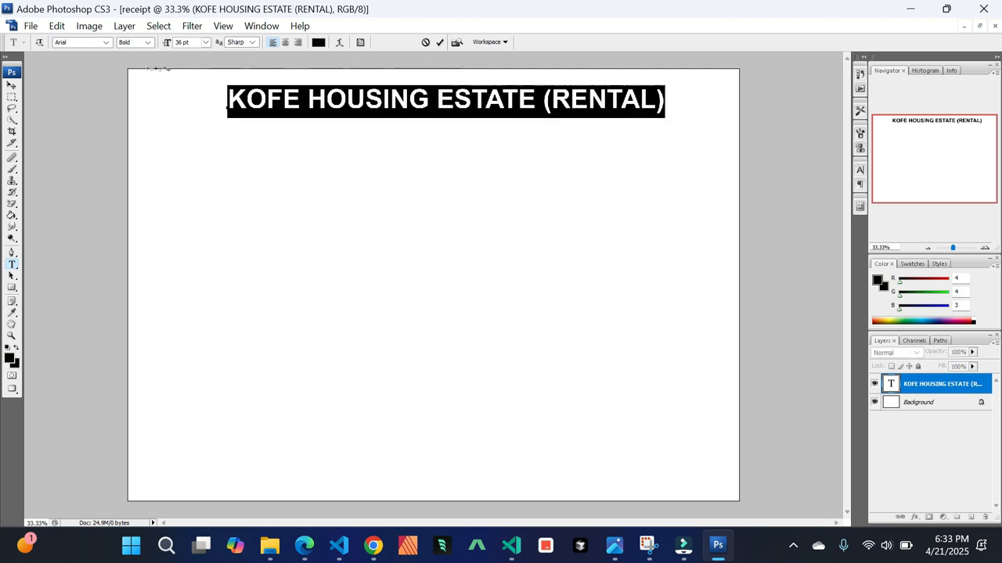
{"action": "left_click", "coordinate": [106, 43]}
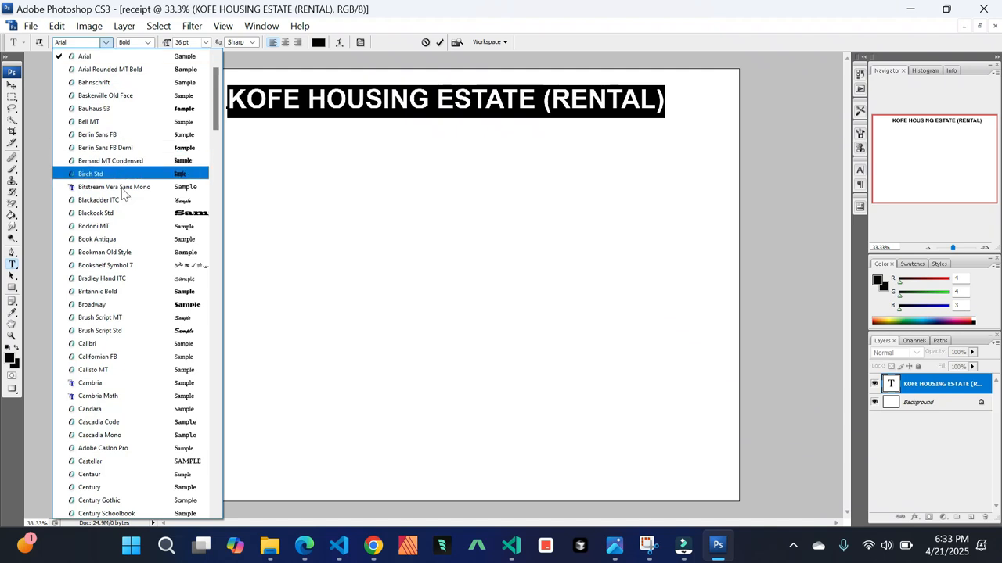
{"action": "left_click", "coordinate": [149, 45]}
{"action": "left_click", "coordinate": [148, 43]}
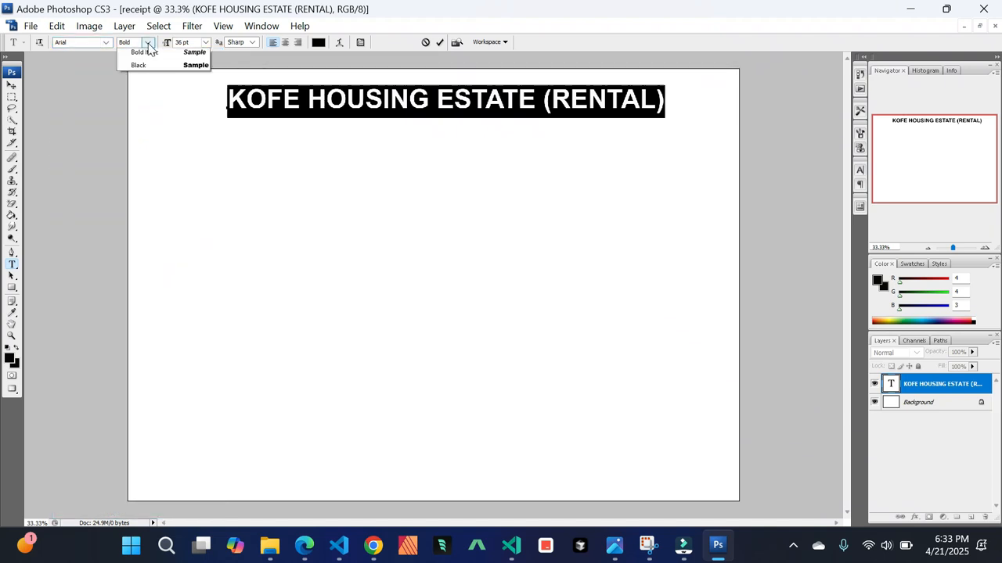
{"action": "left_click", "coordinate": [209, 43]}
{"action": "left_click", "coordinate": [209, 43]}
{"action": "left_click", "coordinate": [209, 43]}
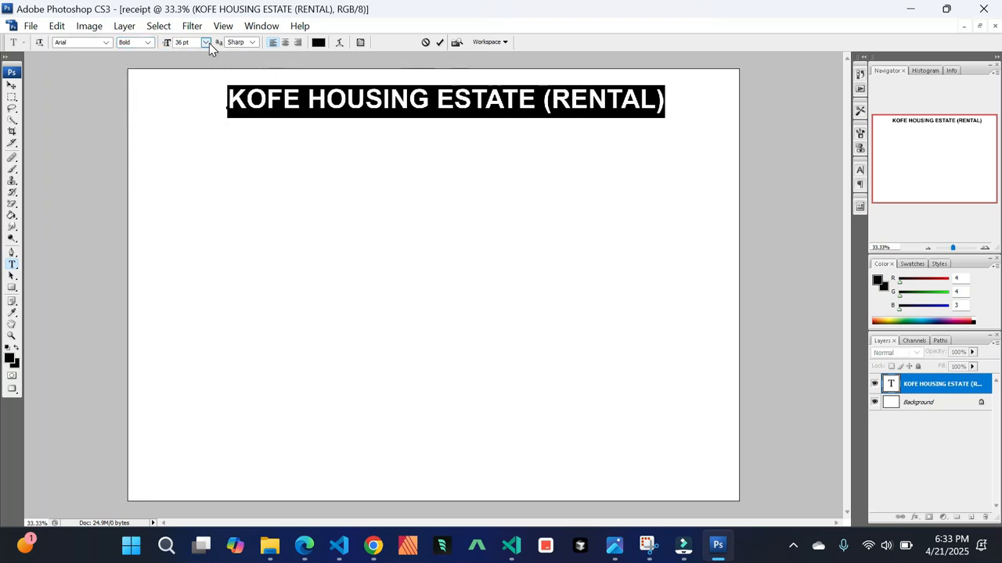
{"action": "left_click", "coordinate": [286, 44]}
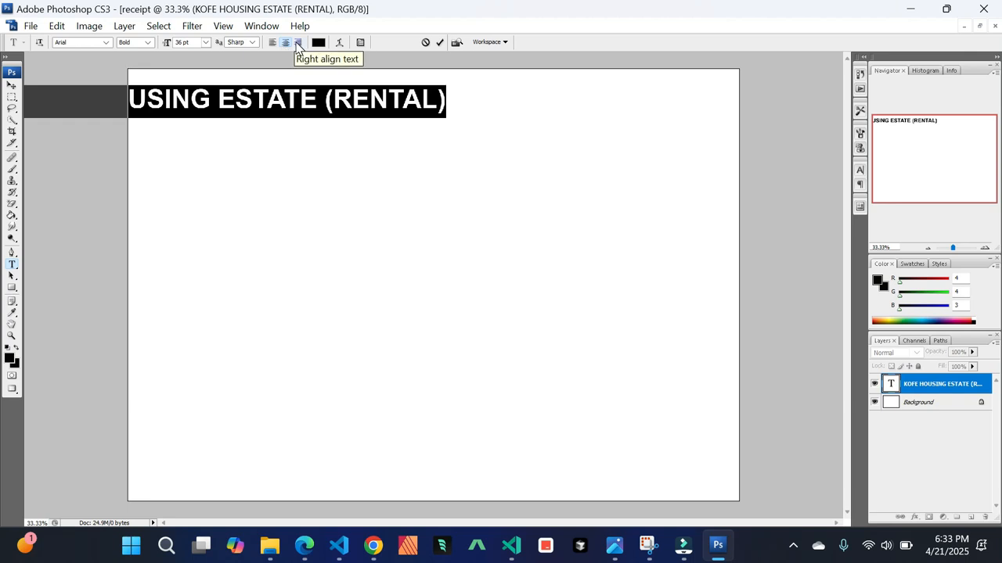
{"action": "left_click", "coordinate": [297, 44]}
{"action": "left_click", "coordinate": [273, 42]}
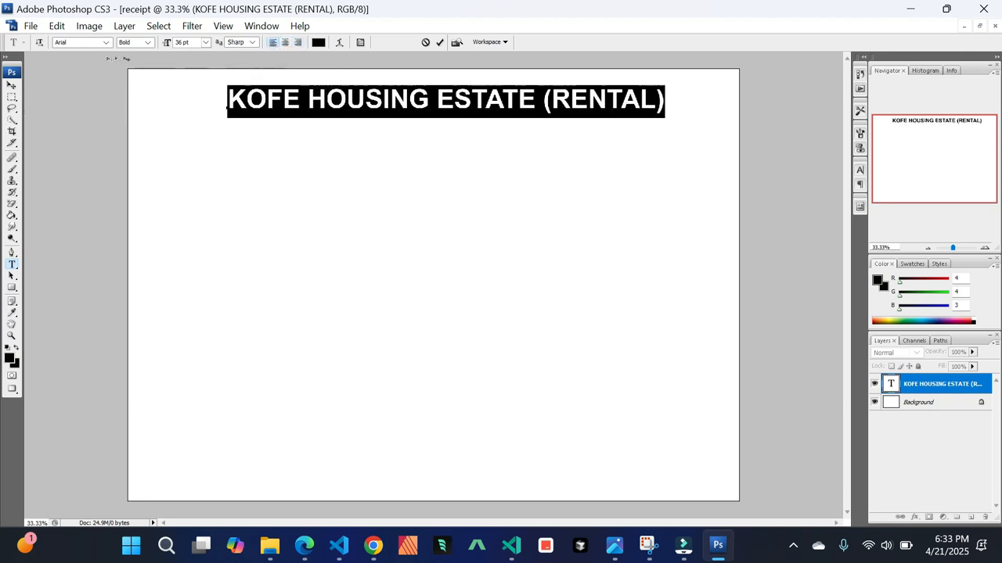
Nudge the heading slightly further left and down
{"action": "left_click", "coordinate": [11, 86]}
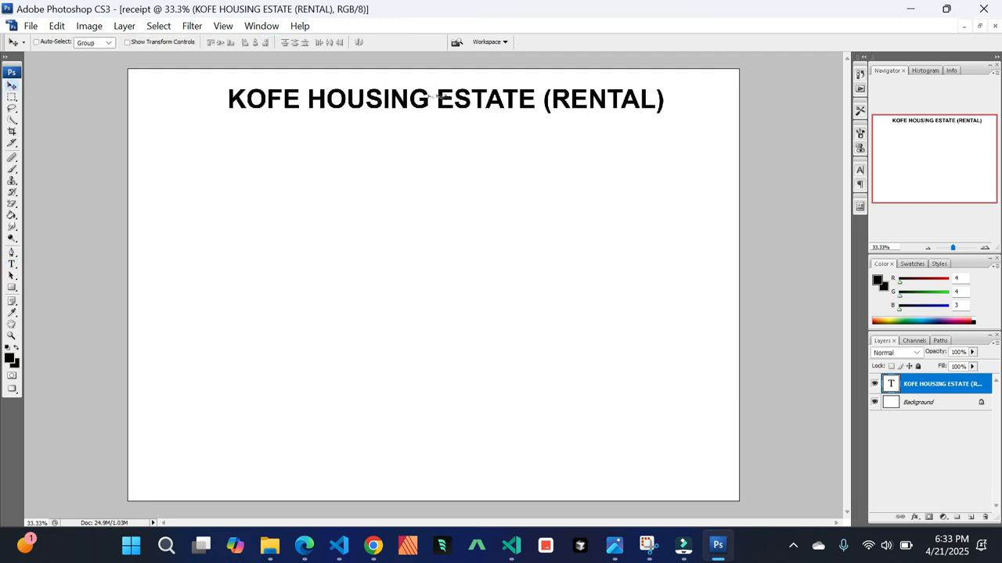
{"action": "left_click_drag", "start_coordinate": [436, 97], "coordinate": [429, 98]}
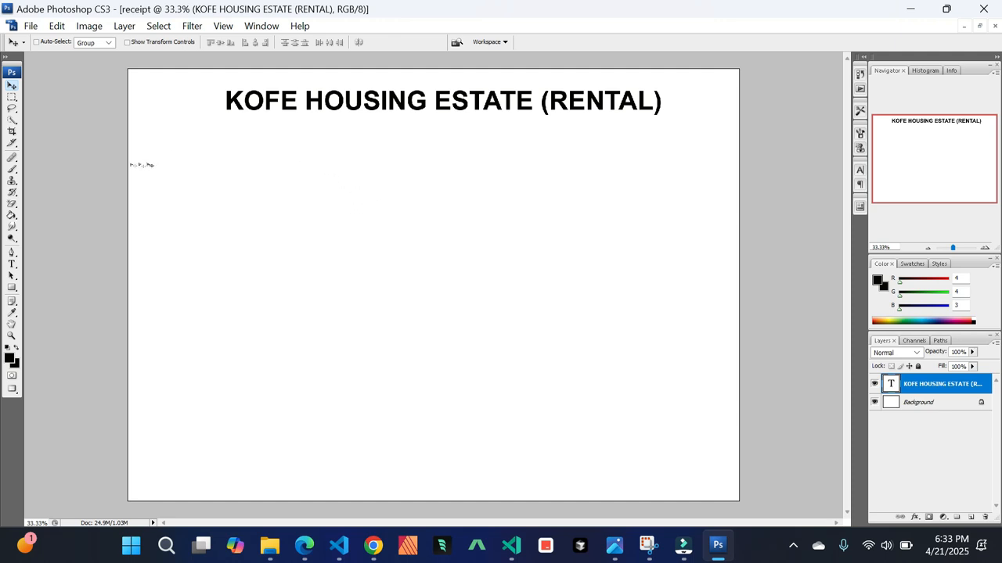
Draw a black rectangle just below the middle of the heading and nudge it slightly up and left
{"action": "left_click_drag", "start_coordinate": [9, 289], "coordinate": [49, 294]}
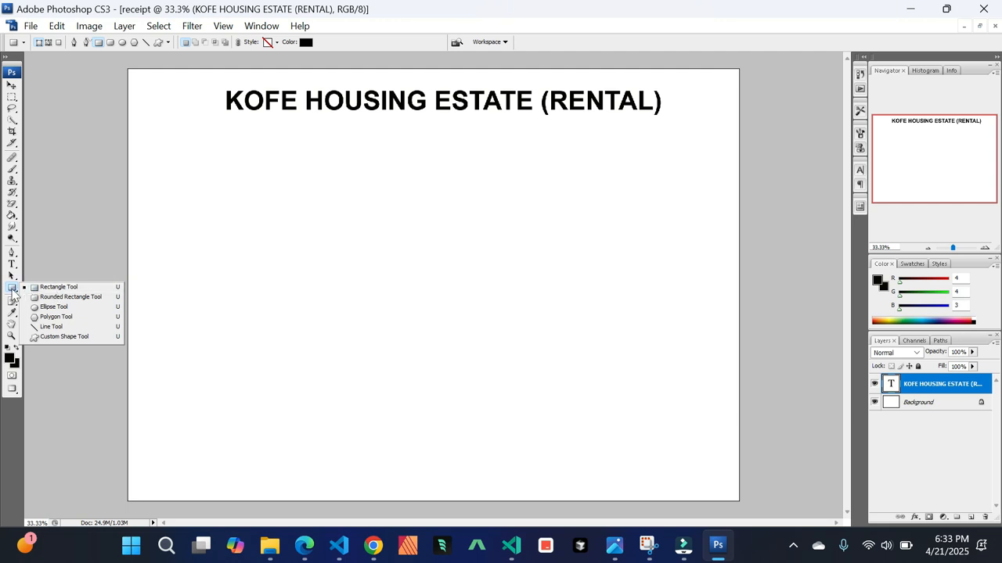
{"action": "left_click", "coordinate": [58, 290]}
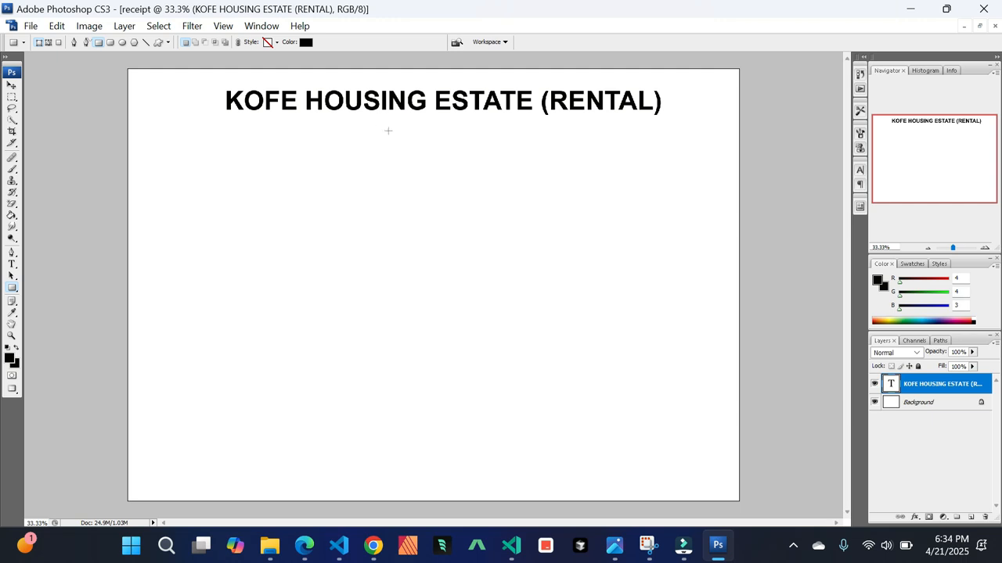
{"action": "left_click_drag", "start_coordinate": [381, 137], "coordinate": [506, 199]}
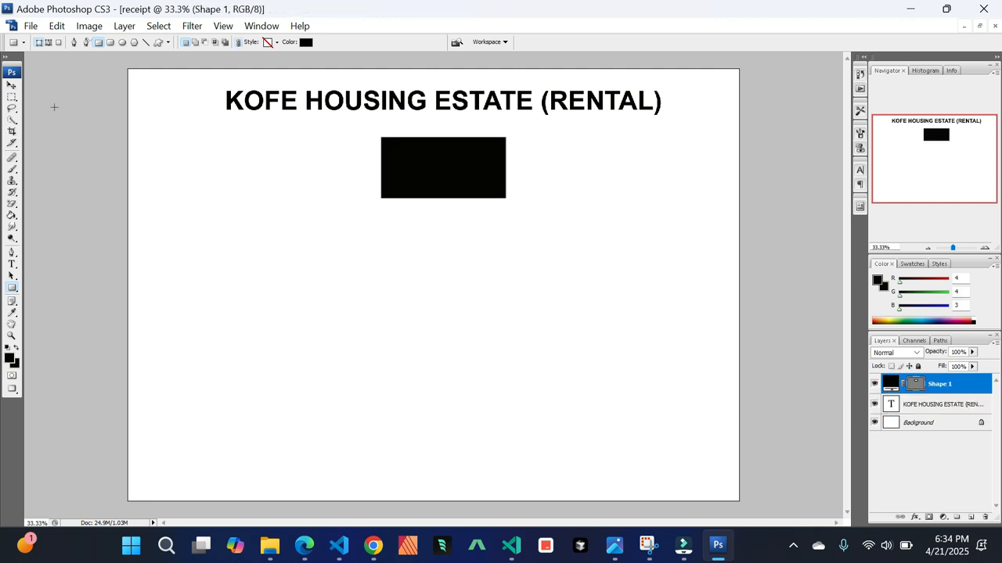
{"action": "left_click", "coordinate": [10, 88]}
{"action": "left_click_drag", "start_coordinate": [459, 173], "coordinate": [447, 169]}
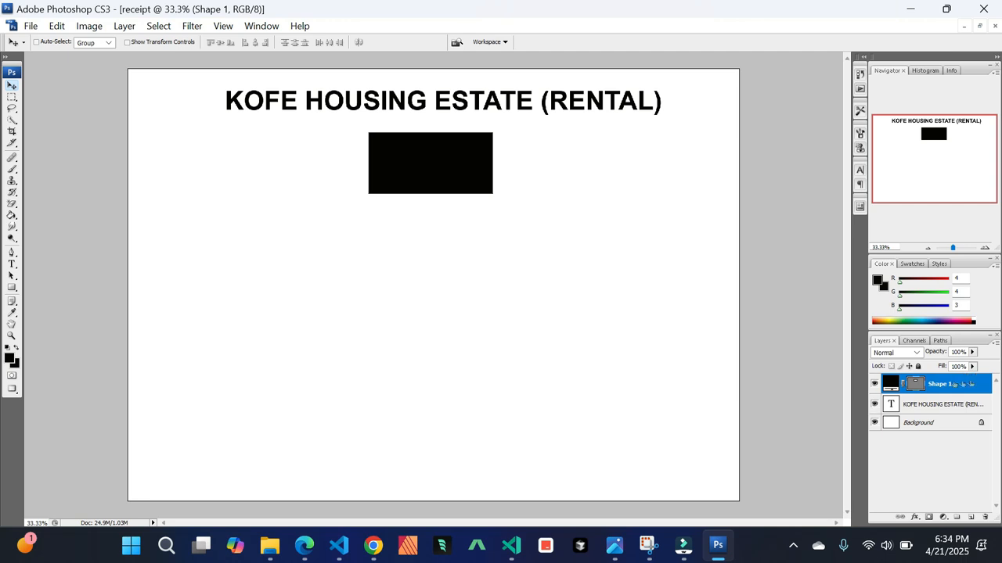
Duplicate the heading layer and move the copy down to the level of the rectangle
{"action": "left_click", "coordinate": [966, 405]}
{"action": "left_click_drag", "start_coordinate": [961, 407], "coordinate": [970, 517]}
{"action": "left_click_drag", "start_coordinate": [442, 104], "coordinate": [443, 186]}
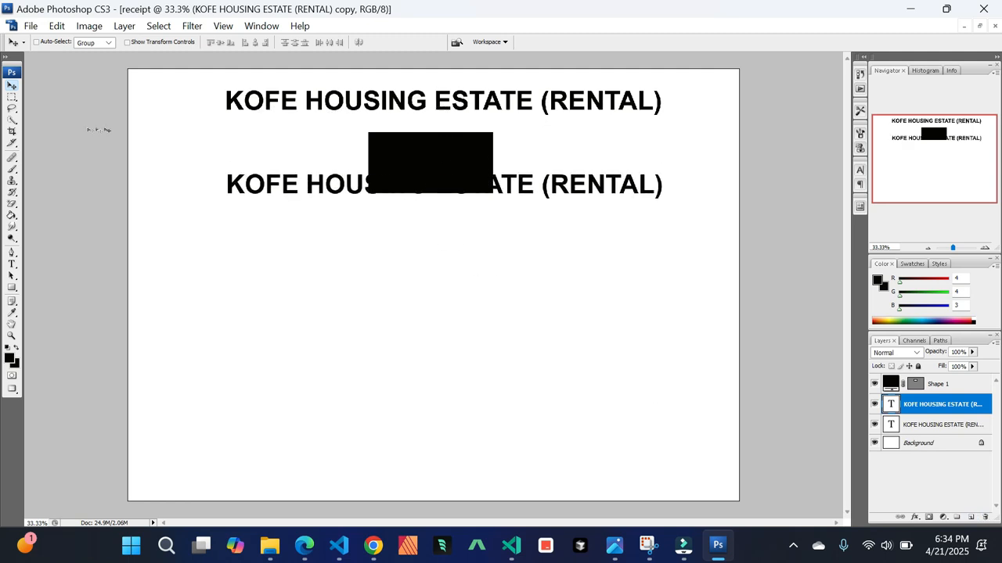
Replace the duplicated heading's text with RECEIPT
{"action": "left_click", "coordinate": [33, 27]}
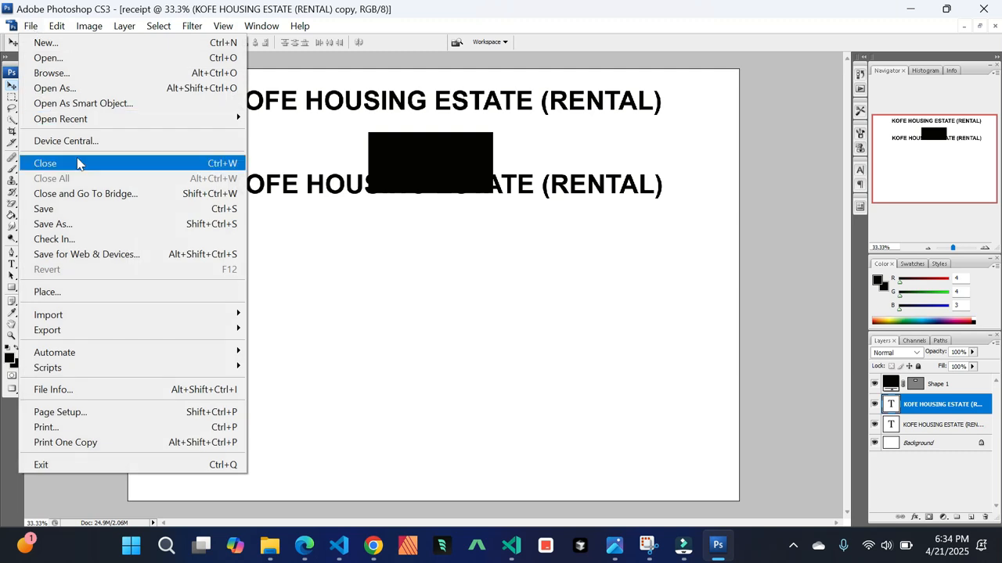
{"action": "left_click", "coordinate": [13, 269]}
{"action": "left_click", "coordinate": [13, 266]}
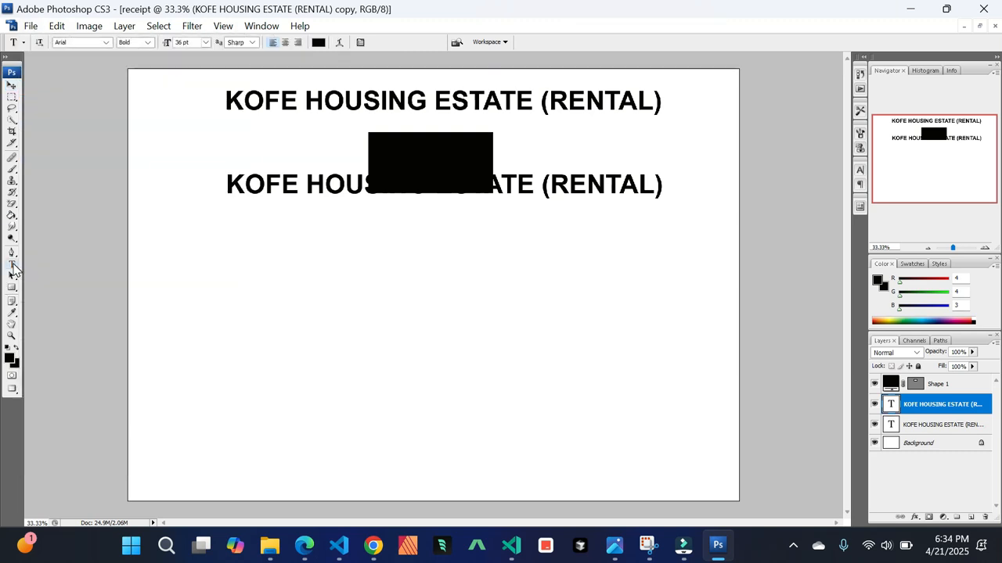
{"action": "left_click", "coordinate": [363, 188]}
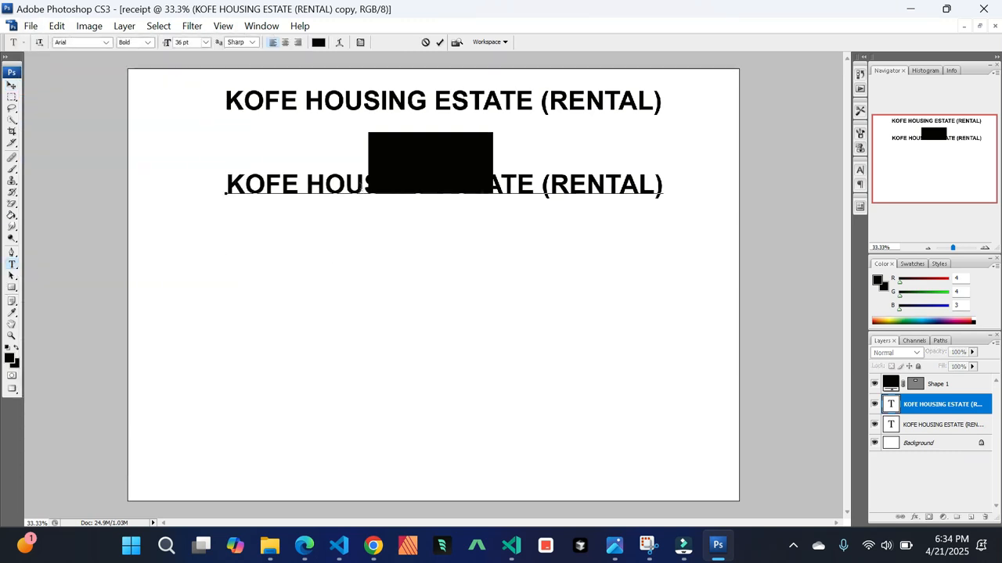
{"action": "key", "text": "ctrl+a"}
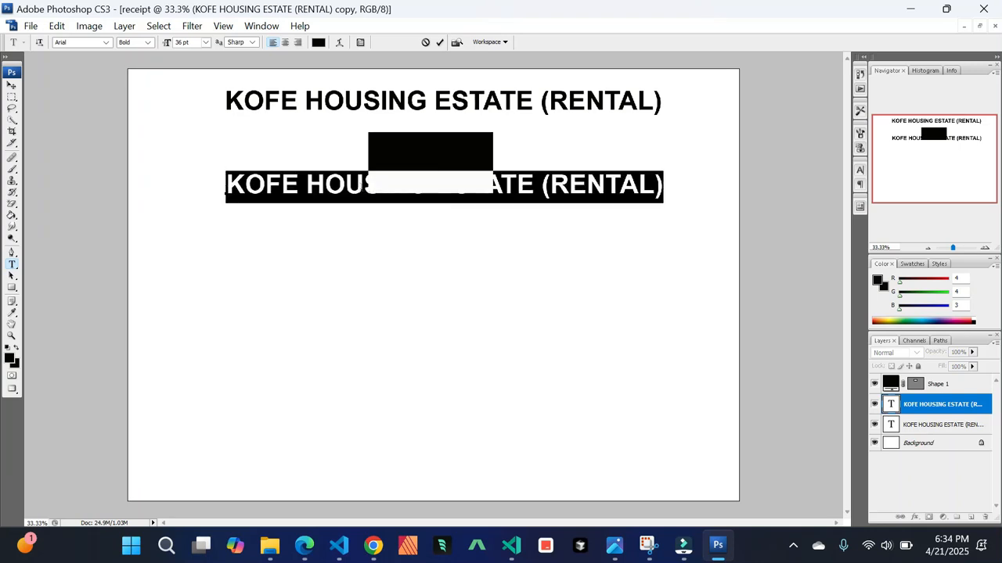
{"action": "type", "text": "RECEIPT"}
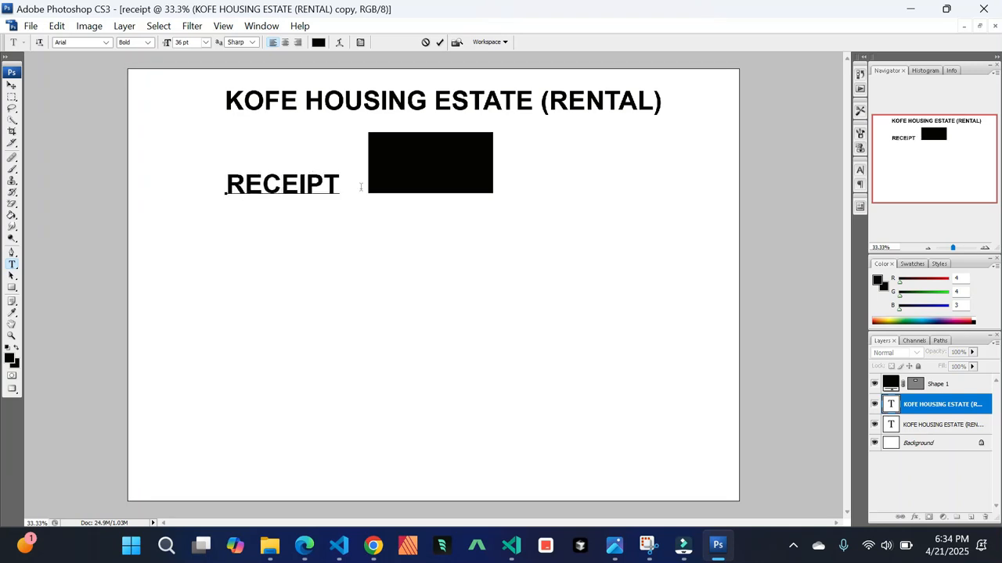
Move the RECEIPT text right against the rectangle and color it white
{"action": "left_click", "coordinate": [11, 86]}
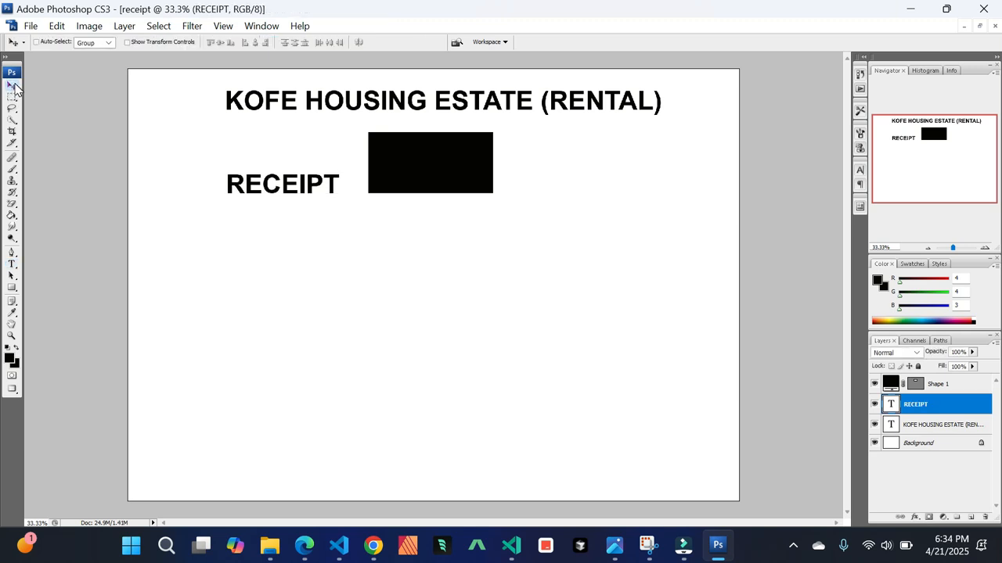
{"action": "left_click_drag", "start_coordinate": [300, 192], "coordinate": [400, 178]}
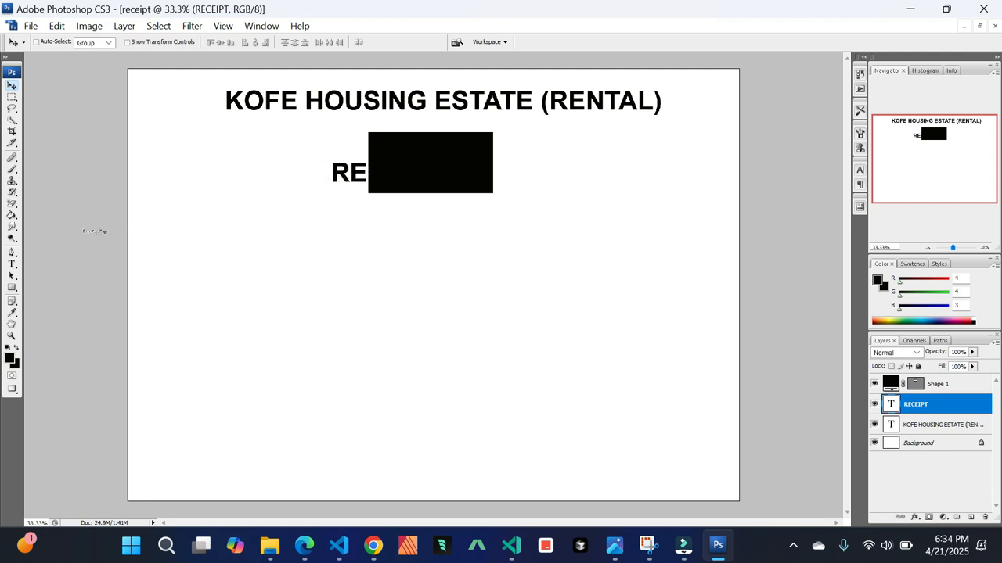
{"action": "left_click", "coordinate": [12, 264]}
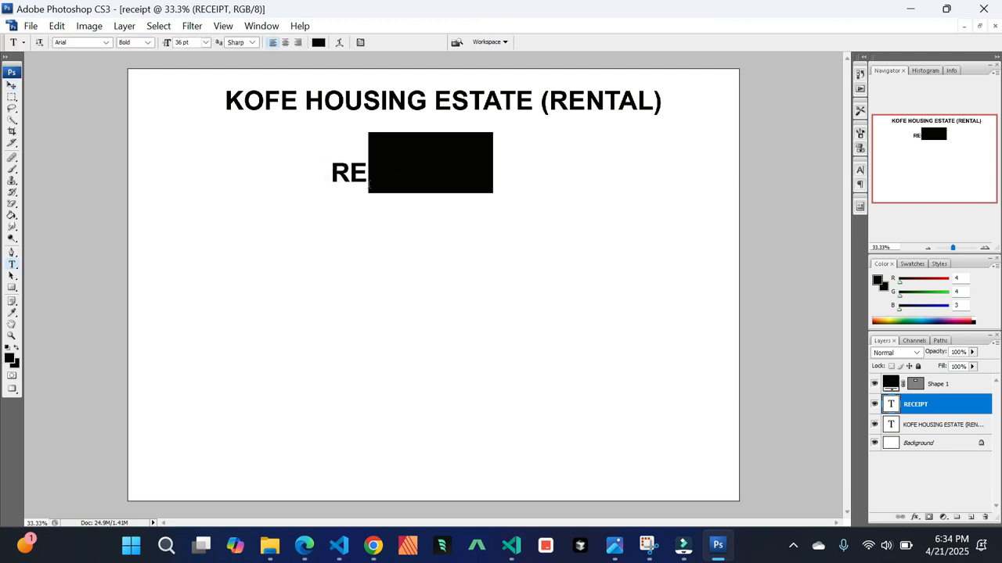
{"action": "left_click", "coordinate": [377, 178]}
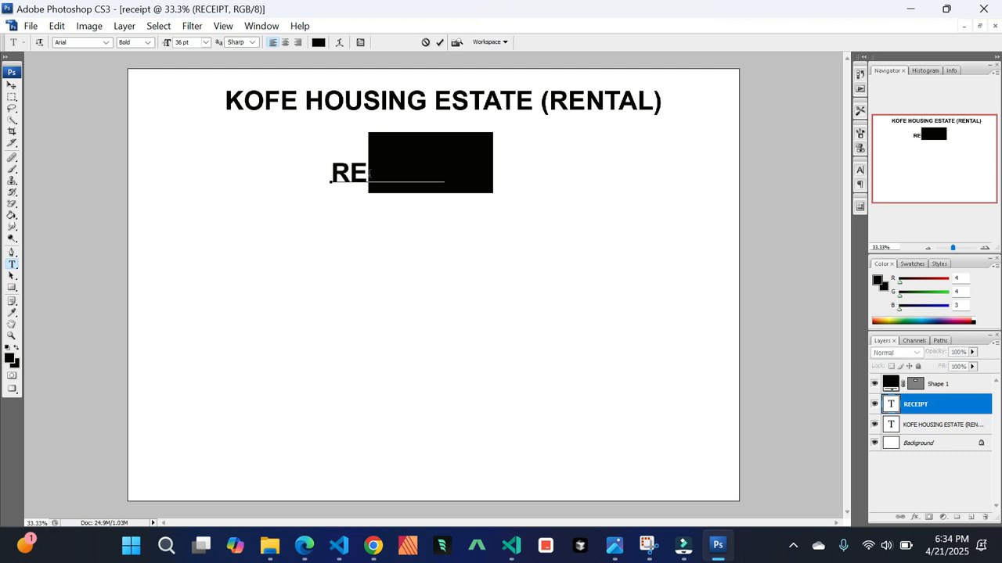
{"action": "double_click", "coordinate": [370, 174]}
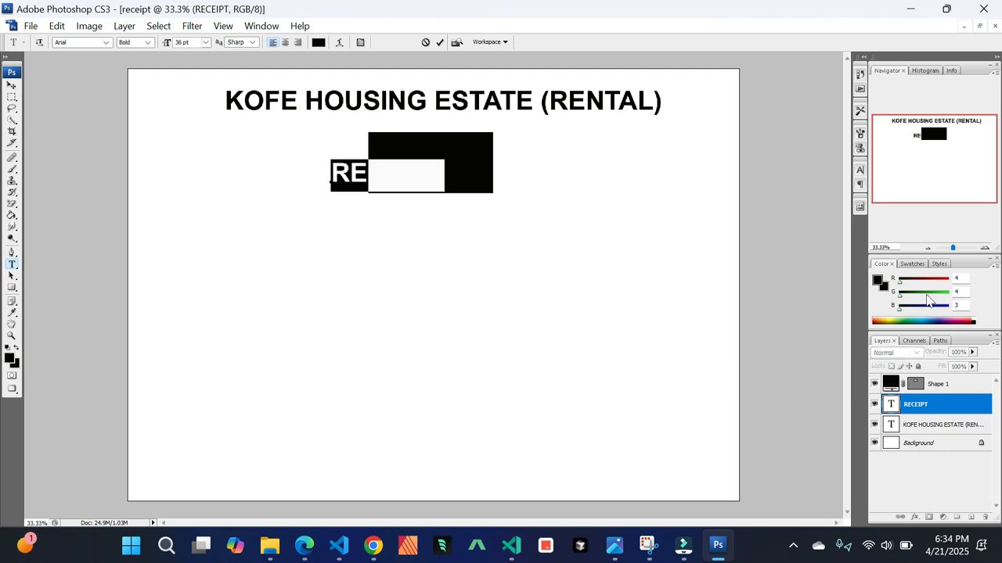
{"action": "left_click", "coordinate": [878, 282]}
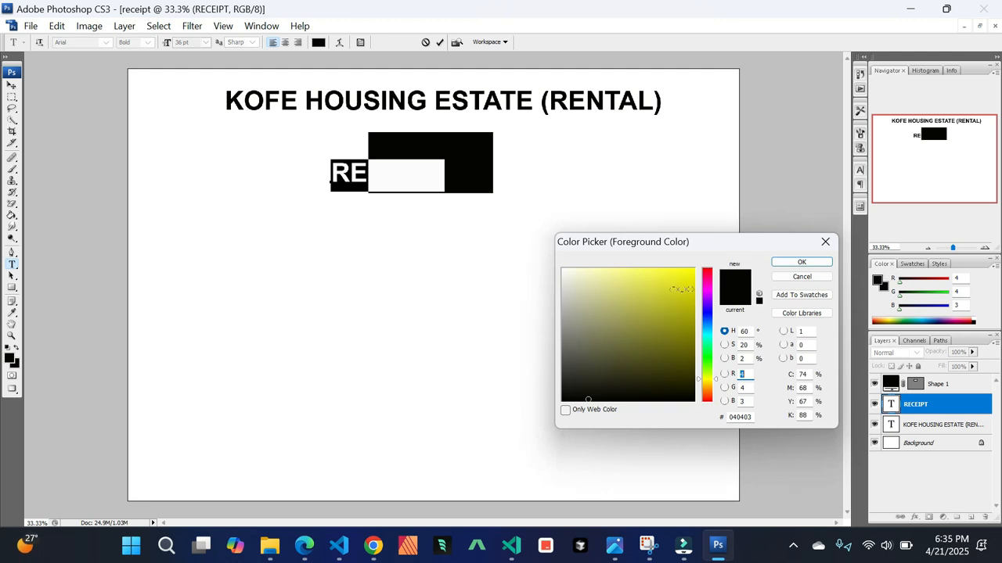
{"action": "left_click_drag", "start_coordinate": [571, 268], "coordinate": [546, 259]}
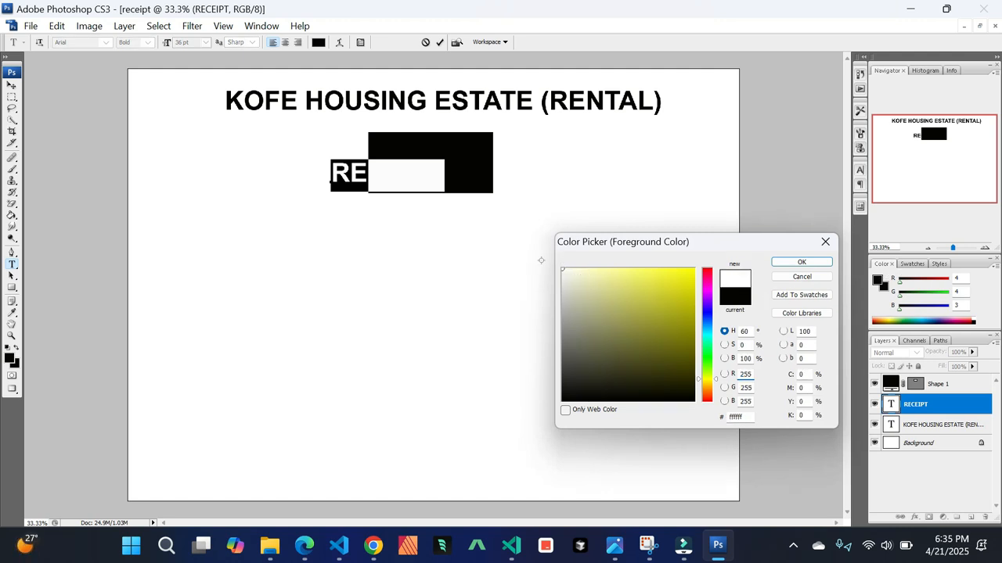
{"action": "left_click", "coordinate": [802, 262]}
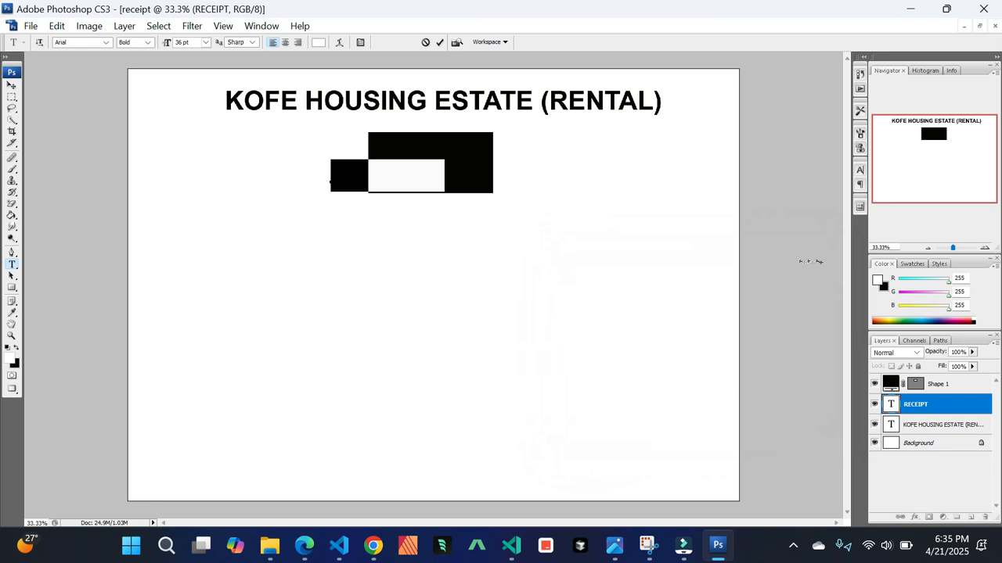
Move the RECEIPT text further right, then move the black rectangle right and slightly down
{"action": "left_click", "coordinate": [12, 84]}
{"action": "left_click_drag", "start_coordinate": [156, 149], "coordinate": [393, 182]}
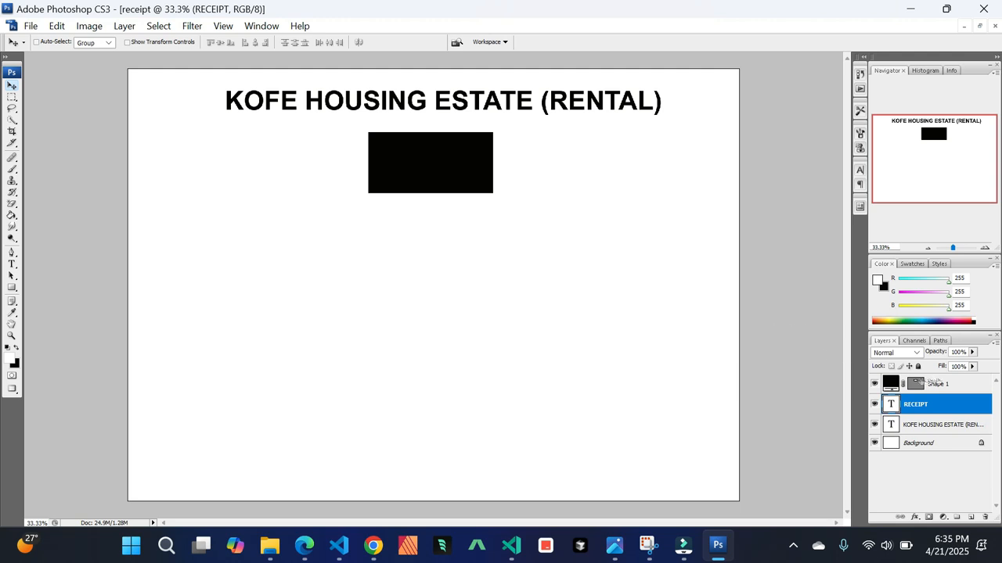
{"action": "left_click", "coordinate": [935, 383]}
{"action": "left_click_drag", "start_coordinate": [447, 176], "coordinate": [468, 184]}
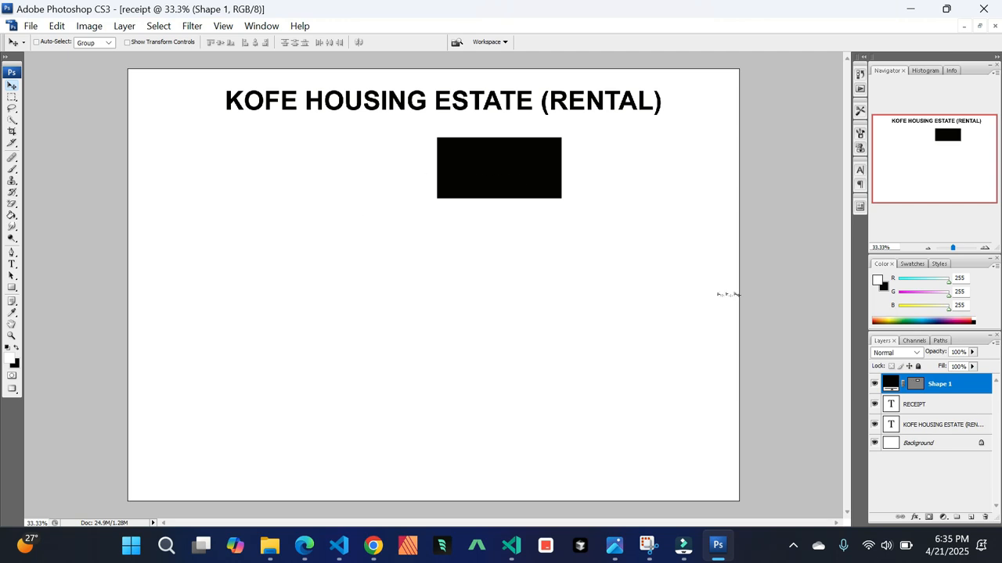
Delete the RECEIPT text layer along with the accidentally created empty text layer
{"action": "left_click", "coordinate": [951, 405]}
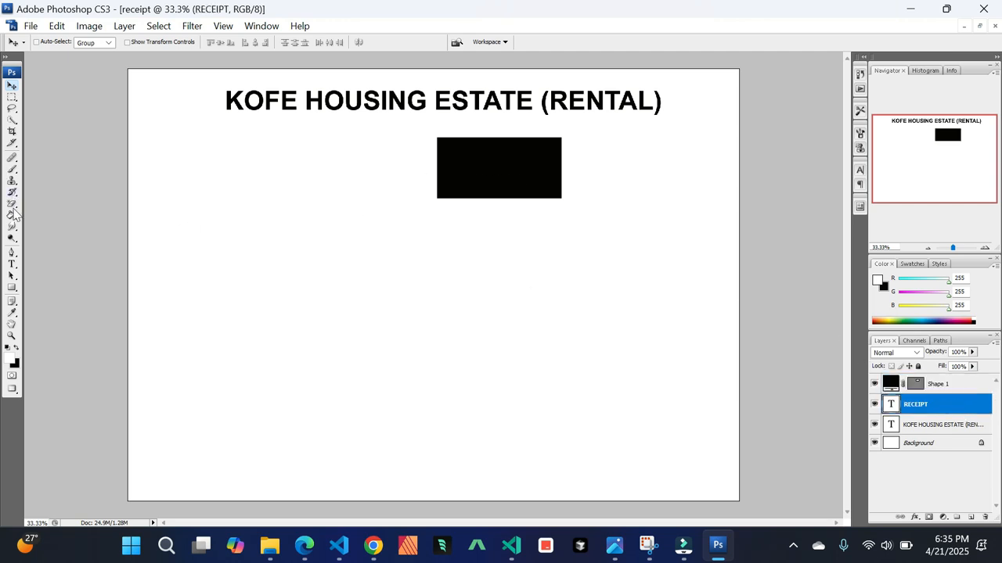
{"action": "left_click", "coordinate": [11, 268]}
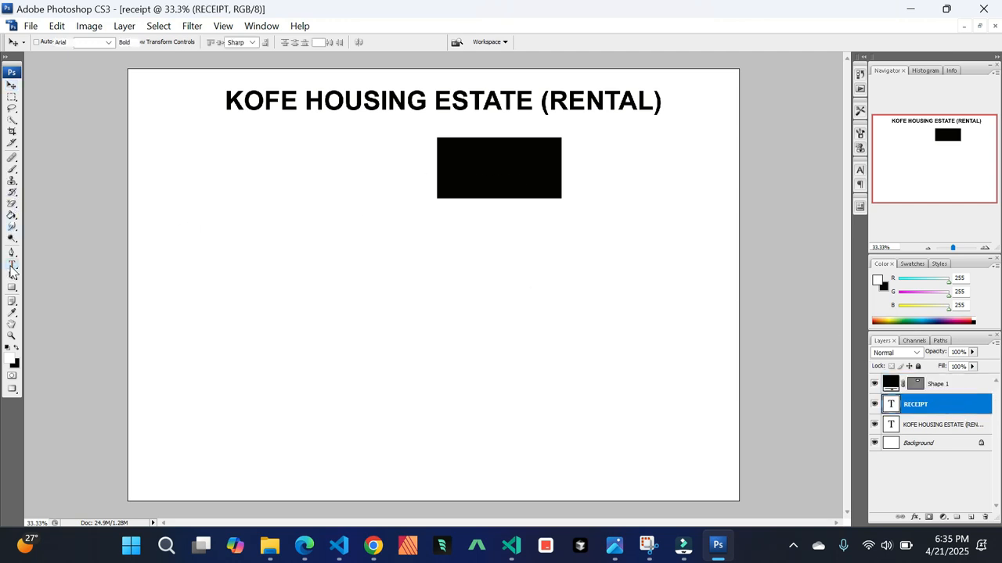
{"action": "left_click", "coordinate": [422, 165]}
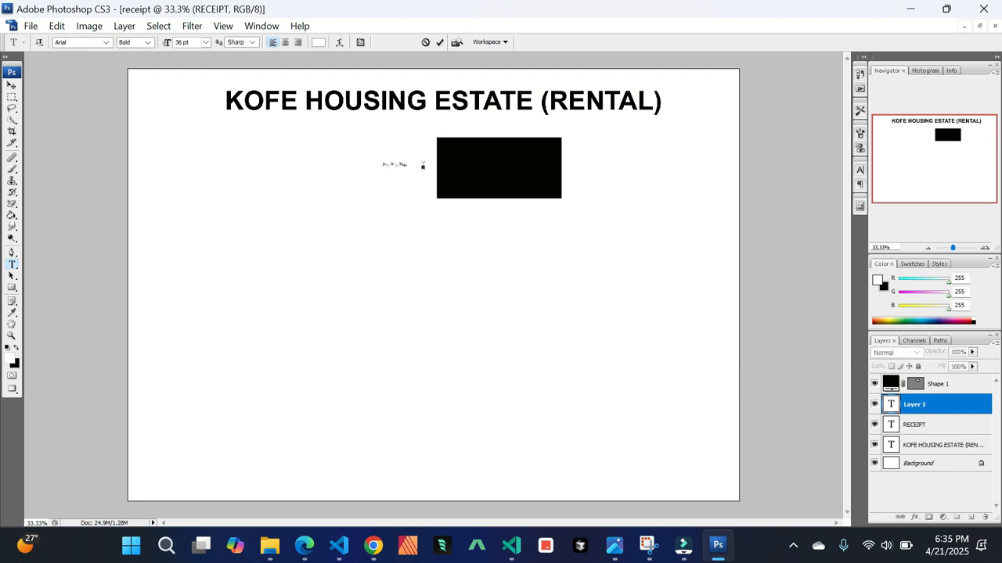
{"action": "left_click", "coordinate": [12, 84]}
{"action": "left_click_drag", "start_coordinate": [896, 430], "coordinate": [986, 517]}
{"action": "left_click_drag", "start_coordinate": [958, 410], "coordinate": [986, 517]}
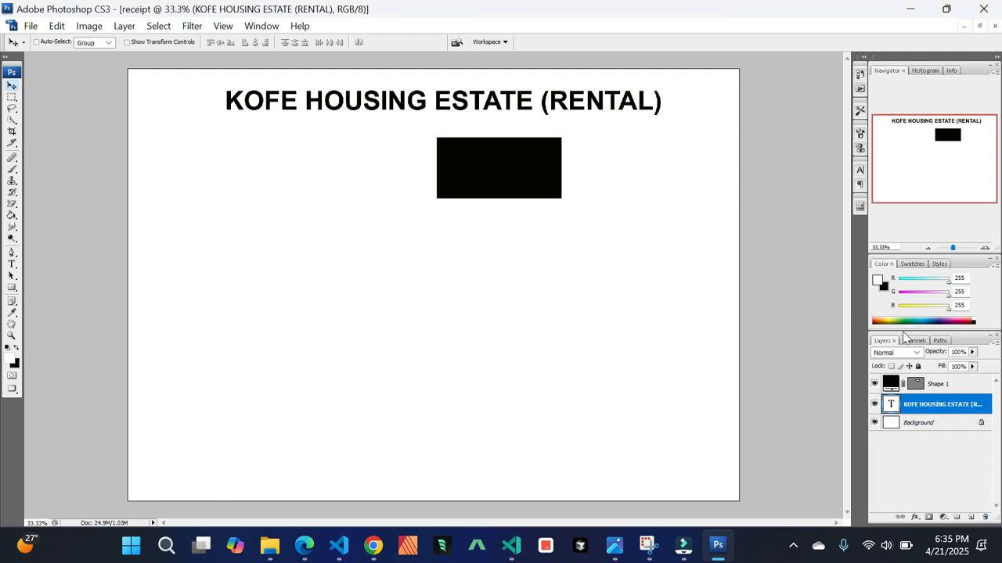
Move the black rectangle left so it sits centered under the heading
{"action": "left_click", "coordinate": [957, 385]}
{"action": "left_click_drag", "start_coordinate": [482, 168], "coordinate": [413, 168]}
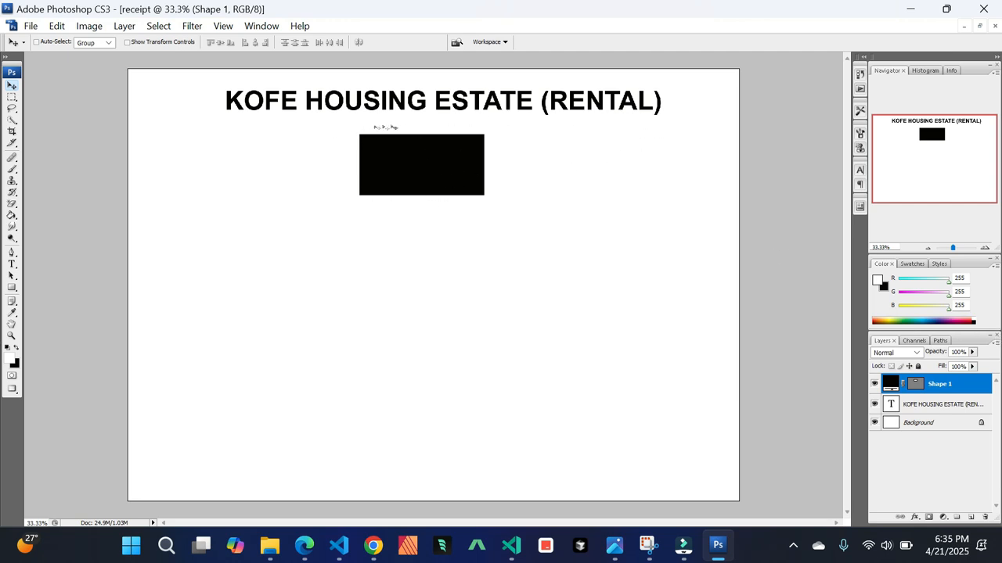
Add a Stroke layer style to the rectangle and set its stroke color to near-black
{"action": "key", "text": "ctrl+plus"}
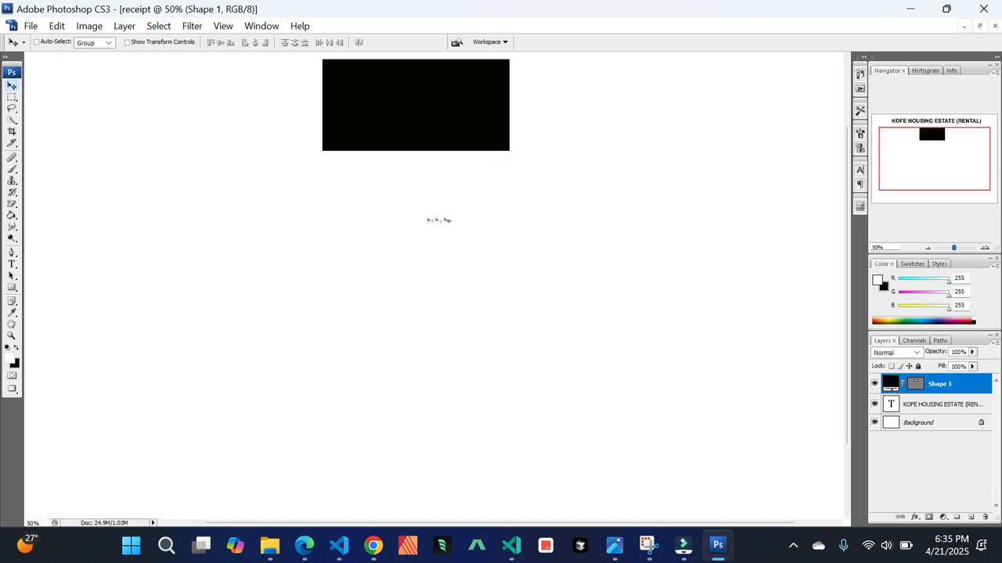
{"action": "scroll", "coordinate": [435, 223], "scroll_direction": "up", "scroll_amount": 2}
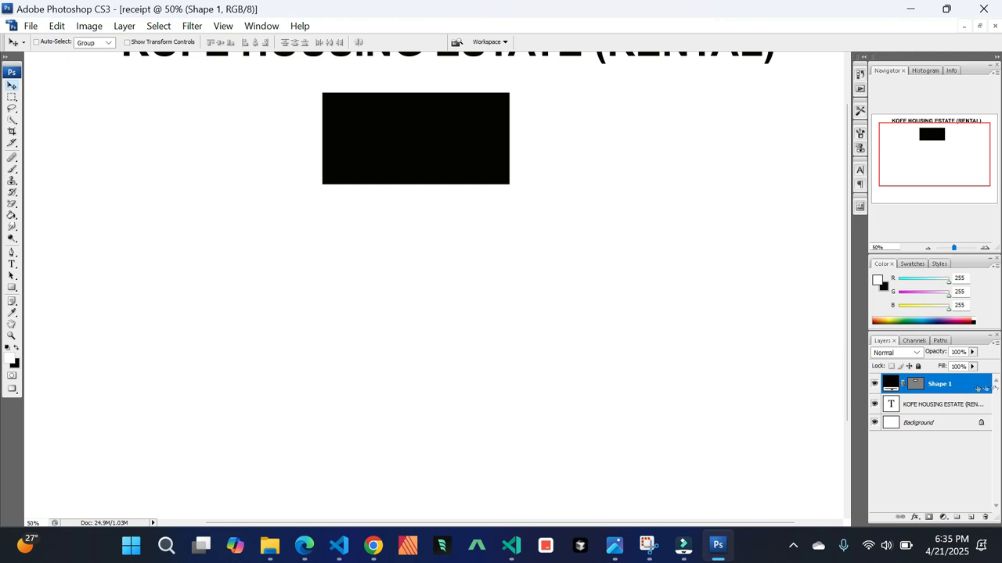
{"action": "double_click", "coordinate": [978, 389]}
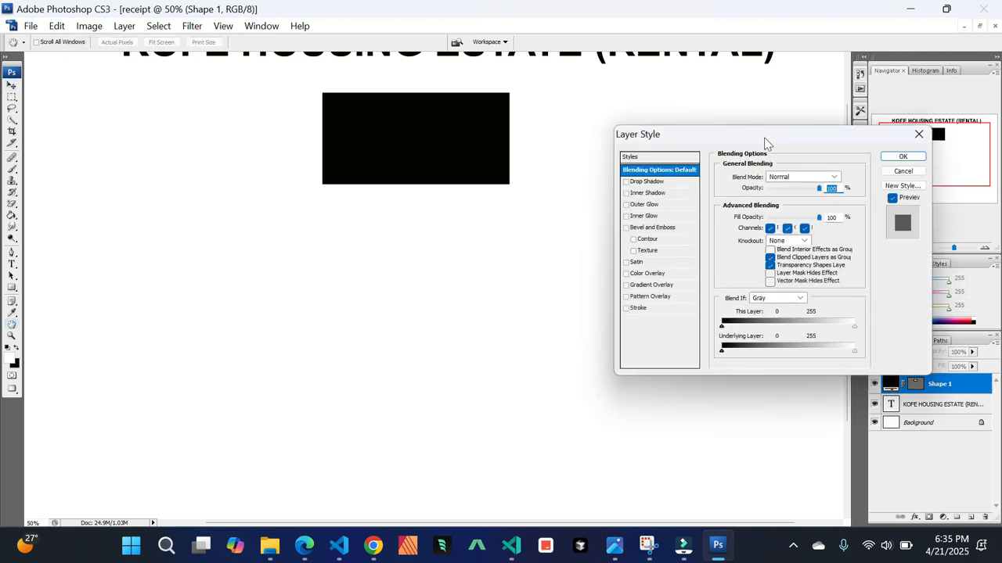
{"action": "left_click", "coordinate": [676, 309]}
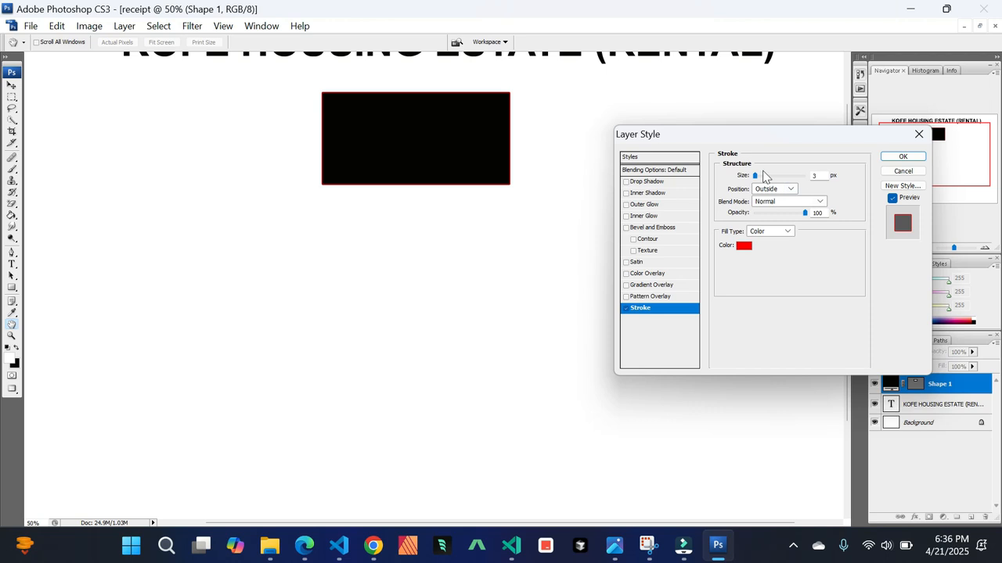
{"action": "left_click", "coordinate": [743, 247]}
{"action": "type", "text": "0"}
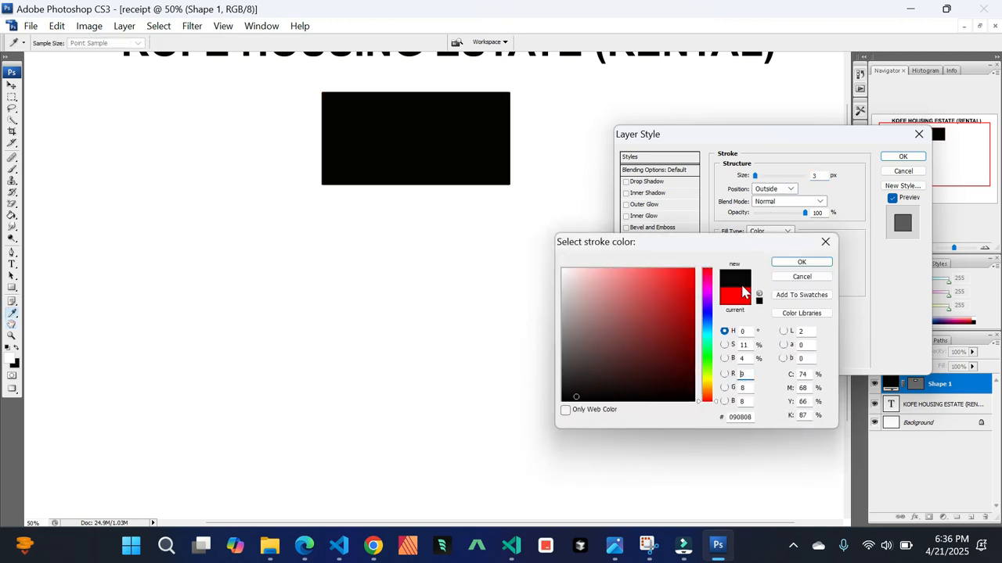
{"action": "left_click", "coordinate": [807, 263]}
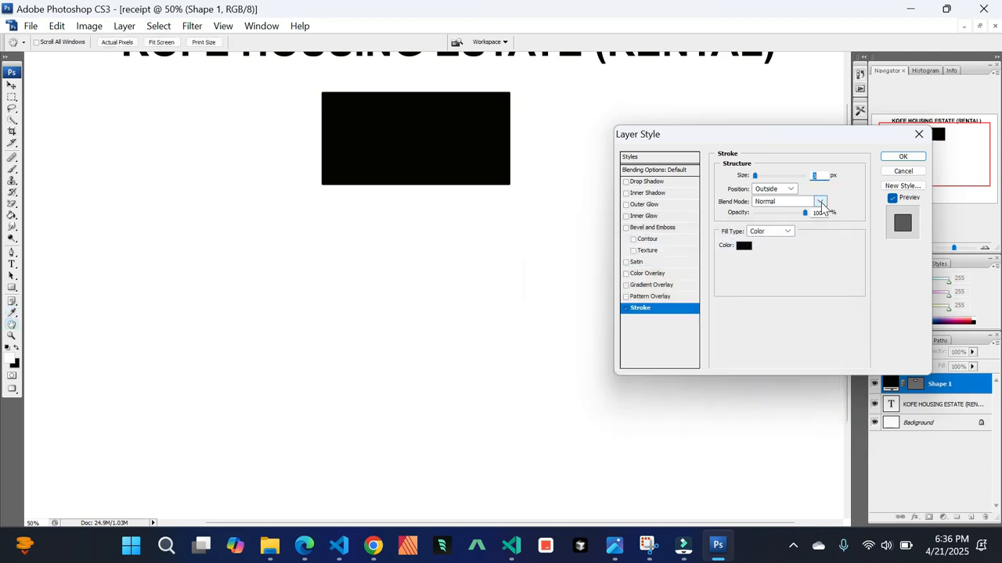
Set the stroke position to Outside, adjust its size to round the rectangle's corners, and apply the style
{"action": "left_click", "coordinate": [818, 202]}
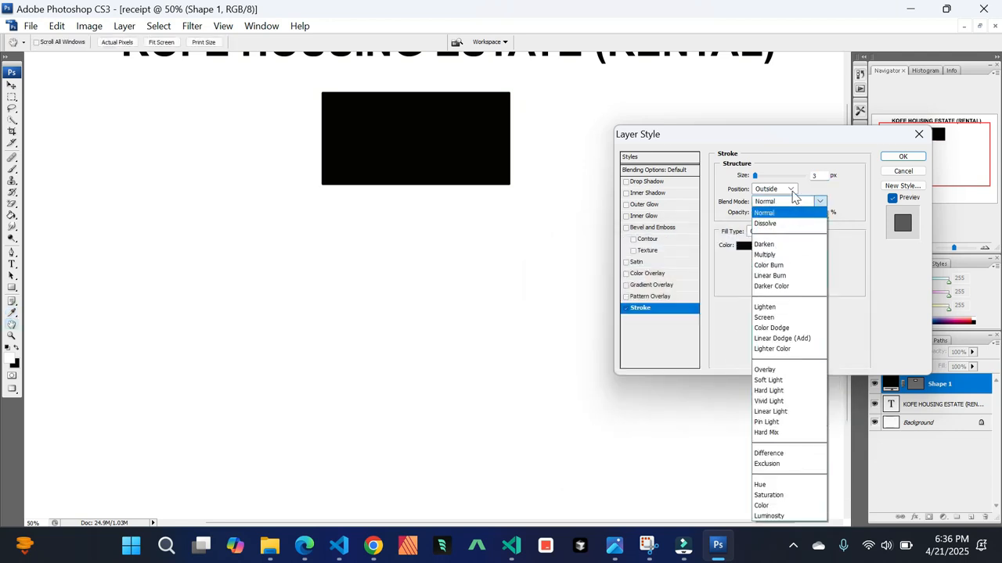
{"action": "left_click", "coordinate": [791, 196]}
{"action": "left_click", "coordinate": [792, 191]}
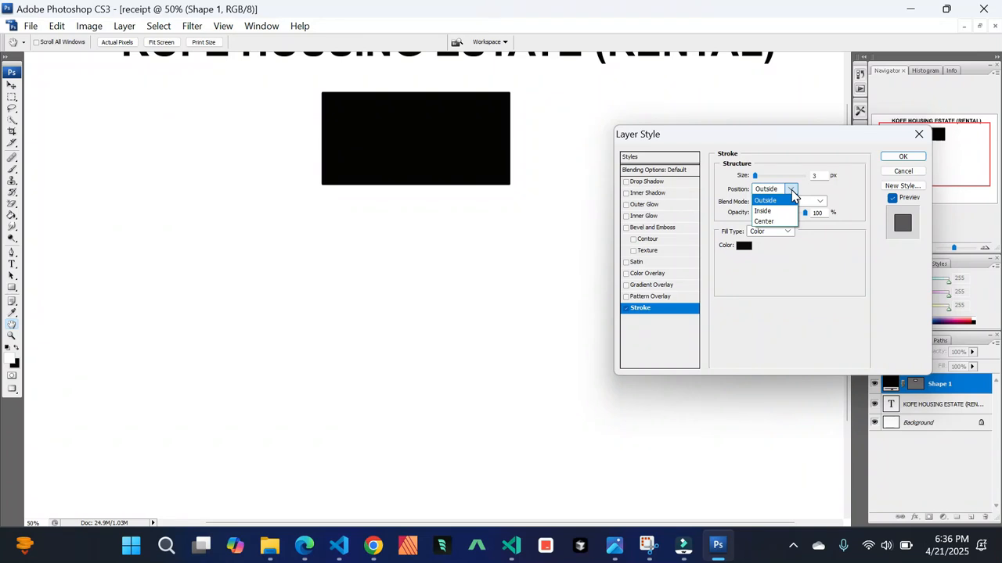
{"action": "left_click", "coordinate": [786, 211]}
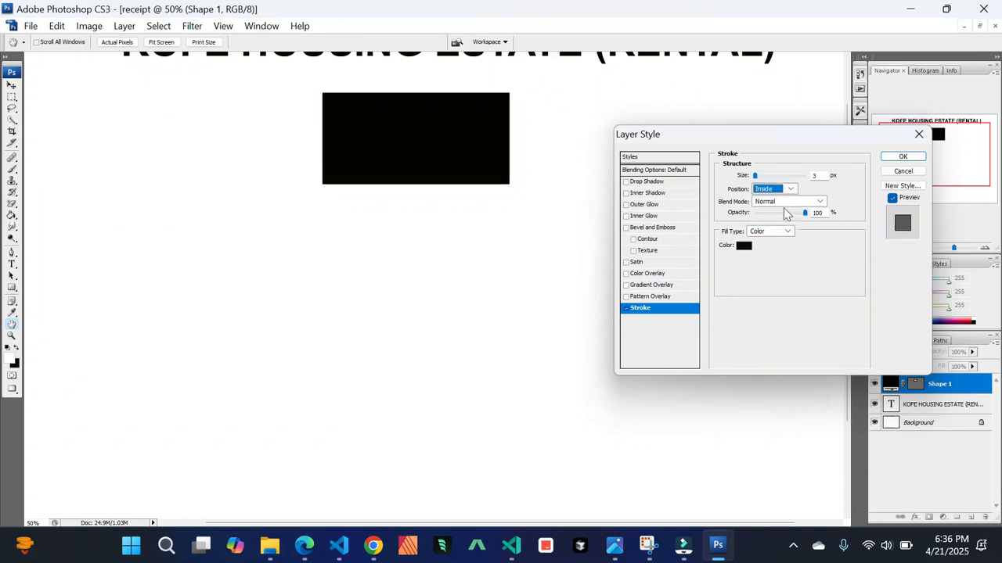
{"action": "left_click_drag", "start_coordinate": [756, 179], "coordinate": [772, 187]}
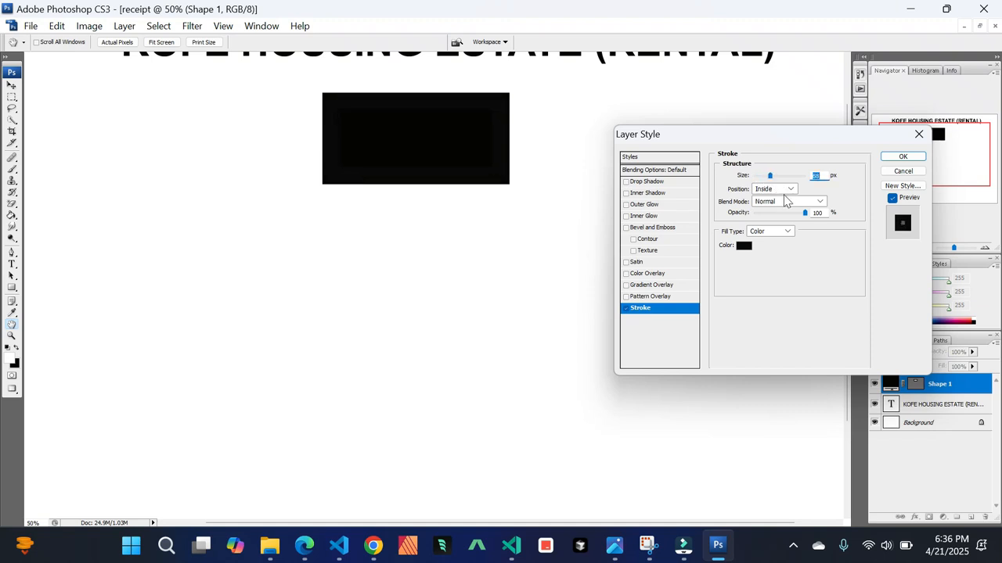
{"action": "left_click", "coordinate": [789, 190]}
{"action": "left_click", "coordinate": [787, 206]}
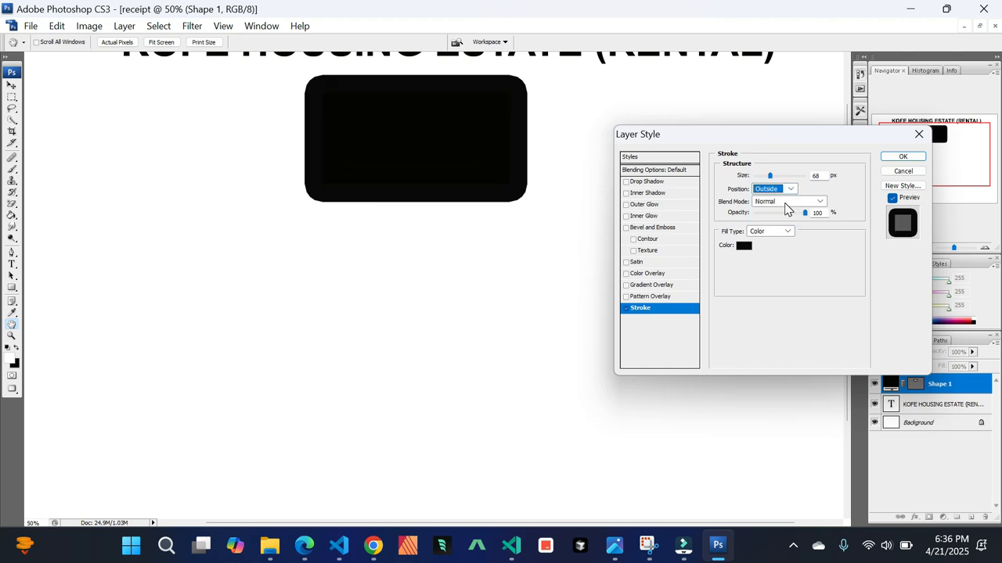
{"action": "left_click_drag", "start_coordinate": [771, 177], "coordinate": [765, 178]}
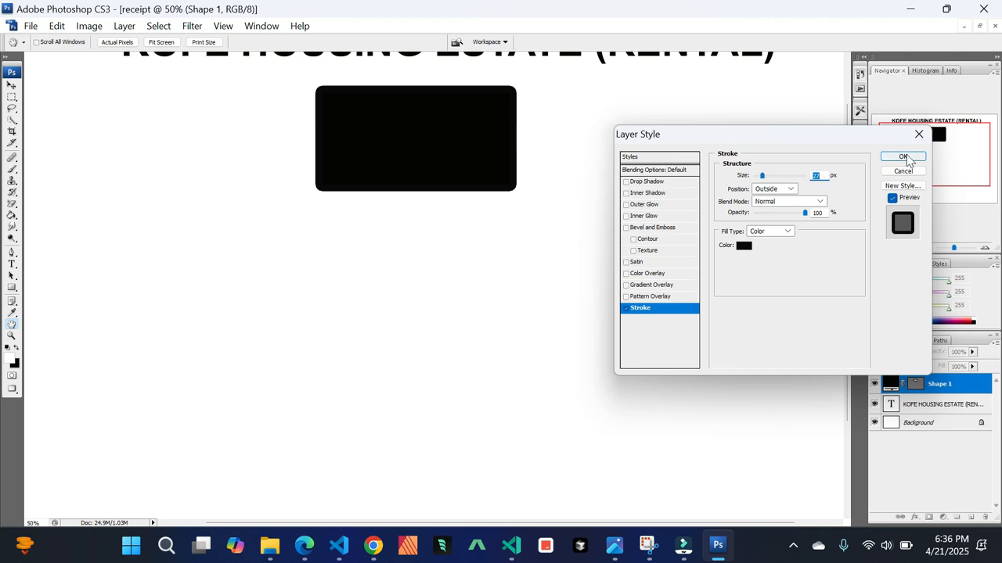
{"action": "left_click", "coordinate": [904, 156]}
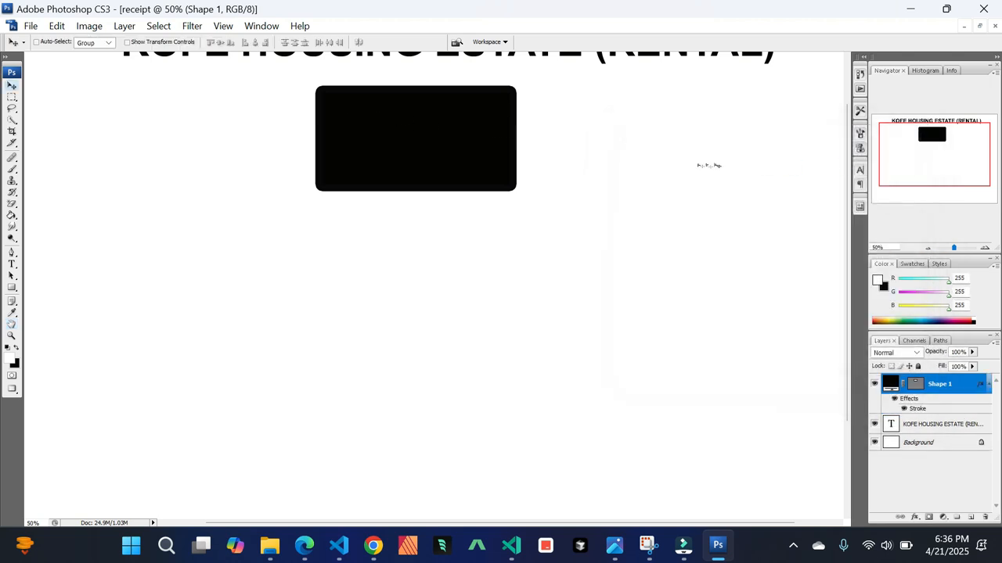
Type RECEIPT as new near-black text to the left of the rectangle
{"action": "key", "text": "ctrl+minus"}
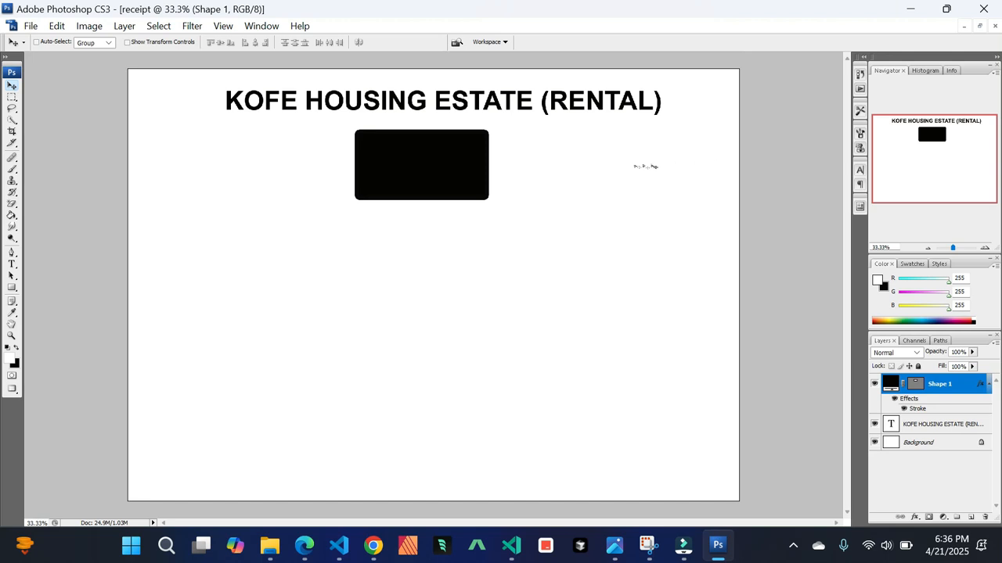
{"action": "left_click", "coordinate": [11, 267]}
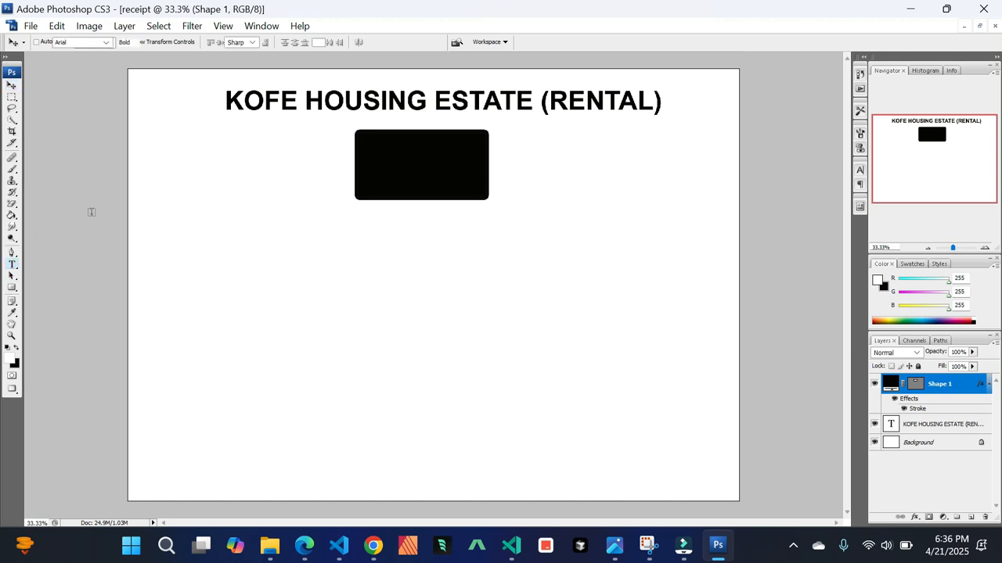
{"action": "left_click", "coordinate": [216, 179]}
{"action": "type", "text": "REC"}
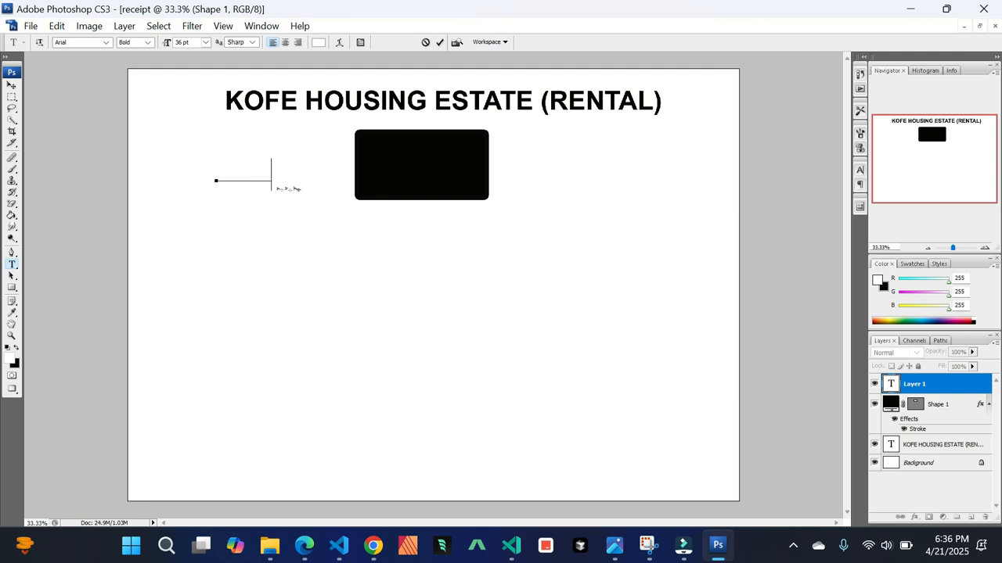
{"action": "key", "text": "ctrl+a"}
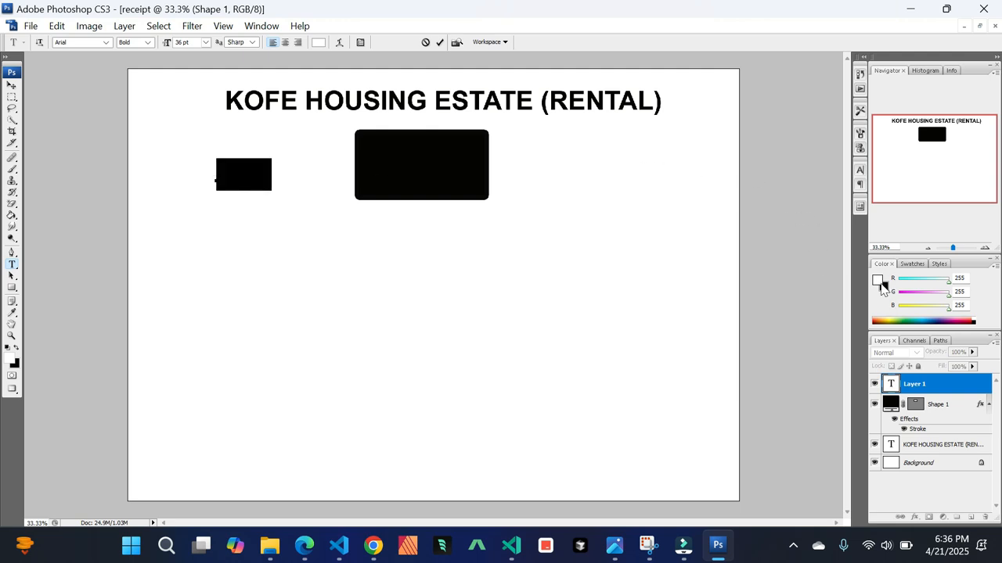
{"action": "left_click", "coordinate": [880, 282]}
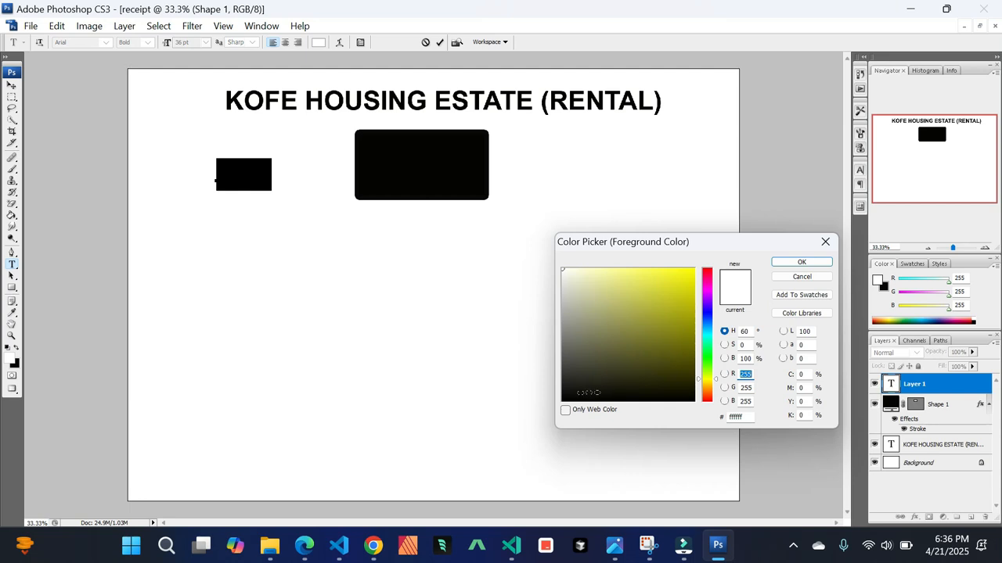
{"action": "left_click", "coordinate": [580, 394]}
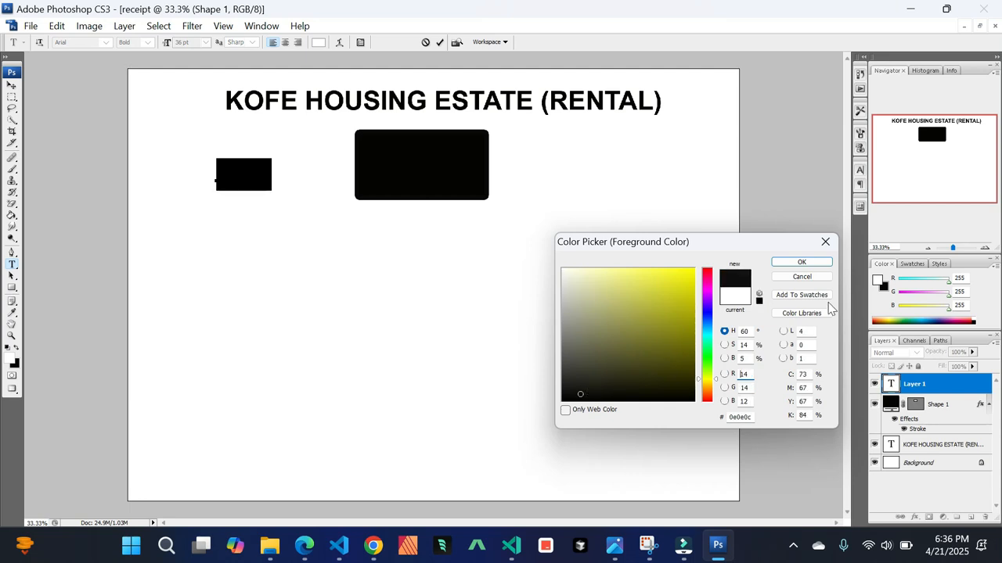
{"action": "left_click", "coordinate": [802, 264]}
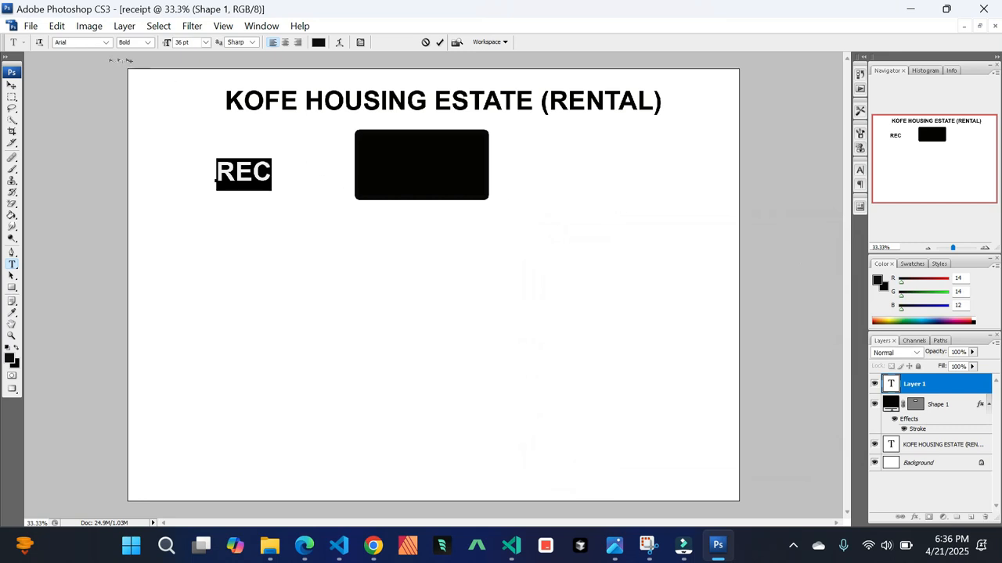
{"action": "key", "text": "Right"}
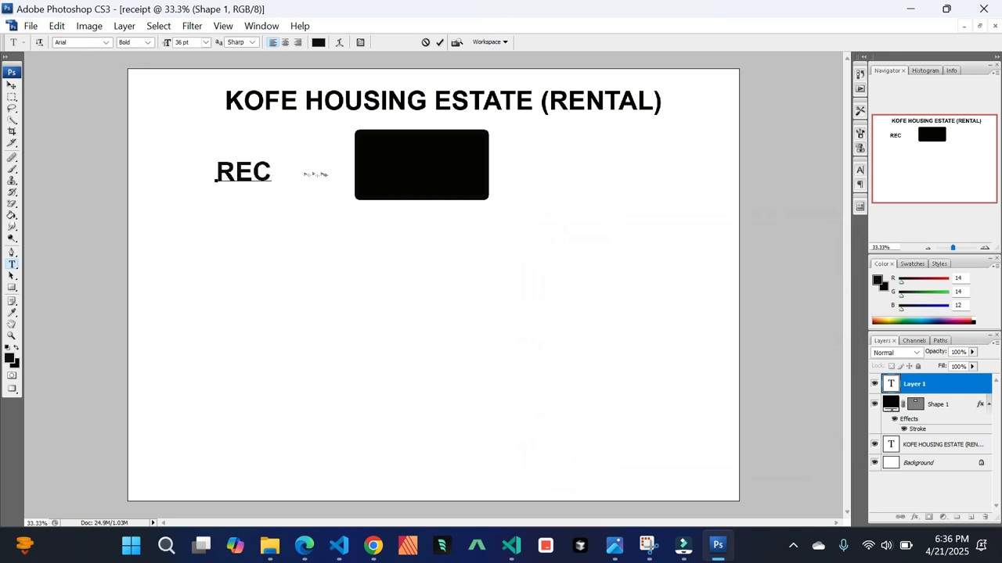
{"action": "type", "text": "EIPT"}
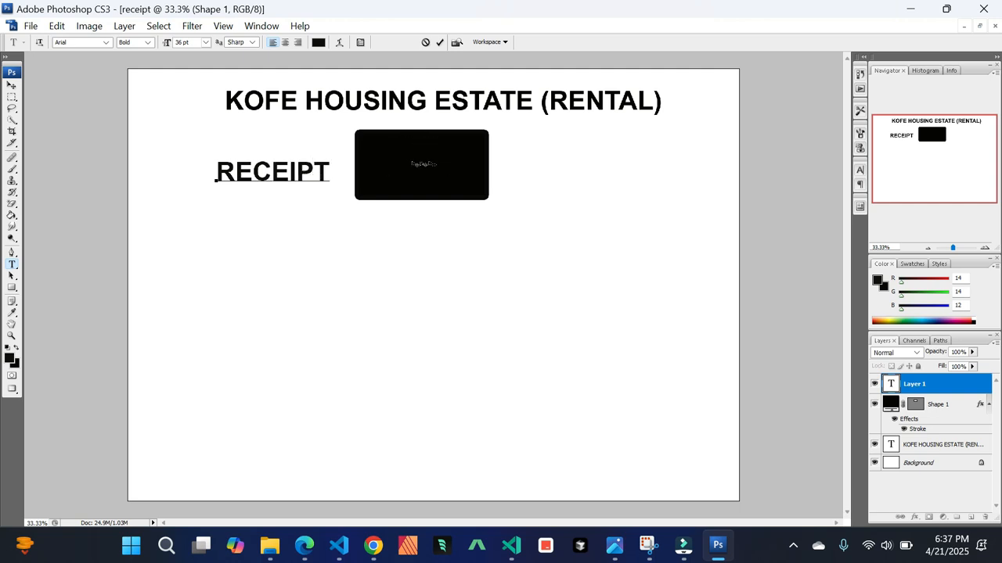
Move the RECEIPT text onto the rectangle and set its color to white
{"action": "left_click", "coordinate": [9, 85]}
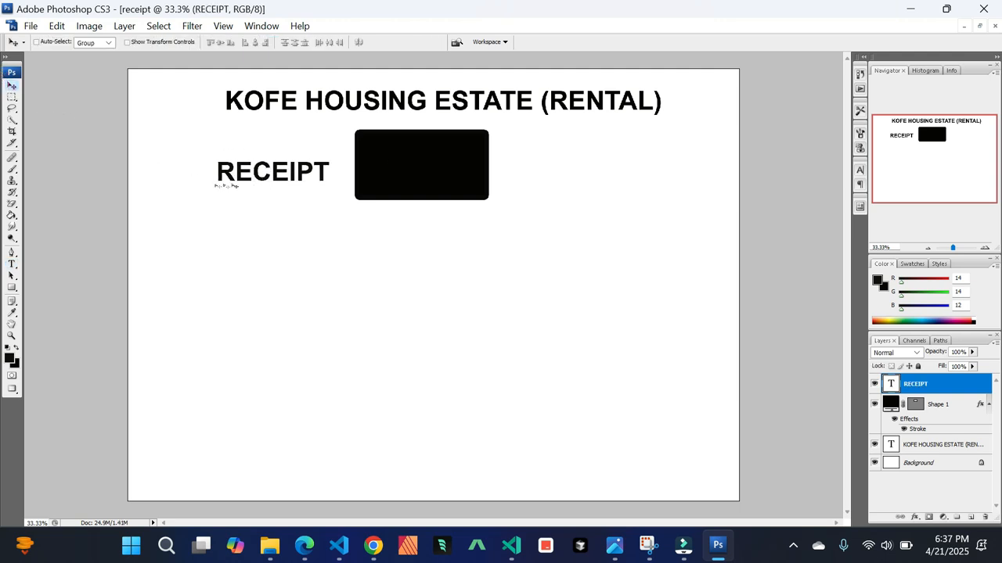
{"action": "left_click_drag", "start_coordinate": [266, 176], "coordinate": [366, 167]}
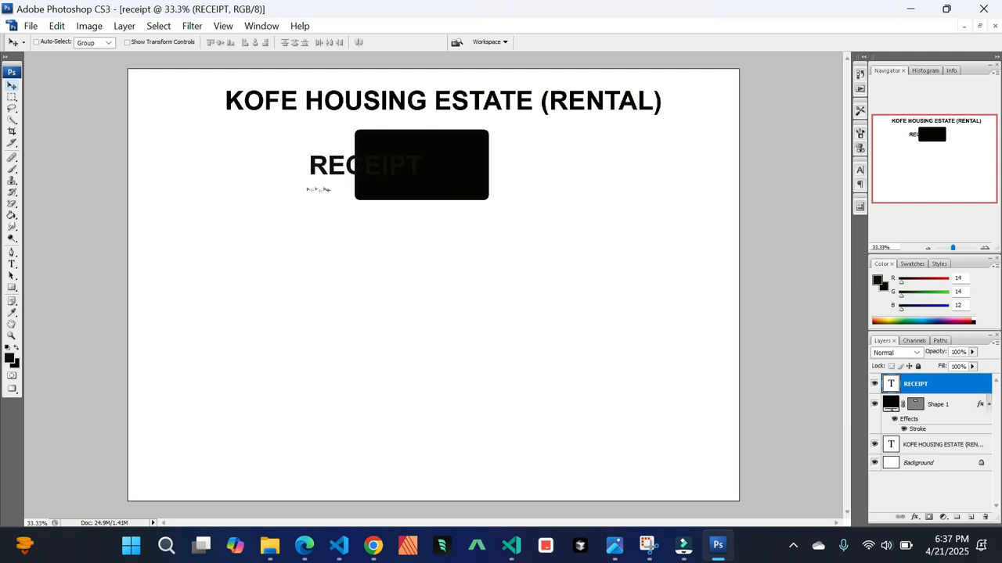
{"action": "left_click", "coordinate": [12, 266]}
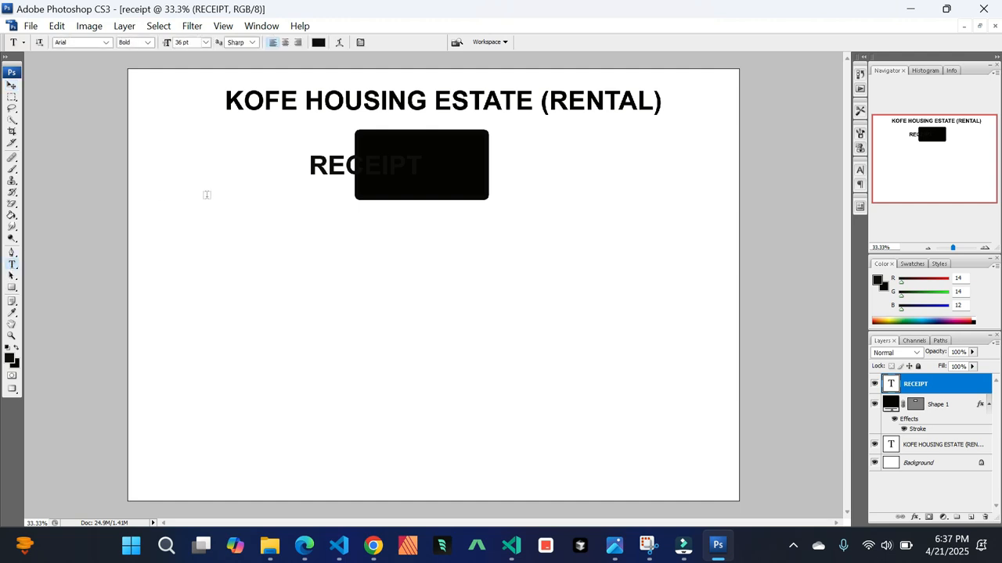
{"action": "left_click", "coordinate": [310, 168]}
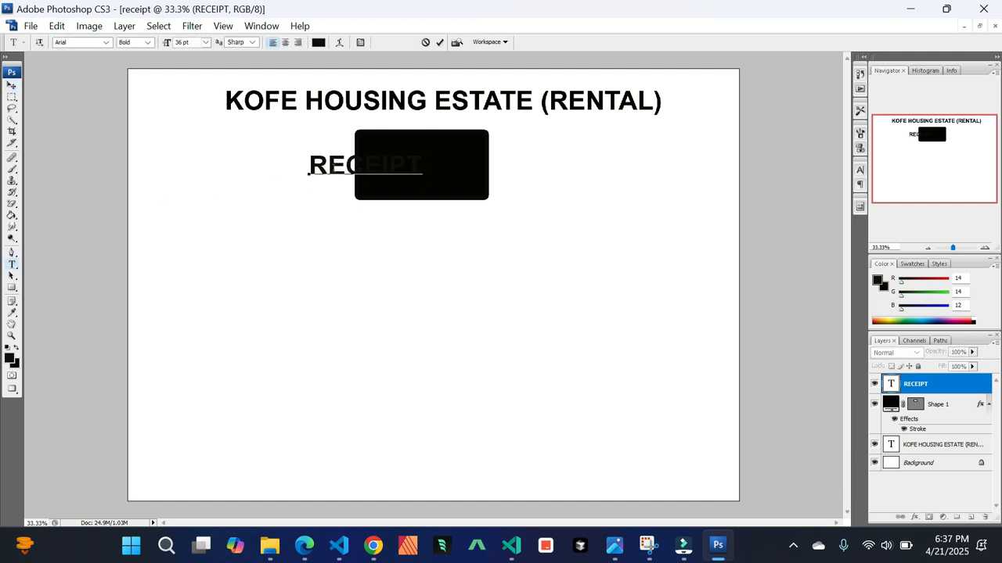
{"action": "key", "text": "ctrl+a"}
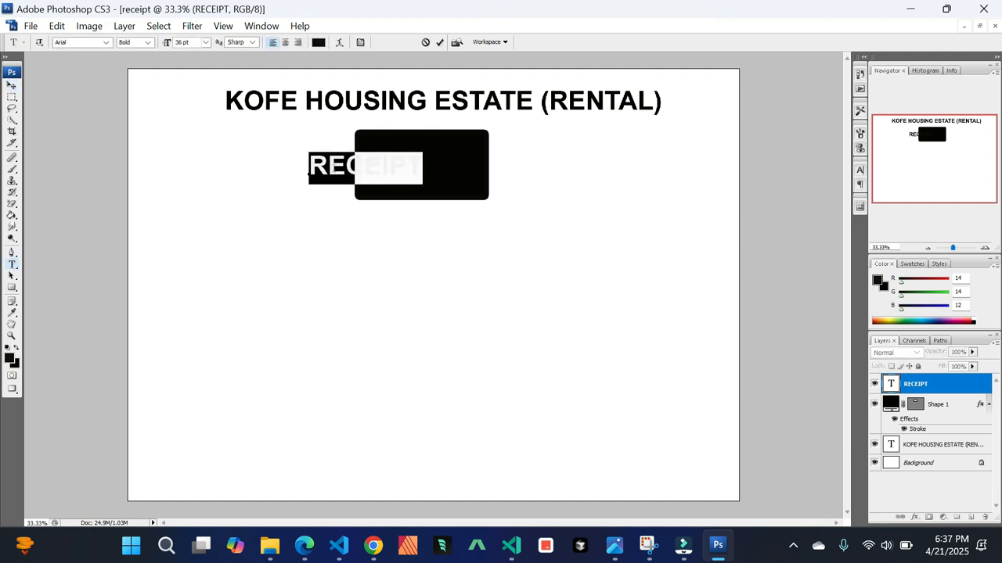
{"action": "left_click", "coordinate": [877, 280]}
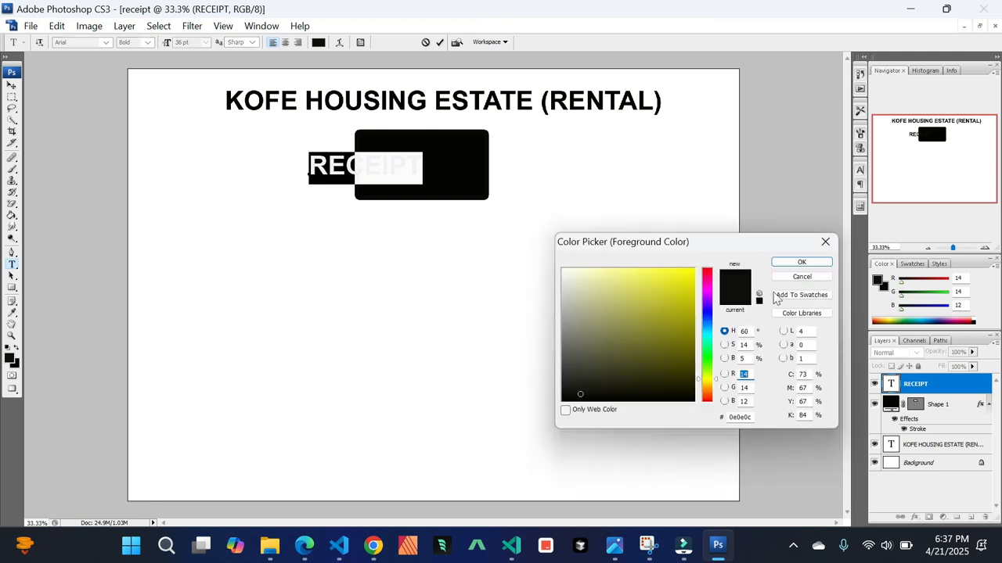
{"action": "left_click", "coordinate": [564, 271]}
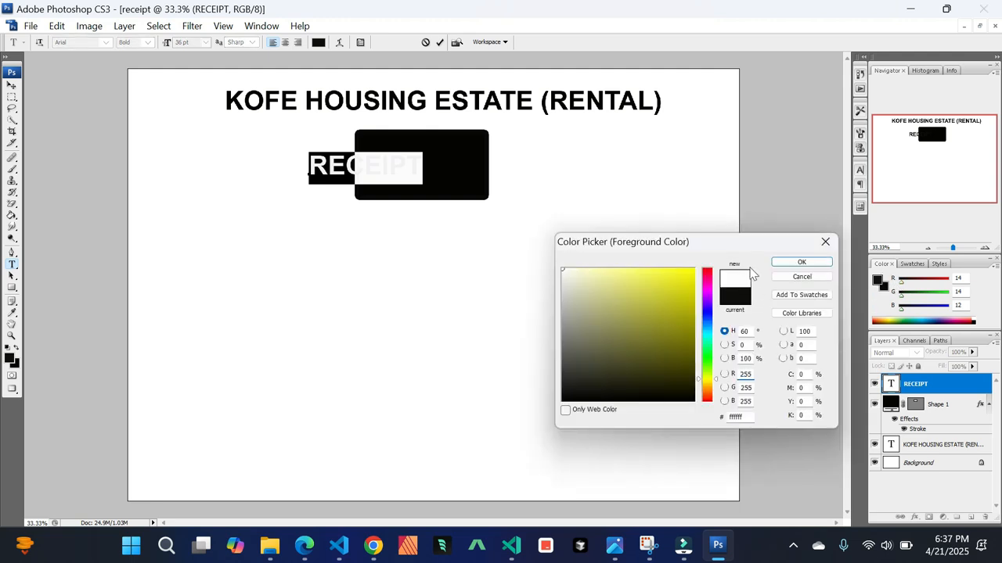
{"action": "left_click", "coordinate": [801, 263]}
Center the RECEIPT text inside the black rectangle
{"action": "left_click", "coordinate": [11, 84]}
{"action": "left_click_drag", "start_coordinate": [354, 166], "coordinate": [412, 166]}
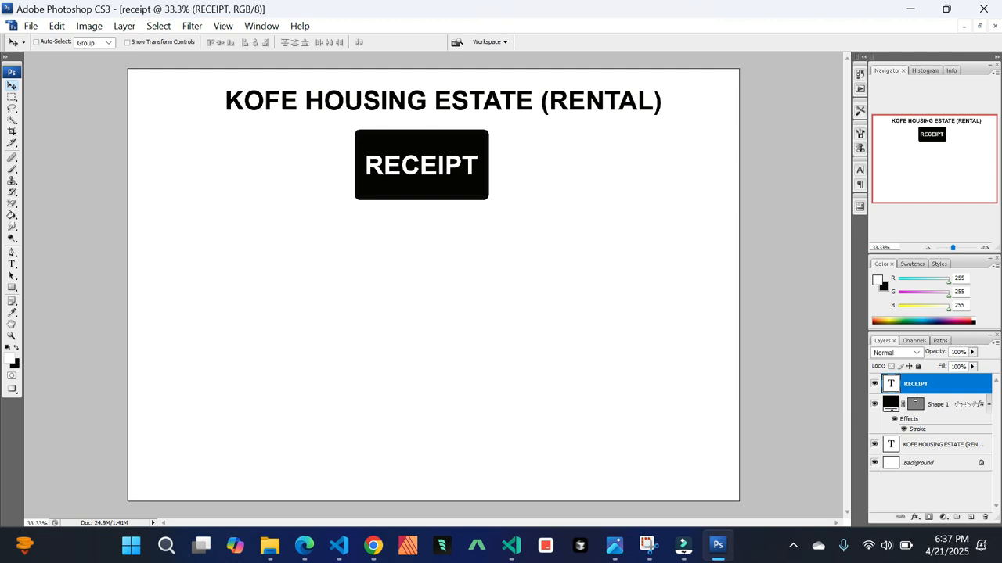
Free Transform the black rectangle, pulling its top and bottom edges inward to make it shorter, and apply the transformation
{"action": "left_click", "coordinate": [964, 404]}
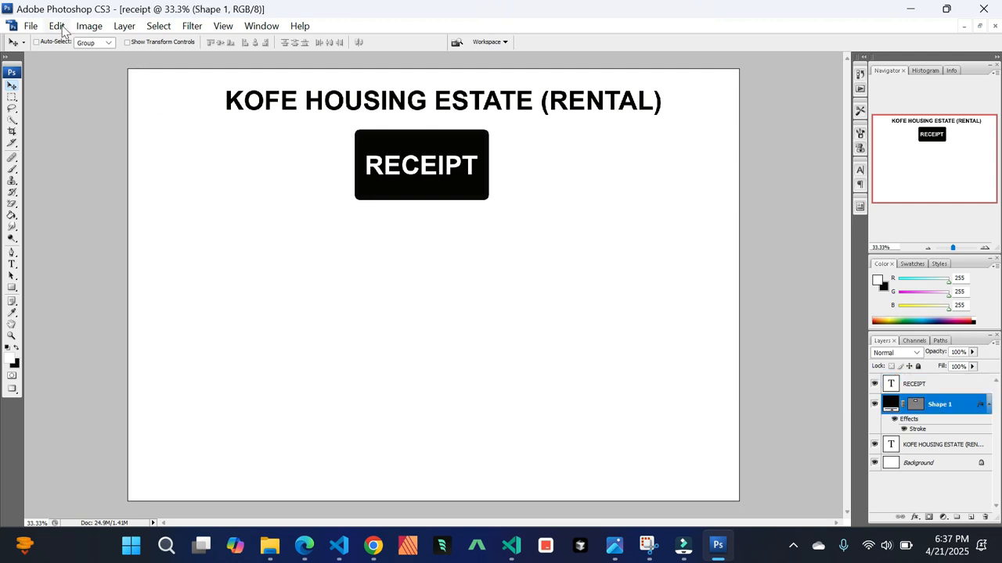
{"action": "left_click", "coordinate": [60, 26]}
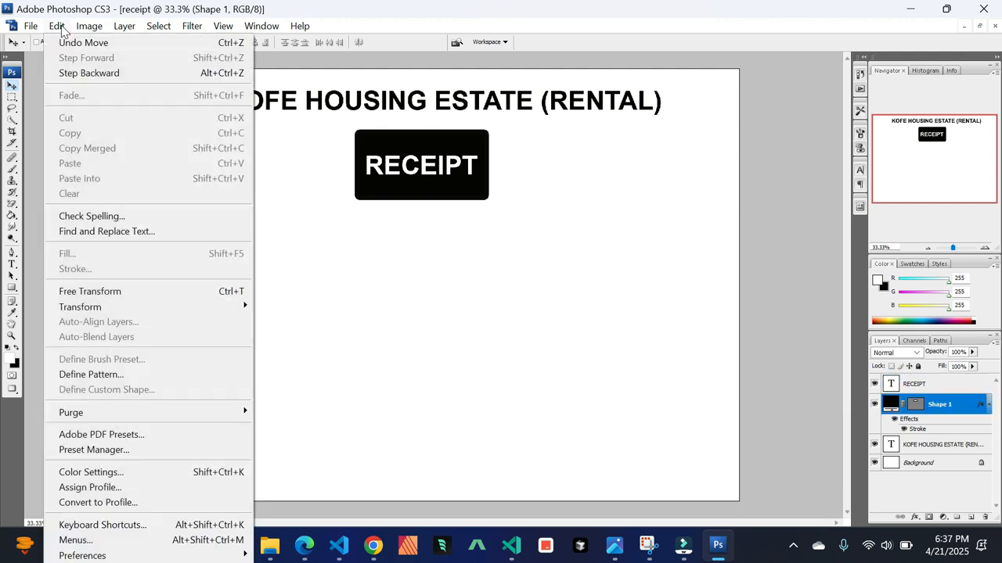
{"action": "left_click", "coordinate": [139, 291]}
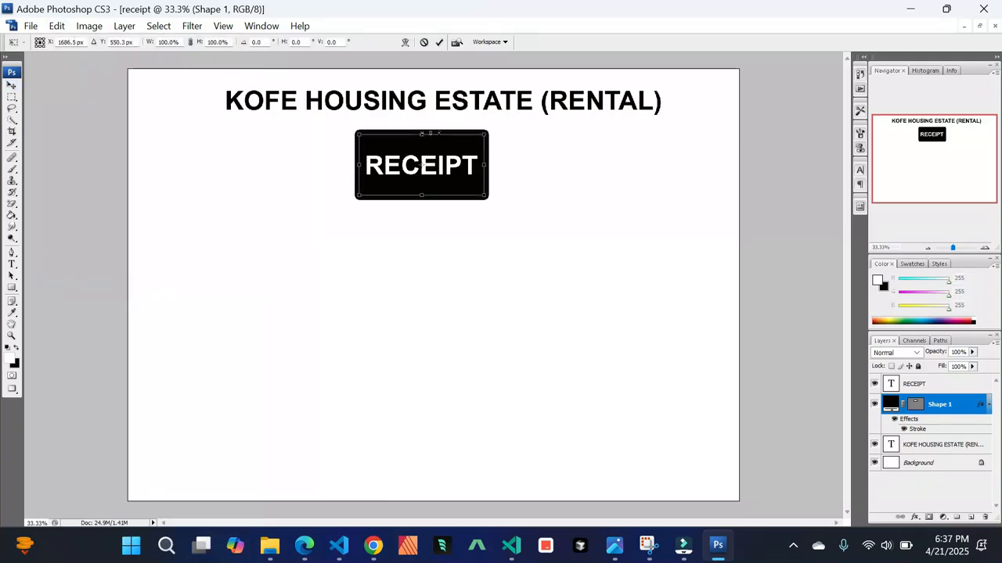
{"action": "left_click_drag", "start_coordinate": [422, 134], "coordinate": [421, 145]}
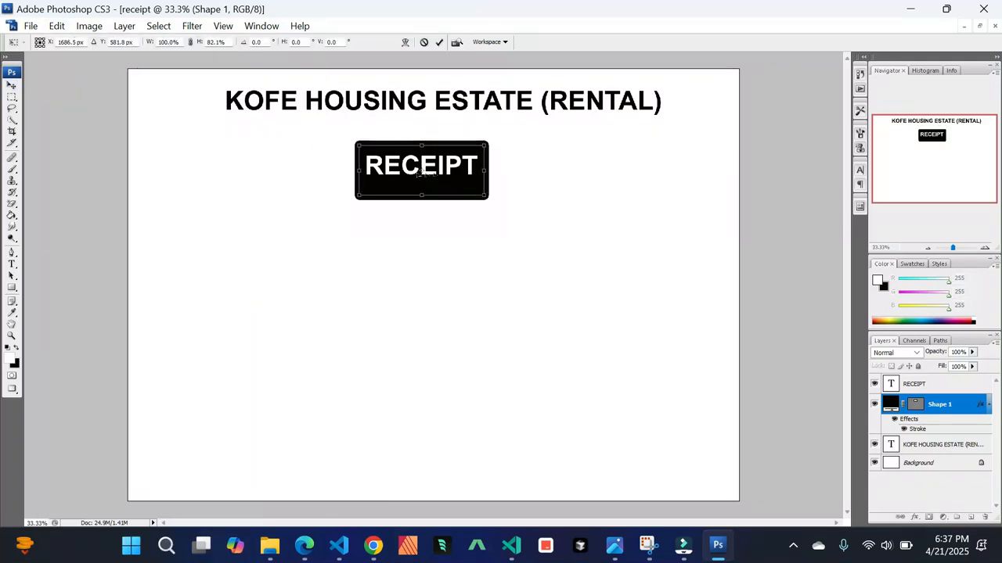
{"action": "left_click_drag", "start_coordinate": [422, 193], "coordinate": [422, 187]}
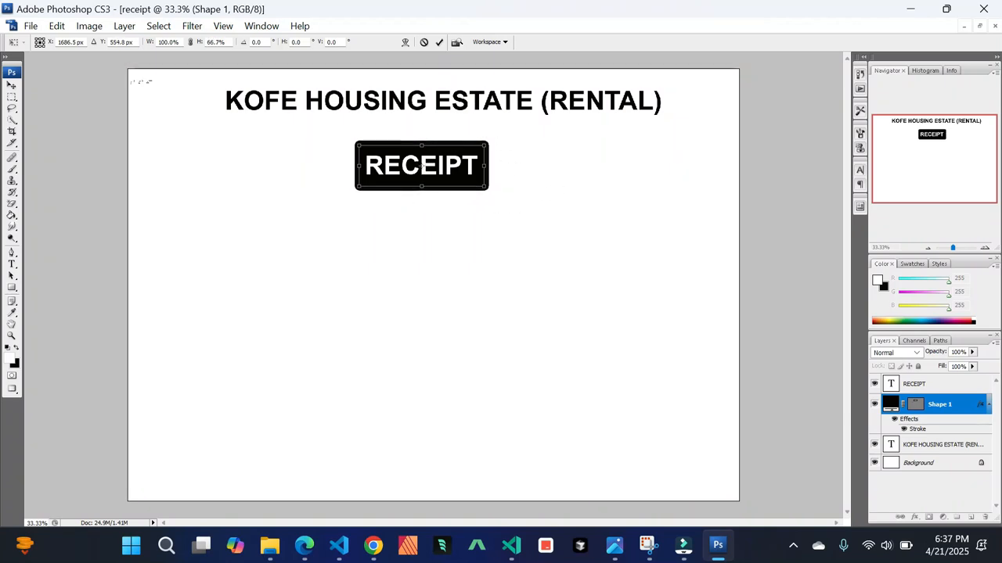
{"action": "left_click", "coordinate": [13, 89]}
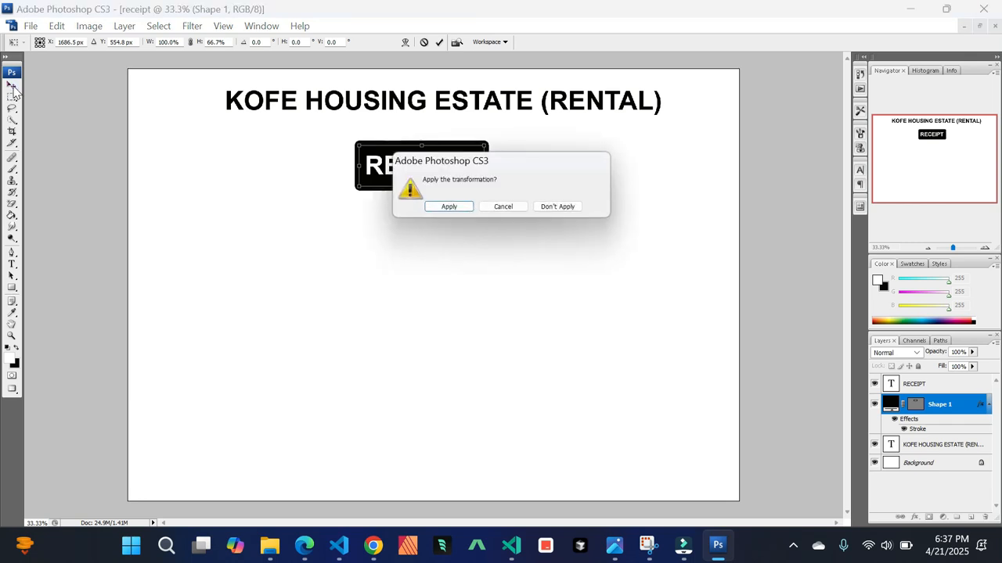
{"action": "left_click", "coordinate": [446, 210]}
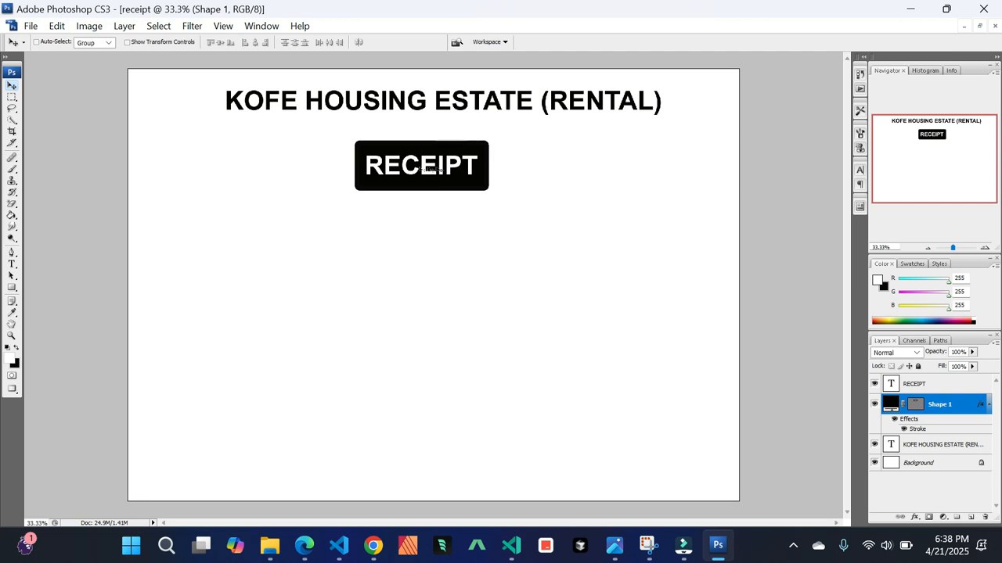
Move the black rectangle together with the RECEIPT text up closer to the heading
{"action": "left_click_drag", "start_coordinate": [446, 172], "coordinate": [448, 171]}
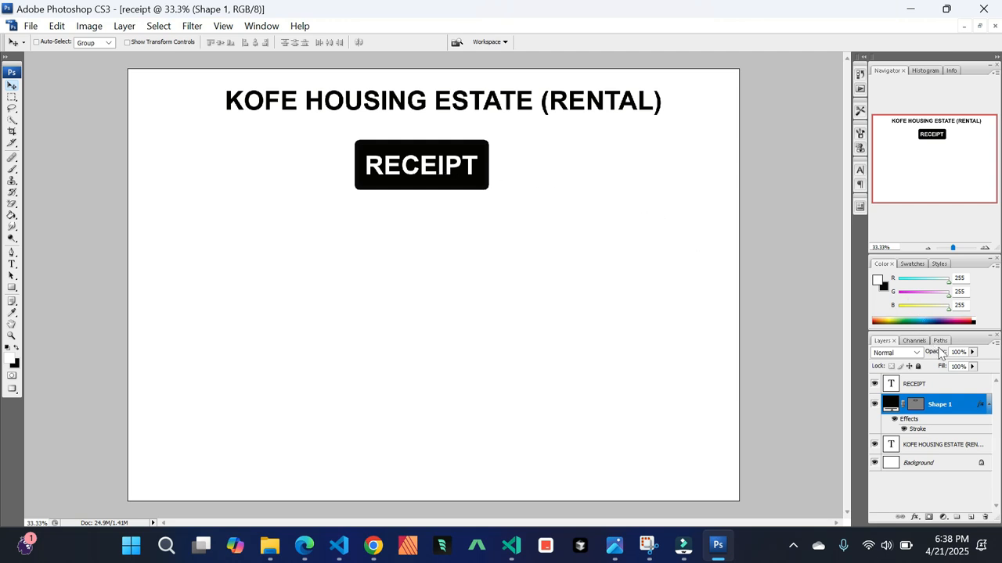
{"action": "left_click", "coordinate": [960, 383], "text": "shift"}
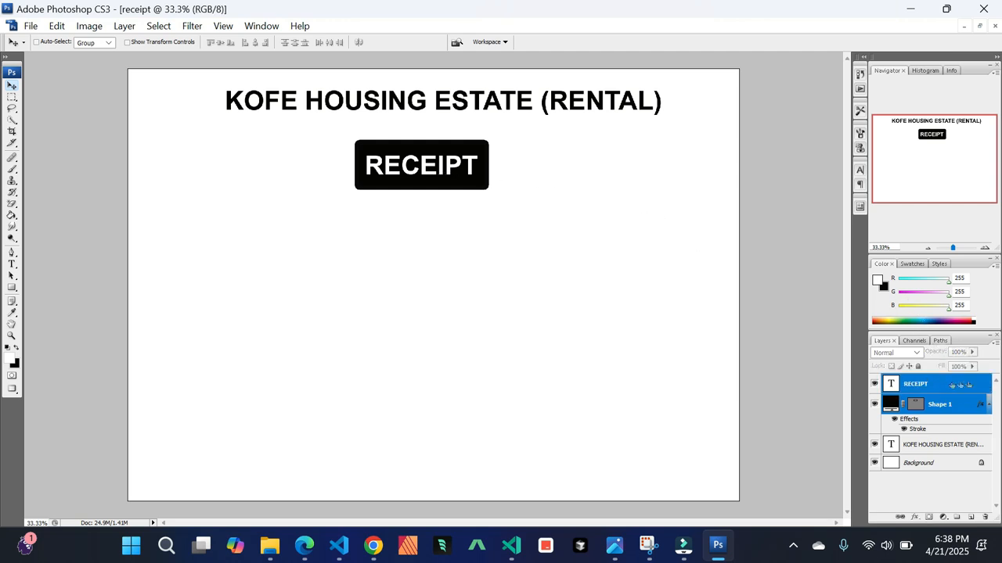
{"action": "mouse_move", "coordinate": [465, 163]}
{"action": "left_mouse_down"}
{"action": "mouse_move", "coordinate": [456, 139]}
{"action": "mouse_move", "coordinate": [486, 149]}
{"action": "mouse_move", "coordinate": [451, 150]}
{"action": "left_mouse_up"}
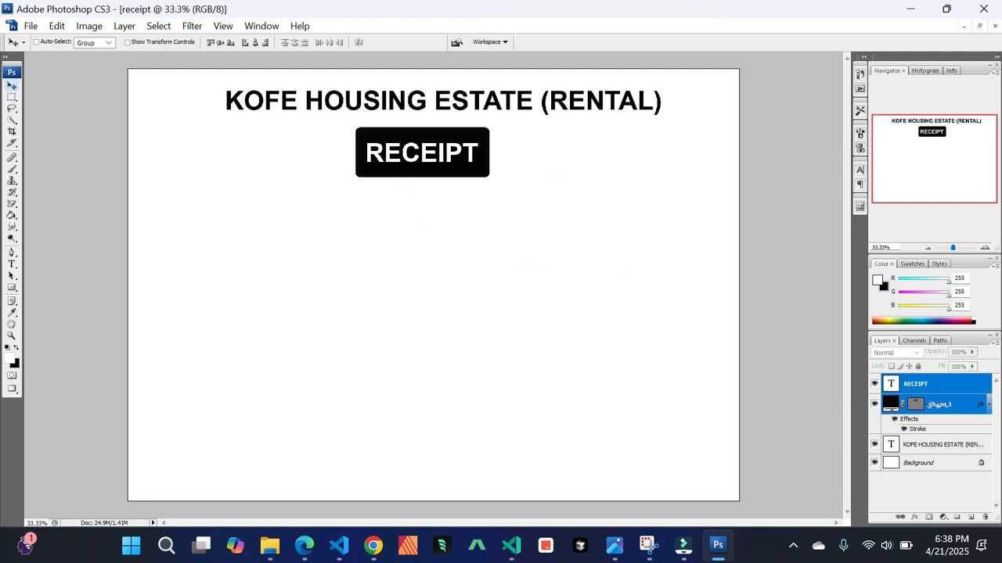
Start a new text layer near the upper left of the page and set its text color to 050505
{"action": "left_click", "coordinate": [930, 405]}
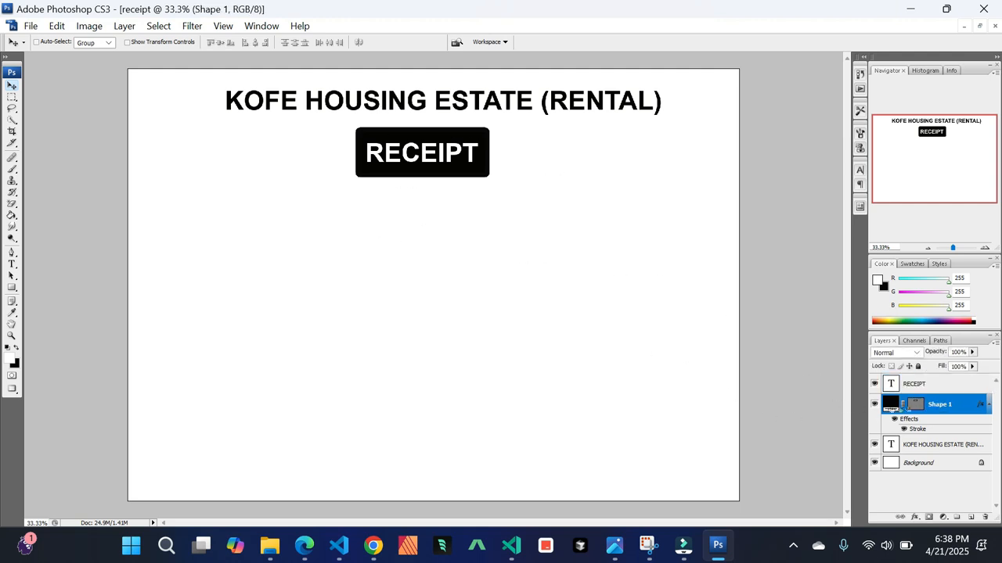
{"action": "left_click", "coordinate": [930, 384]}
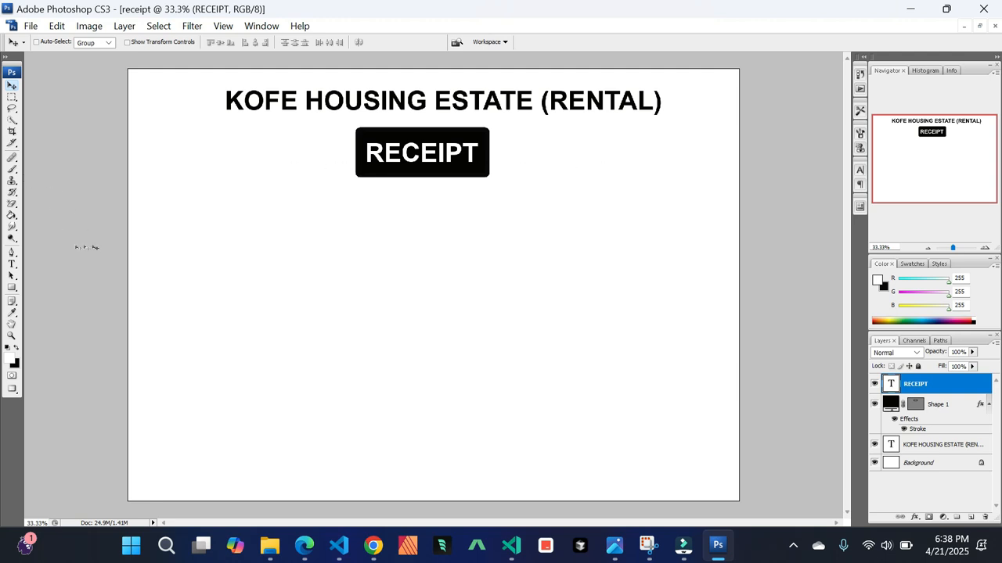
{"action": "left_click", "coordinate": [11, 265]}
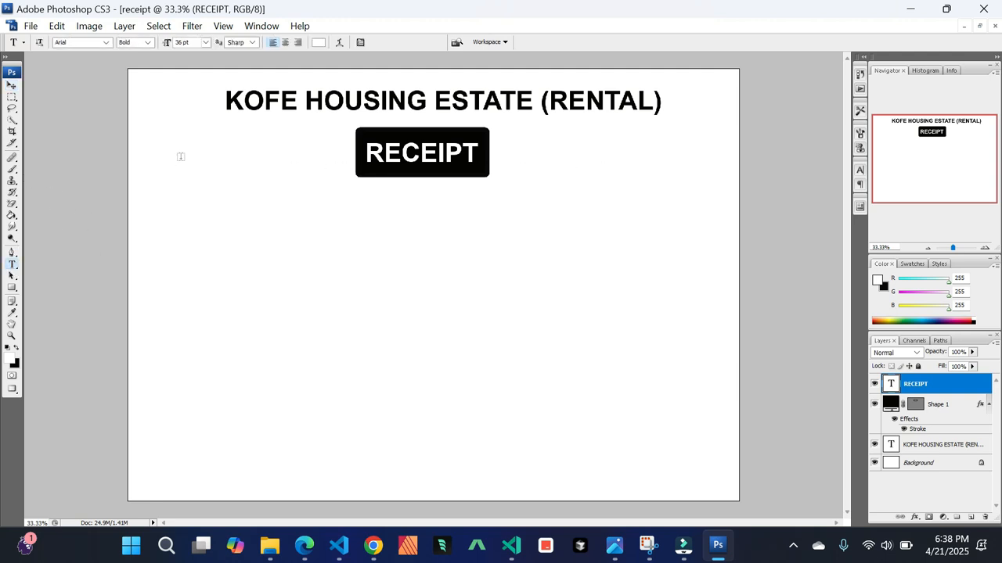
{"action": "left_click", "coordinate": [156, 140]}
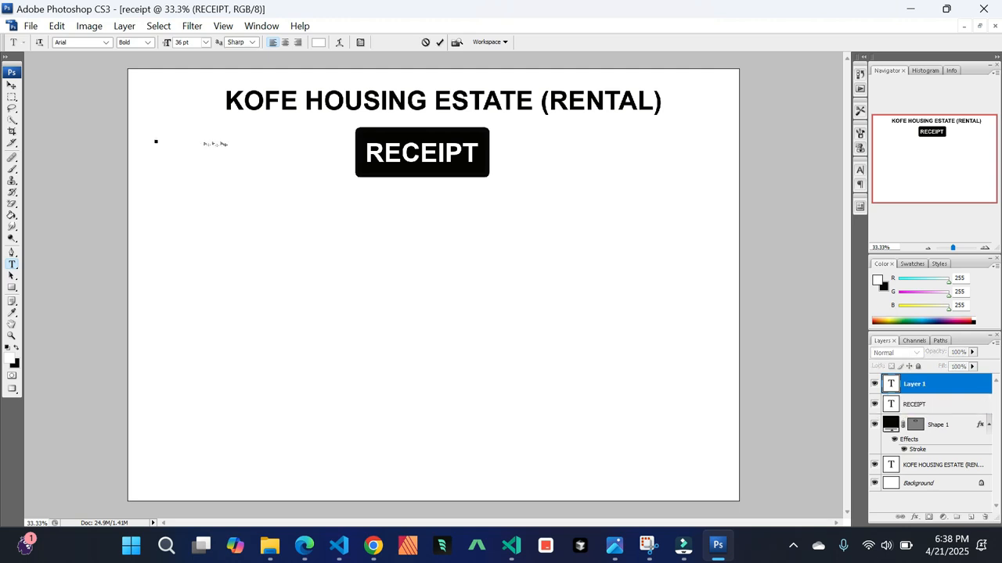
{"action": "type", "text": "P"}
{"action": "key", "text": "ctrl+a"}
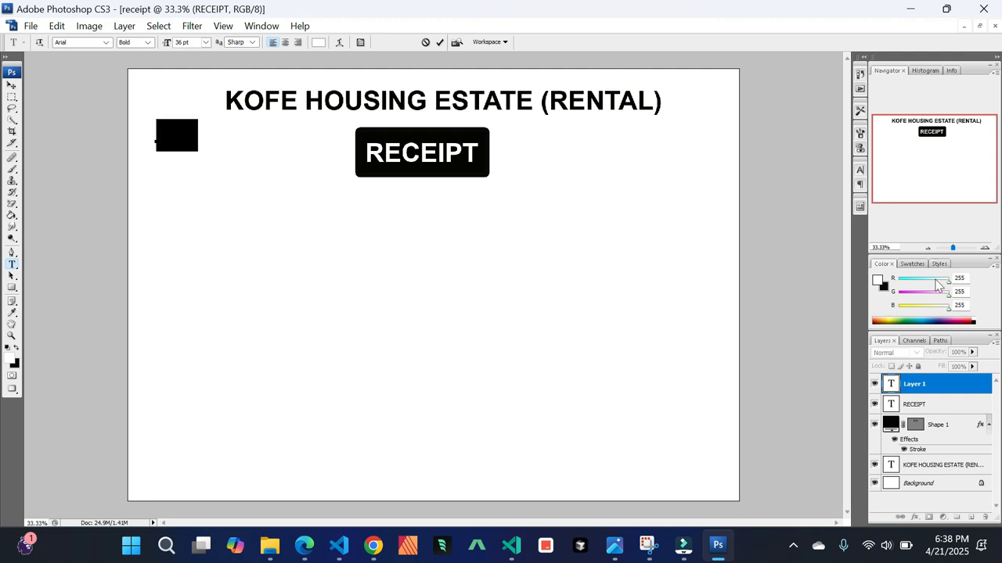
{"action": "left_click", "coordinate": [877, 281]}
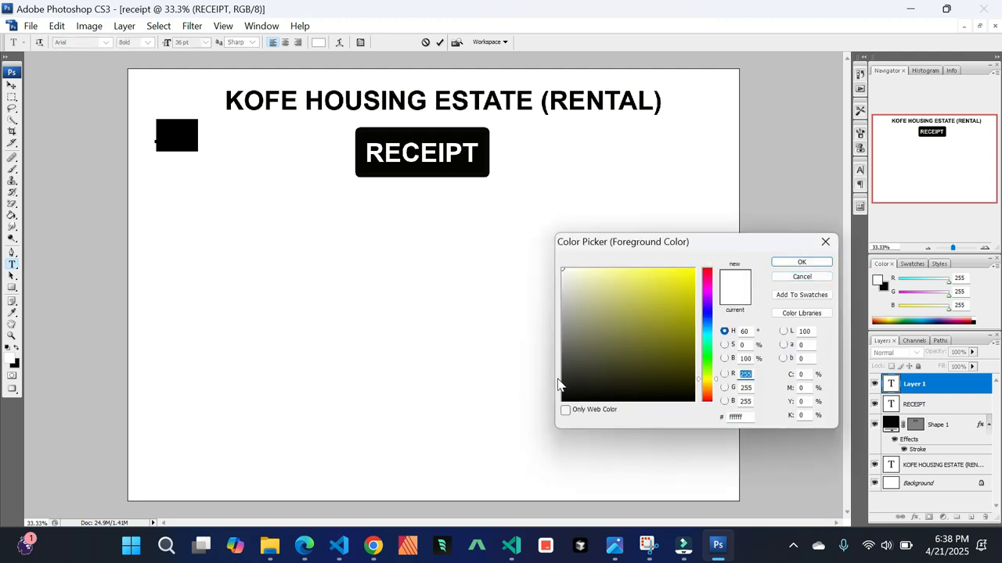
{"action": "left_click", "coordinate": [576, 398]}
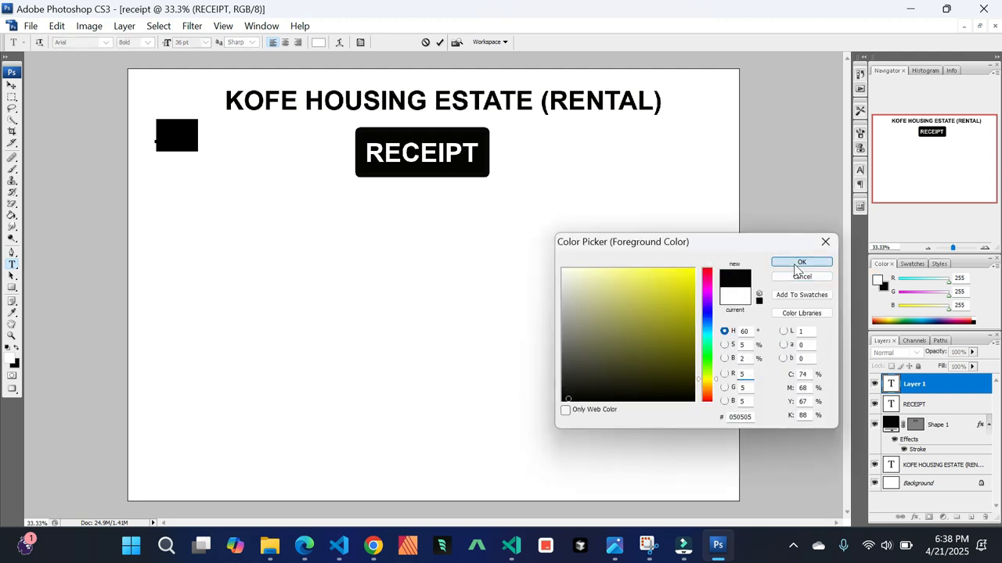
{"action": "left_click", "coordinate": [801, 262]}
Rewrite the new text line so it reads Tel:
{"action": "left_click", "coordinate": [199, 134]}
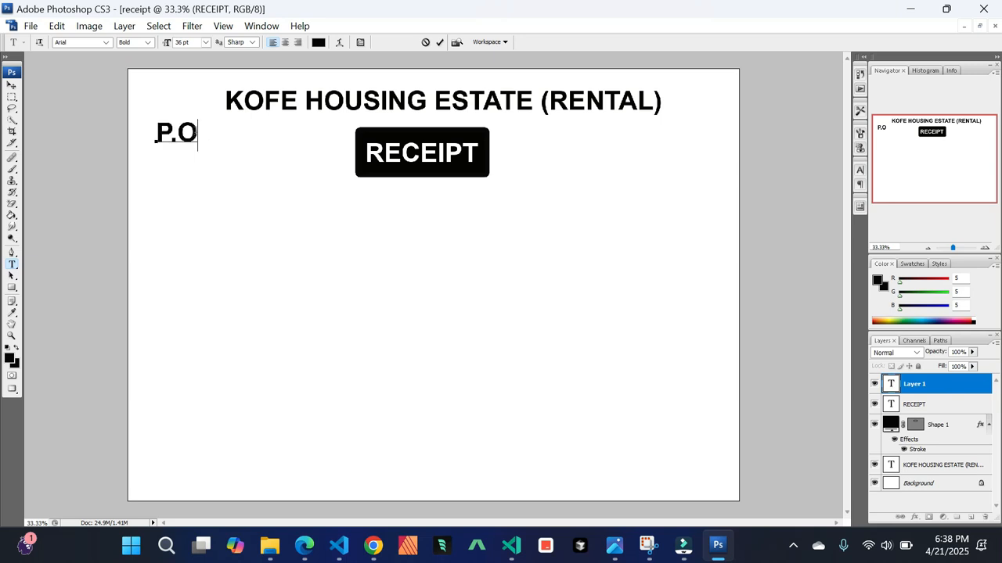
{"action": "key", "text": "BackSpace"}
{"action": "key", "text": "BackSpace"}
{"action": "type", "text": "Tel:"}
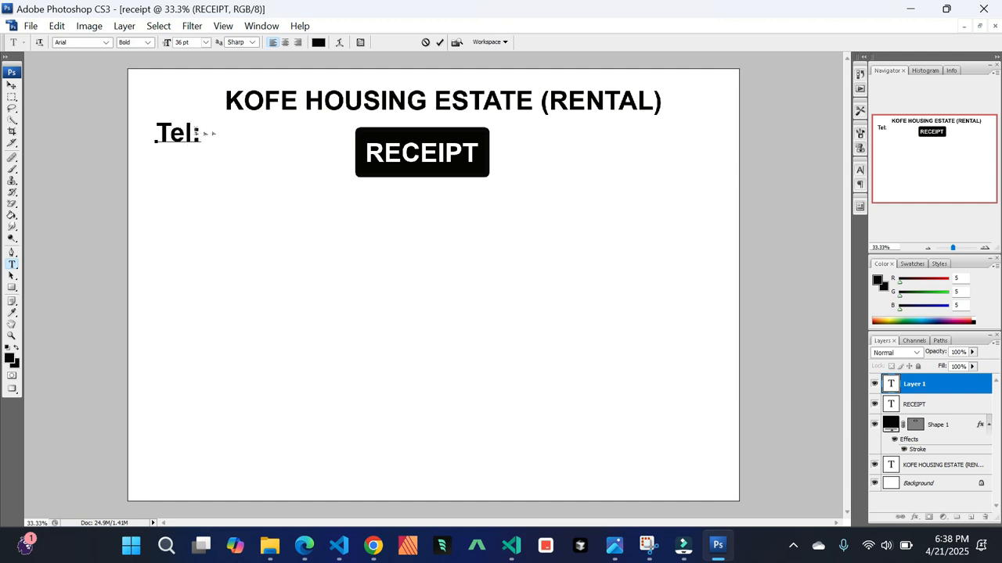
Select the Tel: text and set its font size to 18 pt
{"action": "left_click_drag", "start_coordinate": [200, 132], "coordinate": [152, 133]}
{"action": "left_click", "coordinate": [207, 44]}
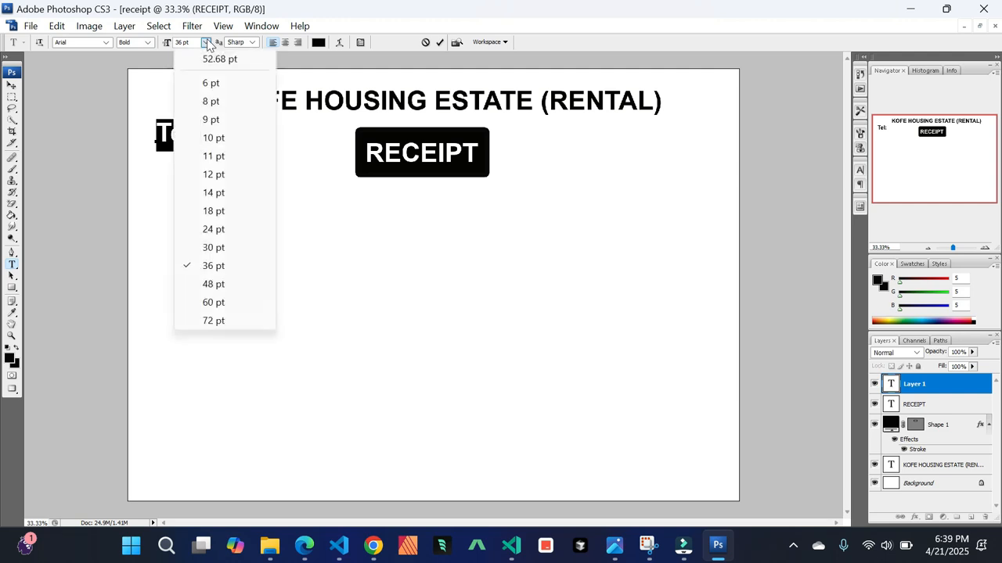
{"action": "left_click", "coordinate": [213, 174]}
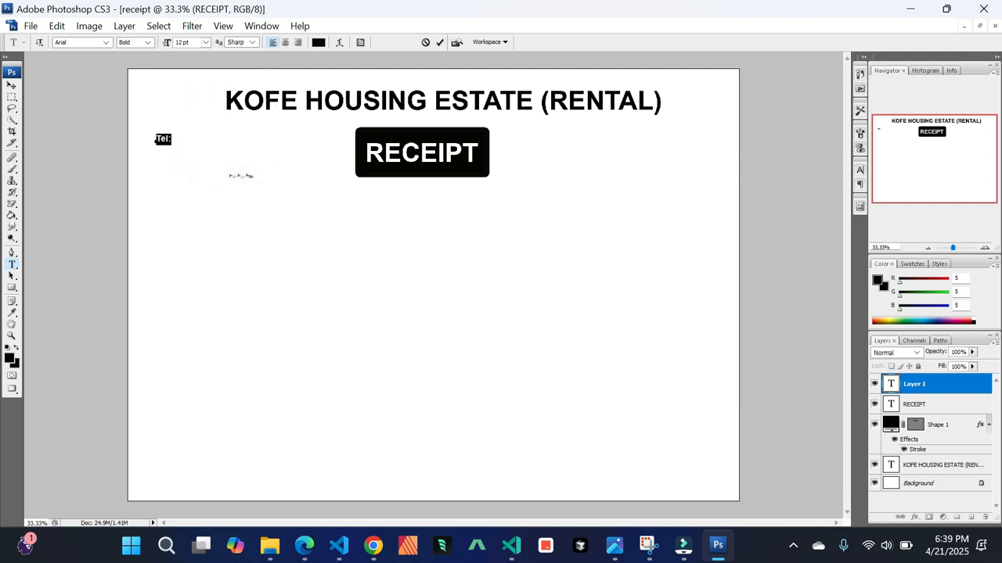
{"action": "left_click", "coordinate": [206, 43]}
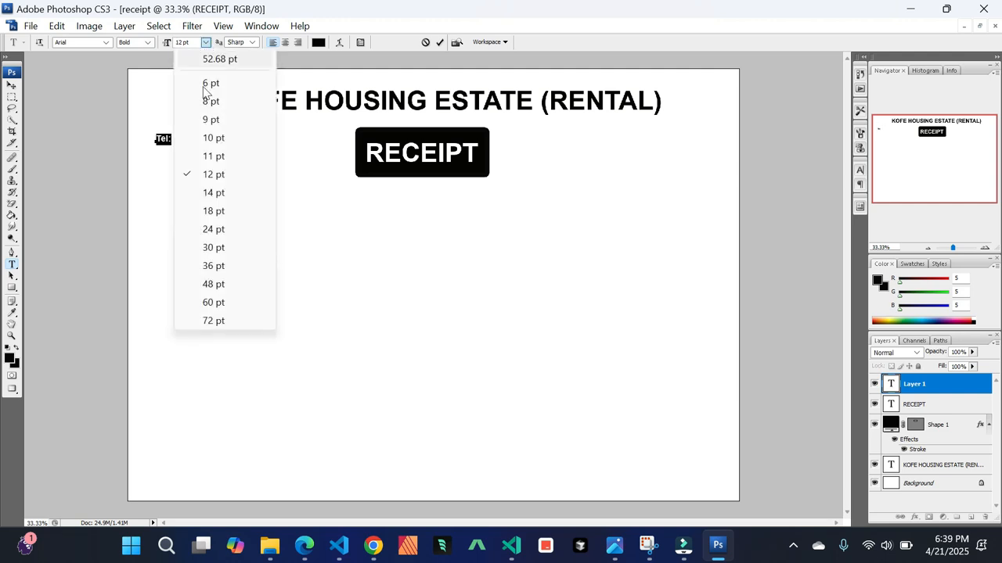
{"action": "left_click", "coordinate": [220, 211]}
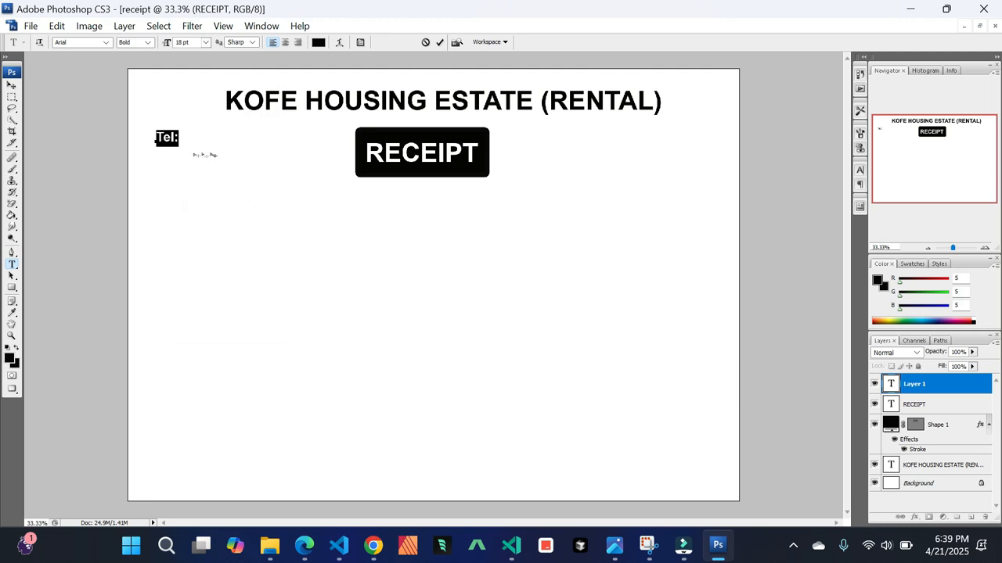
Type the contact phone number after Tel:, followed by a second phone number on the next line
{"action": "left_click", "coordinate": [180, 137]}
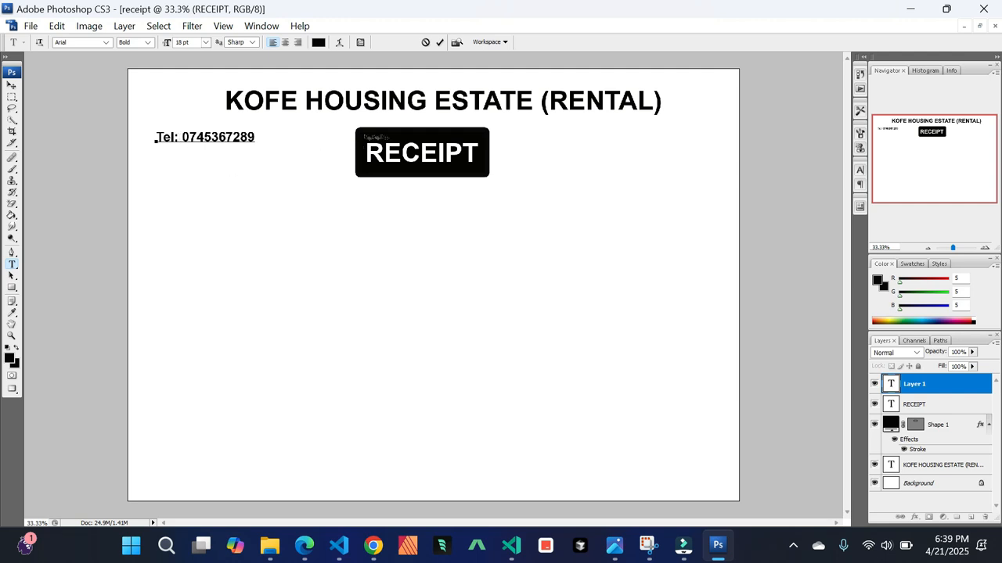
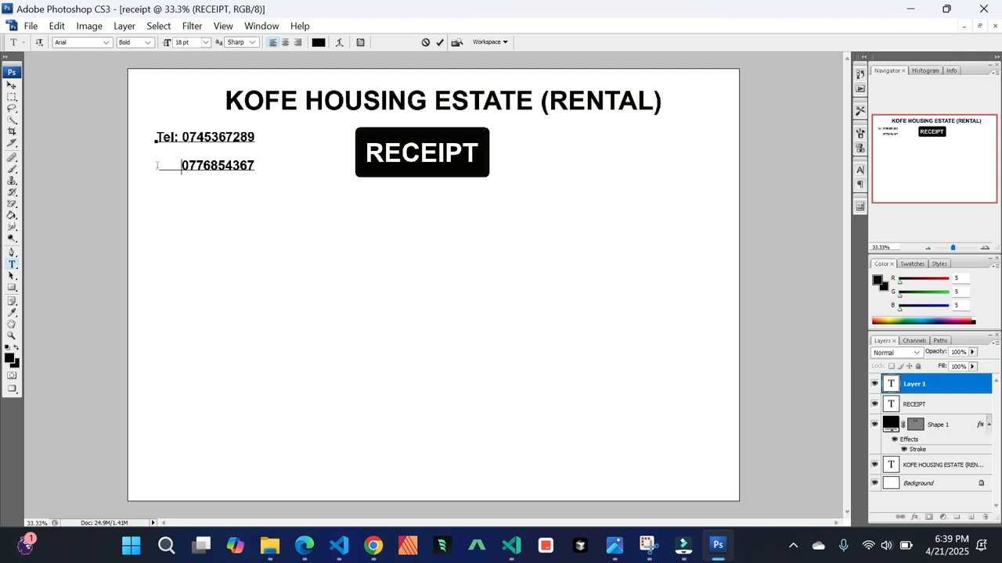
Adjust the indentation of the second phone number line and commit the text
{"action": "key", "text": "BackSpace"}
{"action": "key", "text": "BackSpace"}
{"action": "key", "text": "BackSpace"}
{"action": "key", "text": "BackSpace"}
{"action": "key", "text": "BackSpace"}
{"action": "key", "text": "BackSpace"}
{"action": "key", "text": "BackSpace"}
{"action": "key", "text": "BackSpace"}
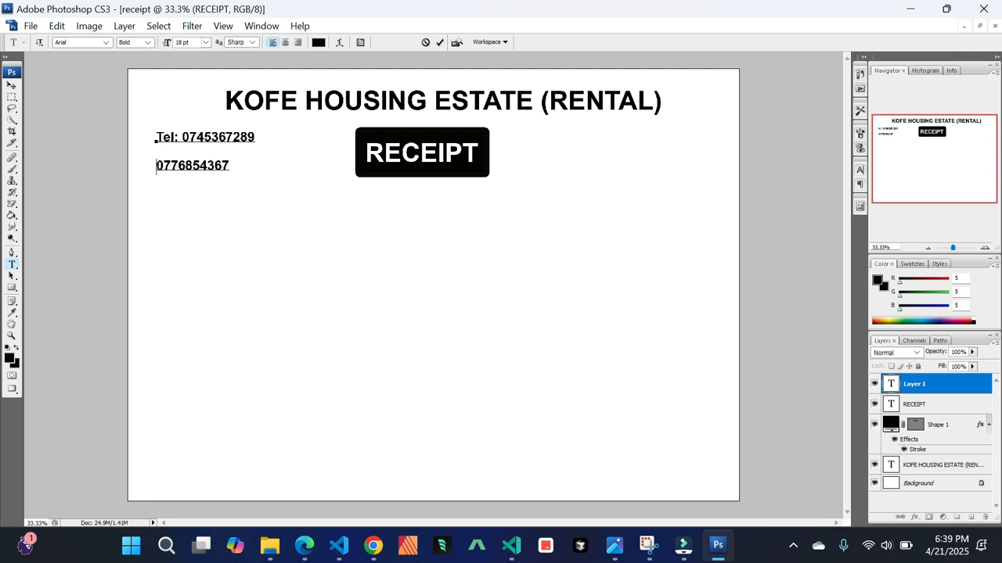
{"action": "key", "text": "Return"}
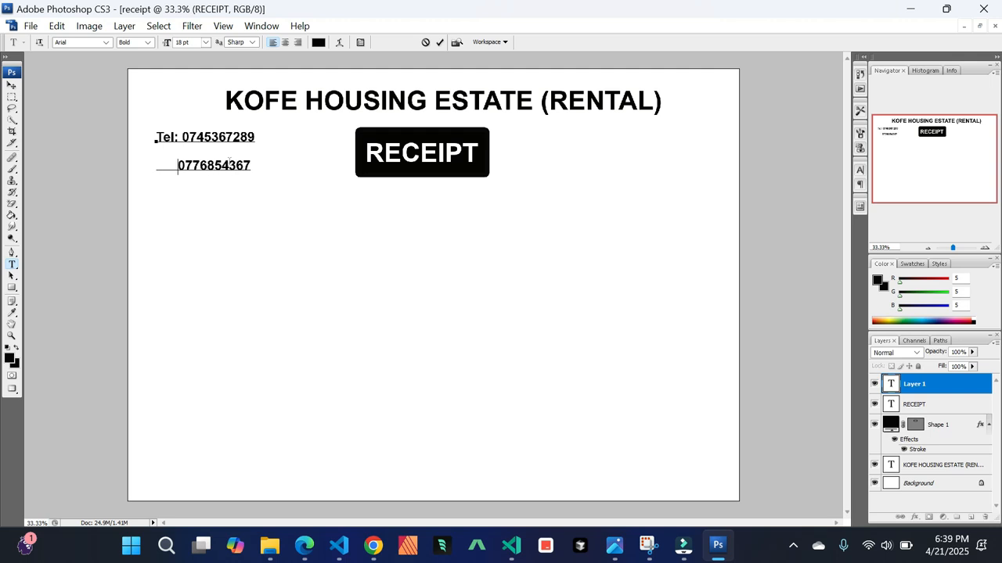
{"action": "left_click", "coordinate": [11, 86]}
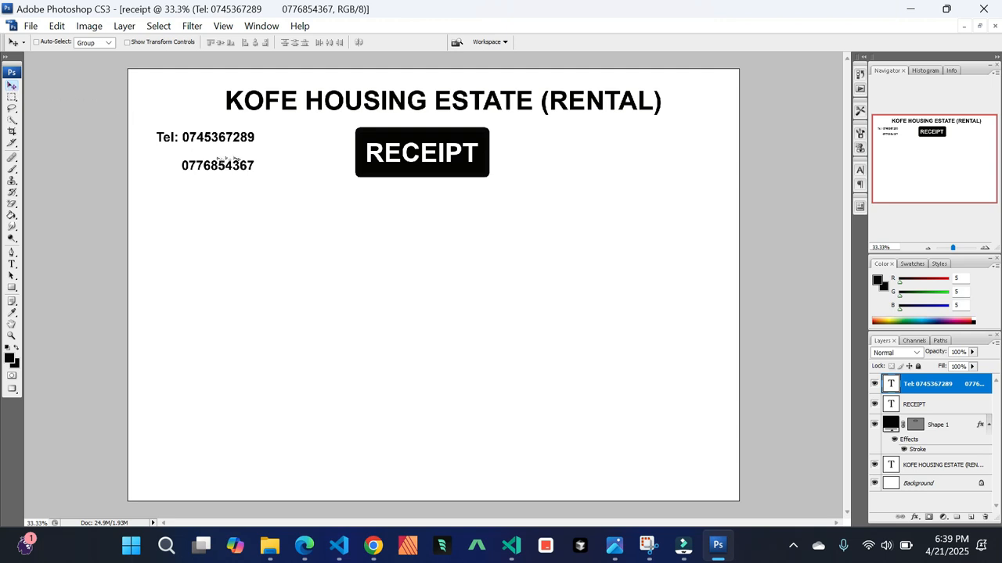
{"action": "mouse_move", "coordinate": [227, 168]}
{"action": "left_mouse_down"}
{"action": "mouse_move", "coordinate": [230, 158]}
{"action": "mouse_move", "coordinate": [227, 169]}
{"action": "left_mouse_up"}
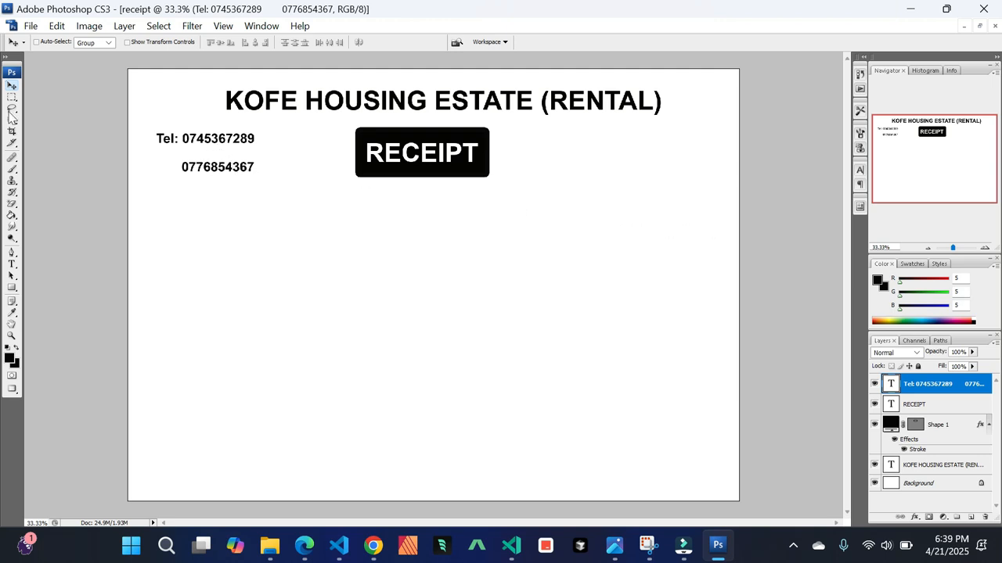
Edit the text again to delete the second phone number line, then commit it
{"action": "left_click", "coordinate": [12, 265]}
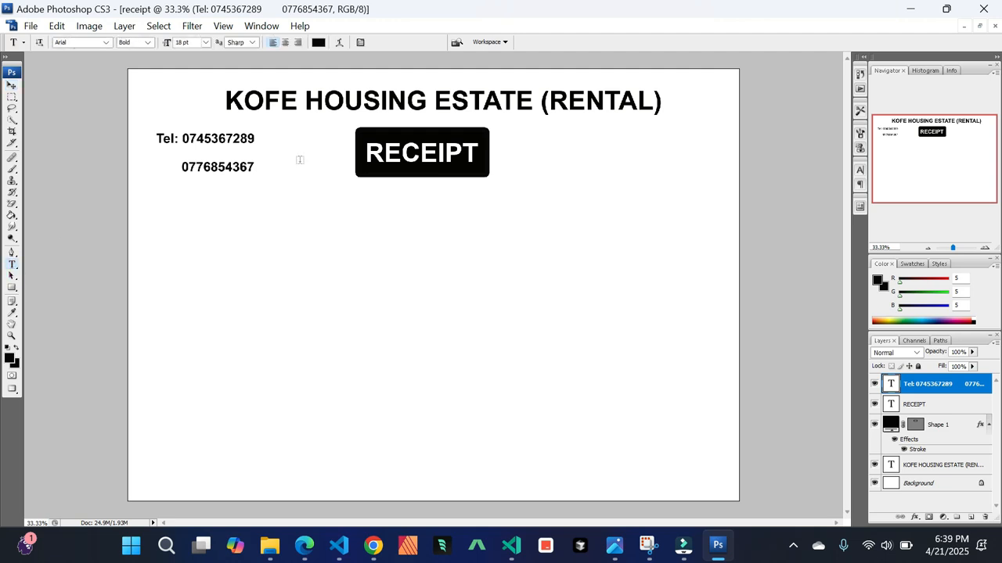
{"action": "left_click", "coordinate": [224, 165]}
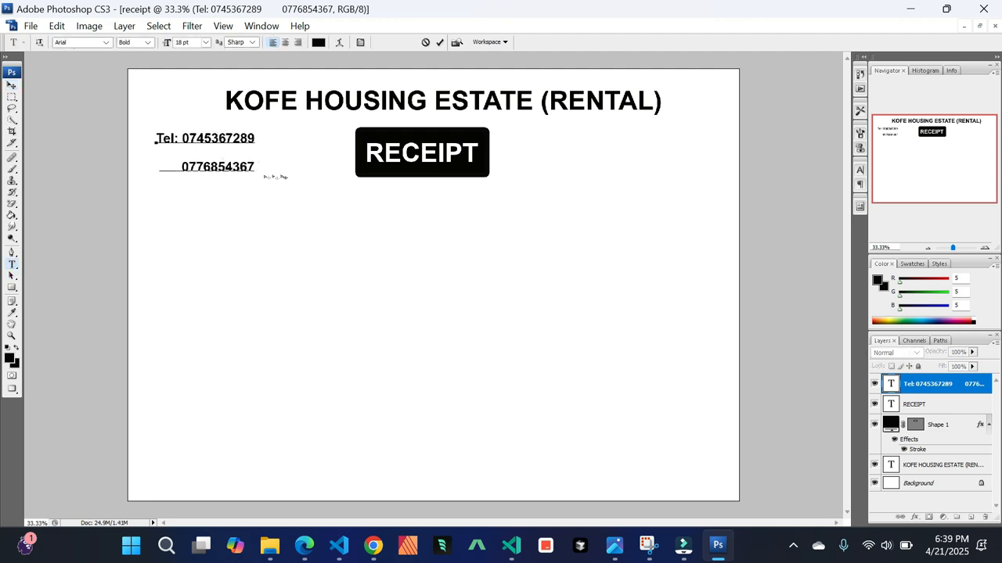
{"action": "double_click", "coordinate": [226, 167]}
{"action": "key", "text": "BackSpace"}
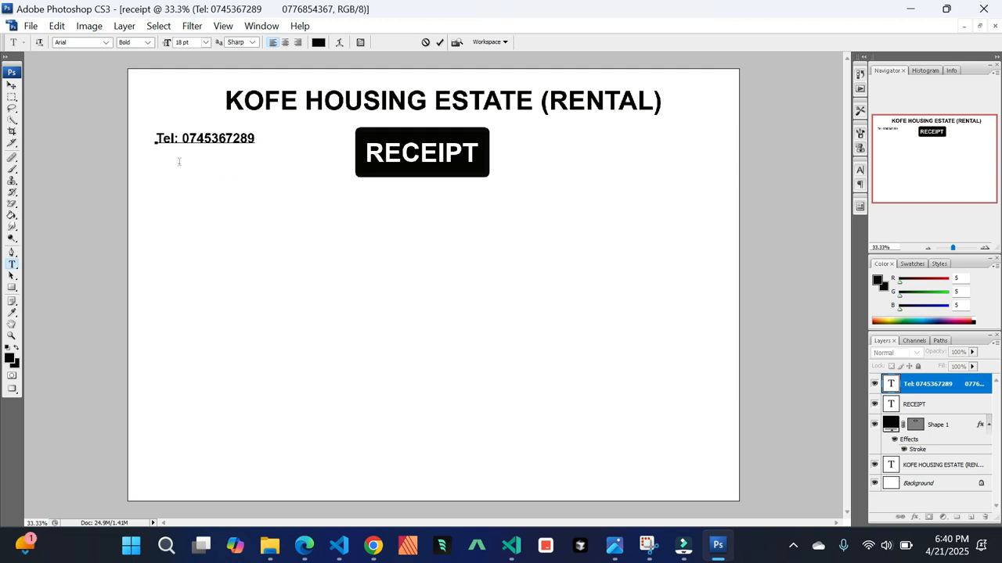
{"action": "left_click", "coordinate": [10, 86]}
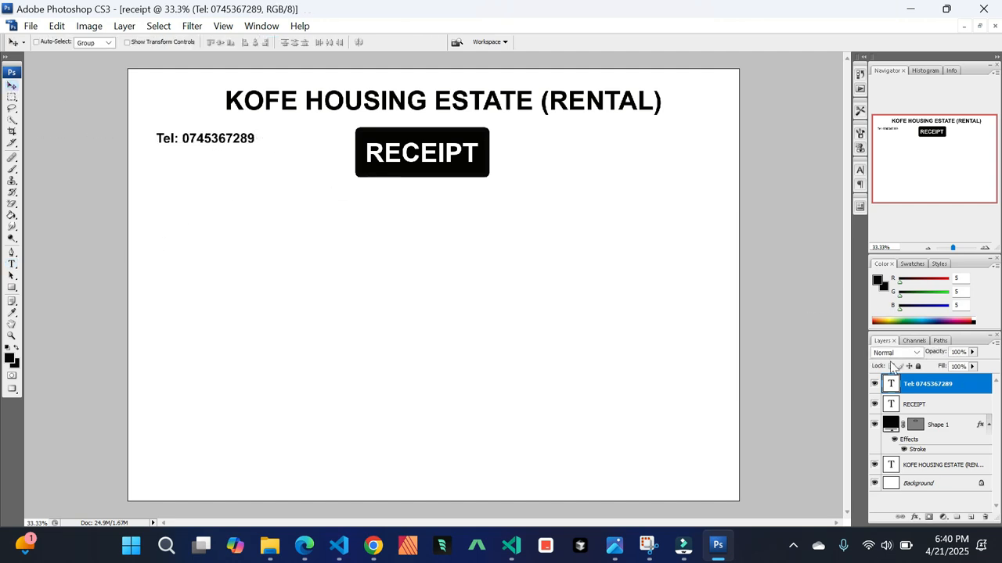
Duplicate the Tel: text layer and move the copy just below the original line
{"action": "left_click_drag", "start_coordinate": [973, 389], "coordinate": [970, 517]}
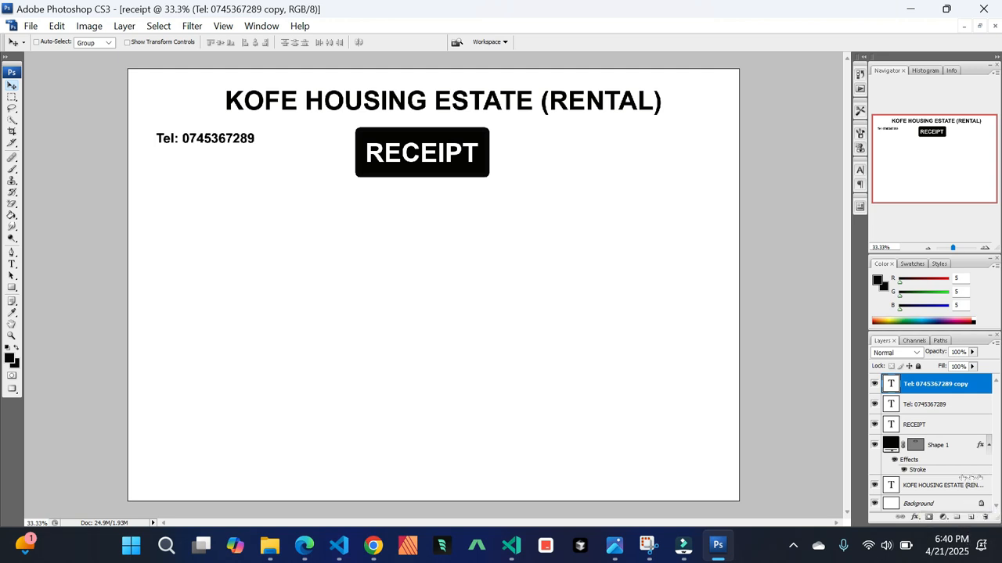
{"action": "mouse_move", "coordinate": [211, 141]}
{"action": "left_mouse_down"}
{"action": "mouse_move", "coordinate": [212, 159]}
{"action": "mouse_move", "coordinate": [219, 152]}
{"action": "left_mouse_up"}
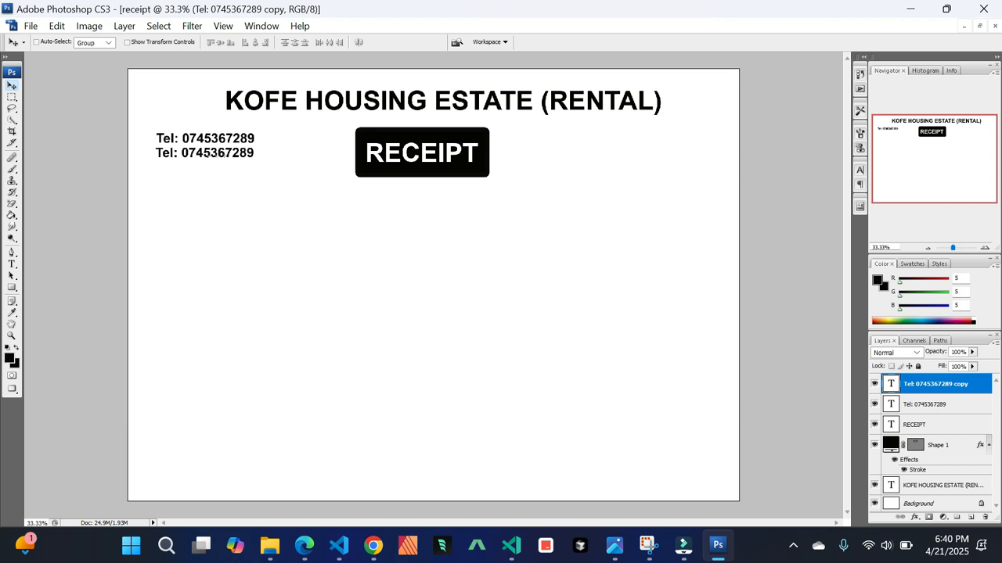
Edit the copied phone line to delete its Tel: prefix, leaving the second number indented under the first, and commit
{"action": "left_click", "coordinate": [11, 264]}
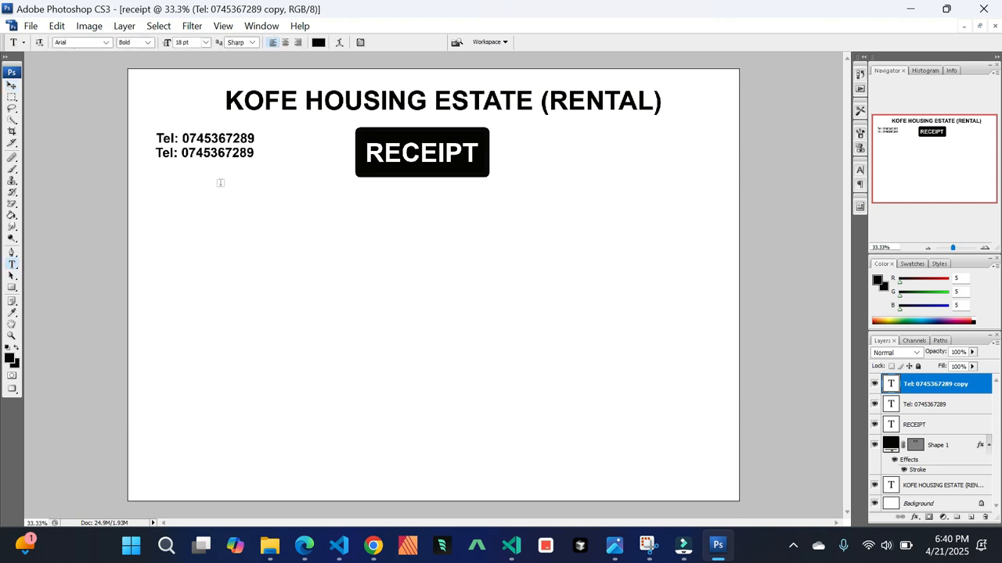
{"action": "left_click", "coordinate": [235, 154]}
{"action": "key", "text": "ctrl+a"}
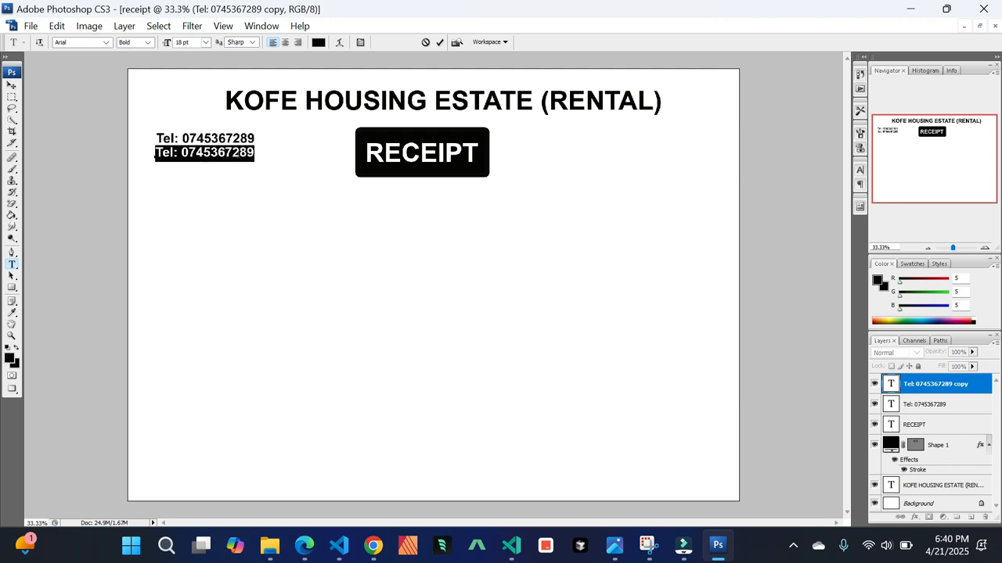
{"action": "left_click", "coordinate": [238, 154]}
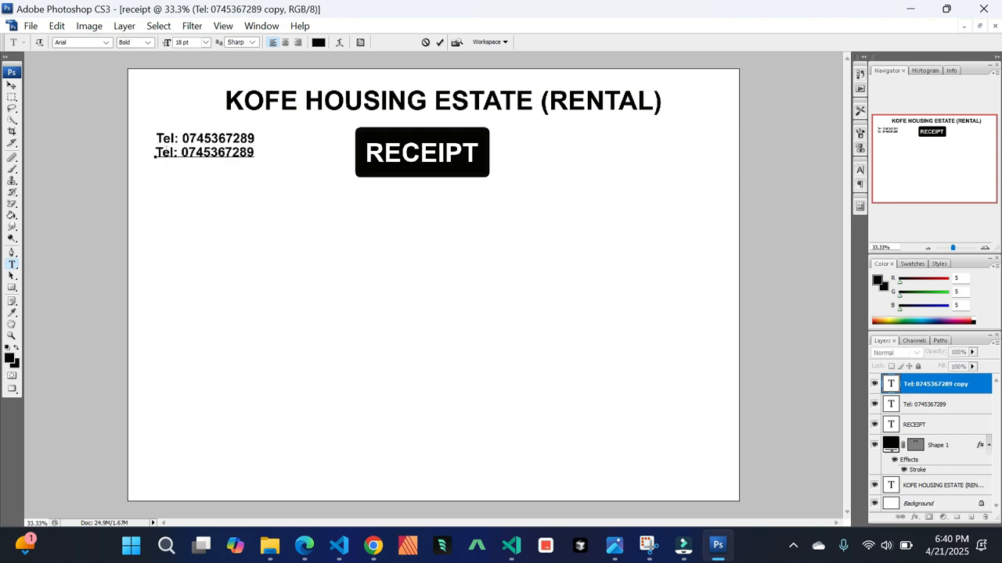
{"action": "left_click", "coordinate": [184, 154]}
{"action": "key", "text": "BackSpace"}
{"action": "key", "text": "BackSpace"}
{"action": "key", "text": "BackSpace"}
{"action": "key", "text": "BackSpace"}
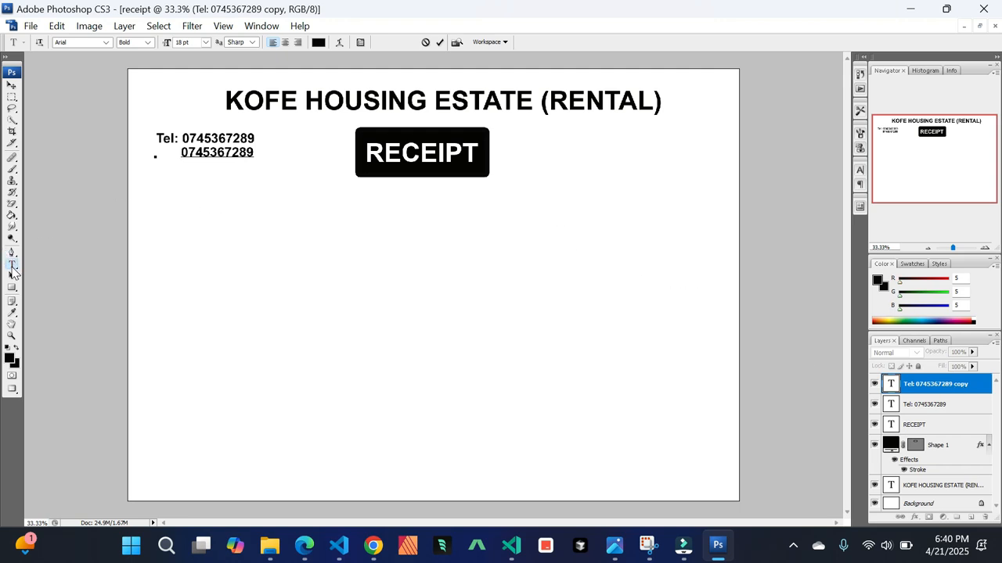
{"action": "left_click", "coordinate": [12, 85]}
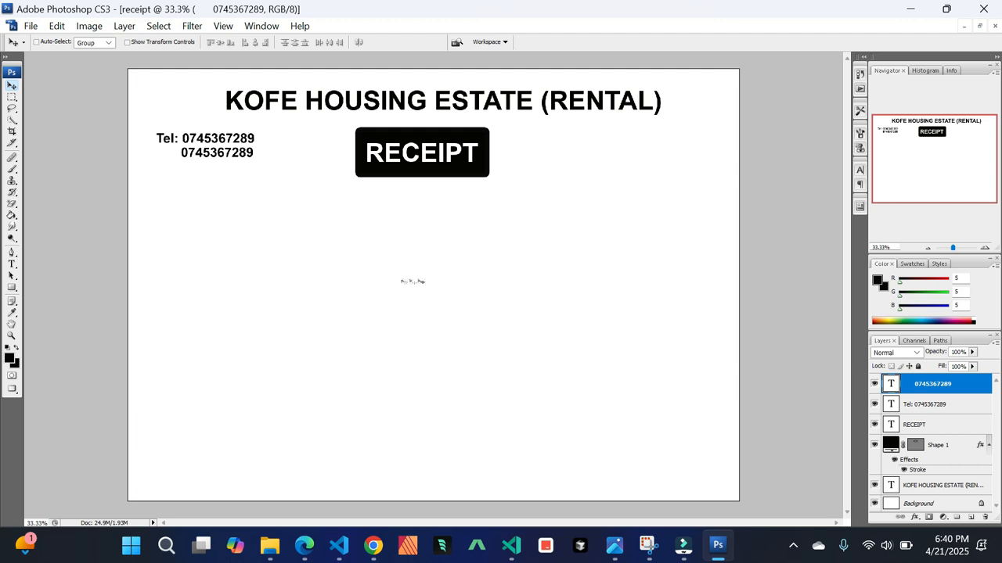
Duplicate the second number line below the phone lines, change its text to No:, and align it under Tel:
{"action": "left_click_drag", "start_coordinate": [970, 386], "coordinate": [970, 518]}
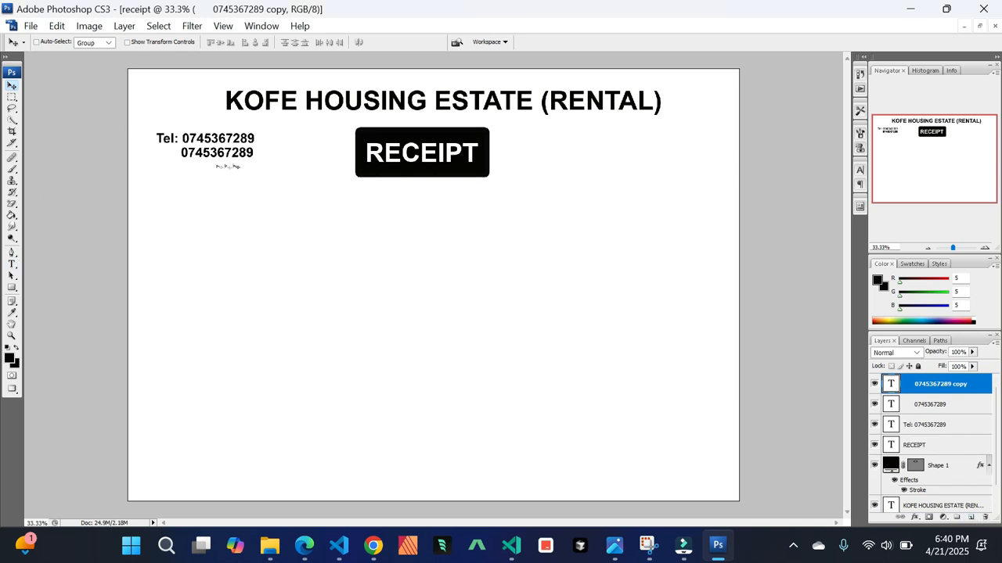
{"action": "left_click_drag", "start_coordinate": [227, 153], "coordinate": [198, 178]}
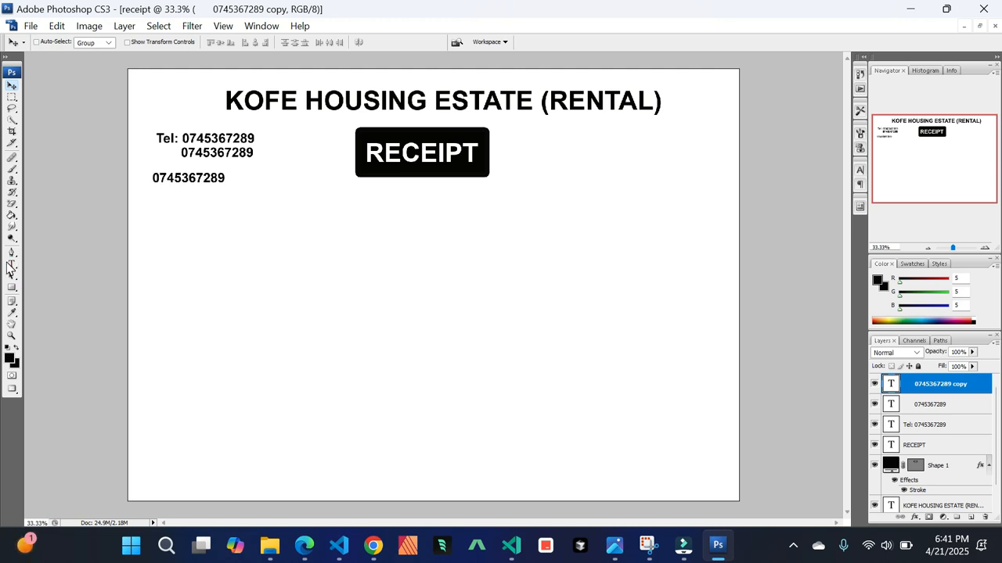
{"action": "left_click", "coordinate": [10, 265]}
{"action": "left_click", "coordinate": [203, 178]}
{"action": "key", "text": "ctrl+a"}
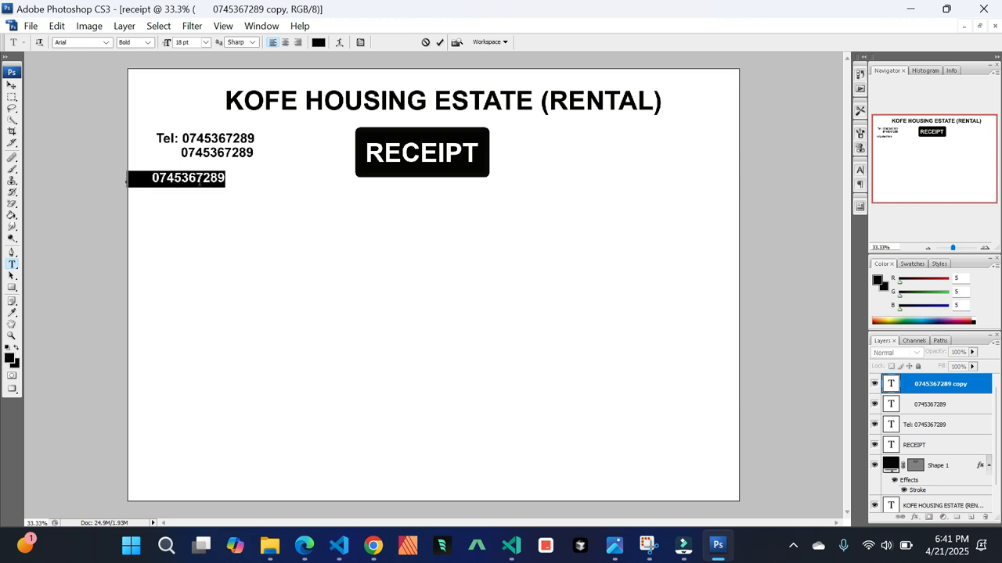
{"action": "type", "text": "No:"}
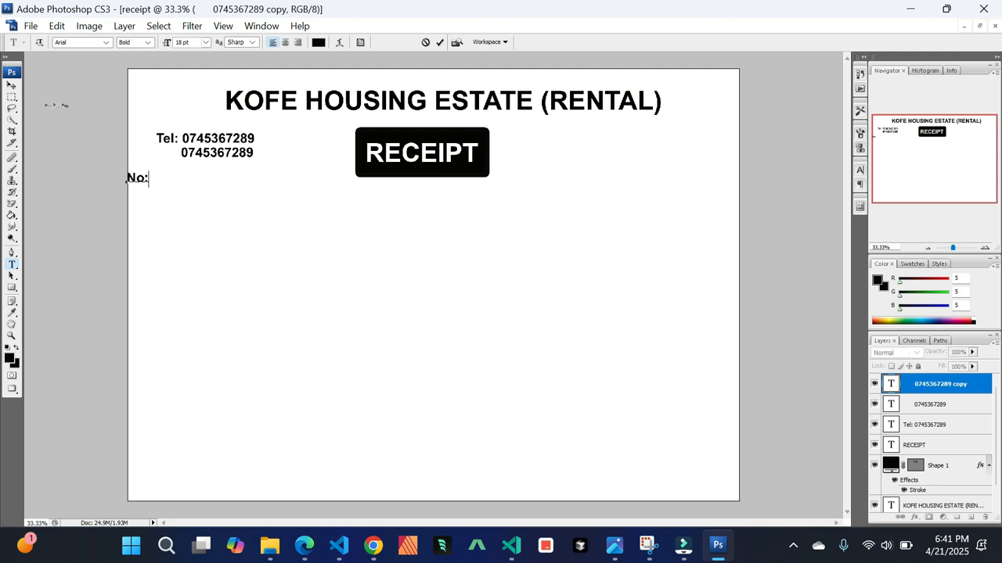
{"action": "left_click", "coordinate": [12, 84]}
{"action": "left_click_drag", "start_coordinate": [151, 183], "coordinate": [180, 182]}
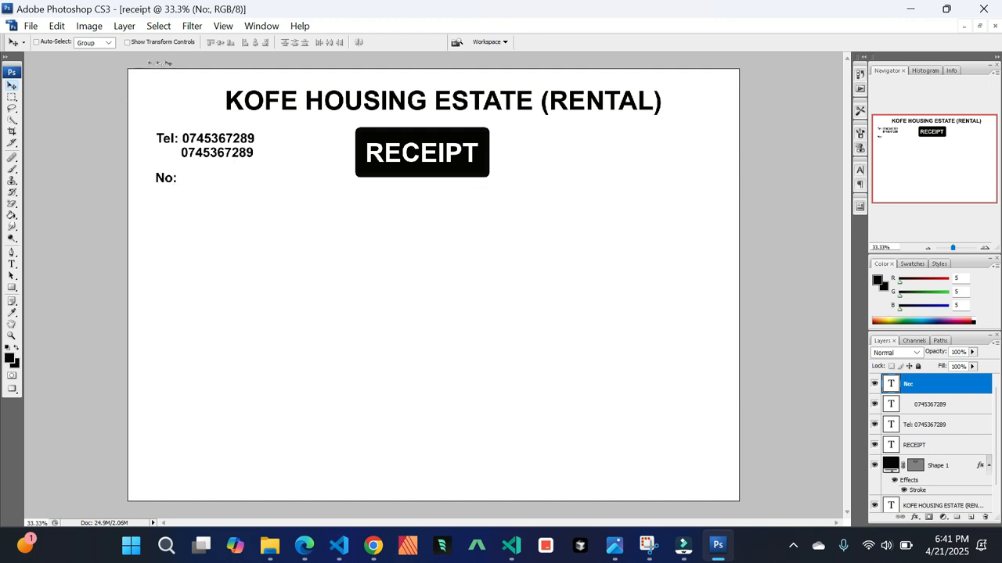
Add a new text entry 357 just right of the No: label
{"action": "left_click", "coordinate": [12, 264]}
{"action": "left_click", "coordinate": [190, 178]}
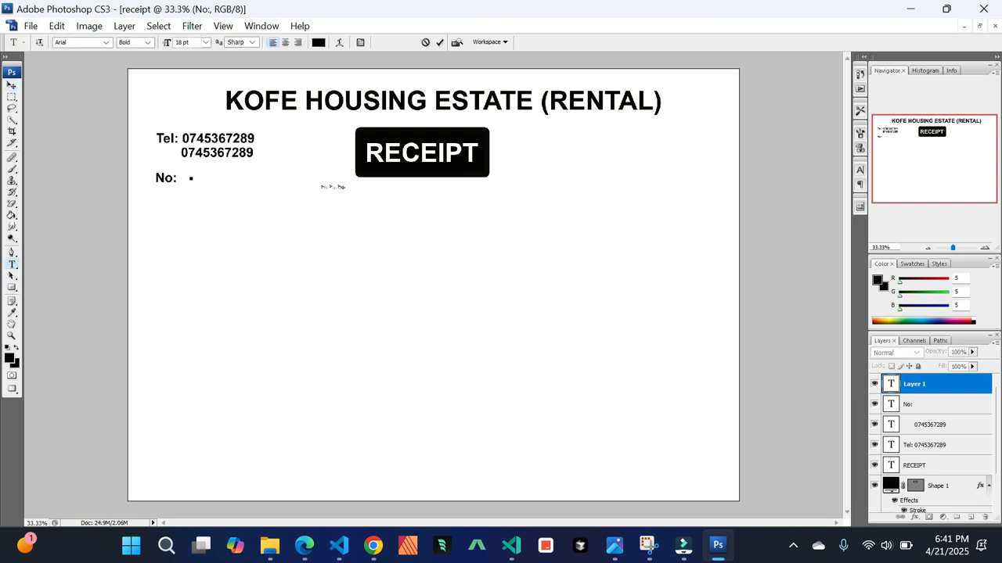
{"action": "type", "text": "357"}
Format the 357 number red (fa0202) at 48 pt and lower it slightly beside the No: label
{"action": "key", "text": "ctrl+a"}
{"action": "left_click", "coordinate": [876, 281]}
{"action": "left_click_drag", "start_coordinate": [712, 346], "coordinate": [708, 271]}
{"action": "left_click", "coordinate": [693, 269]}
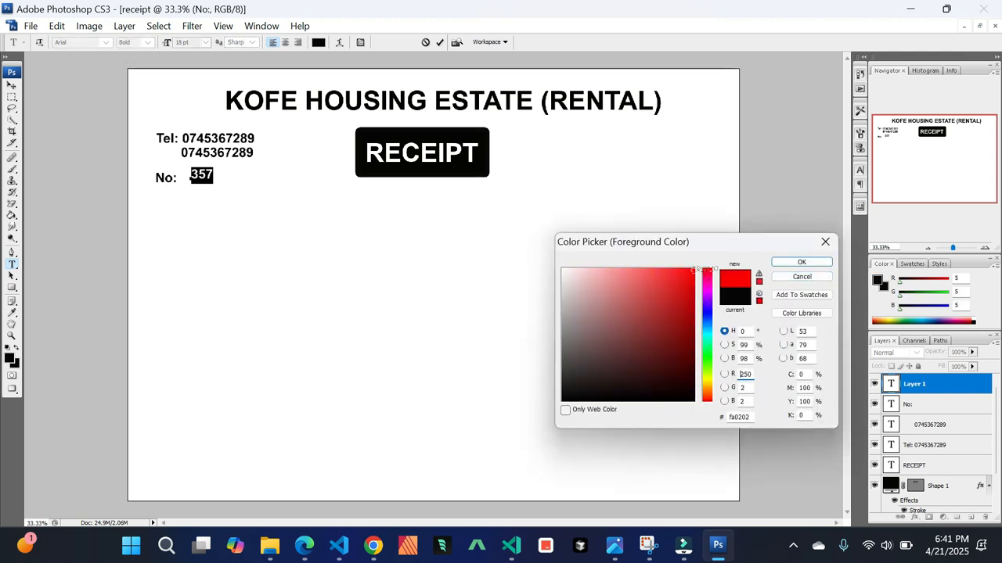
{"action": "left_click", "coordinate": [798, 268]}
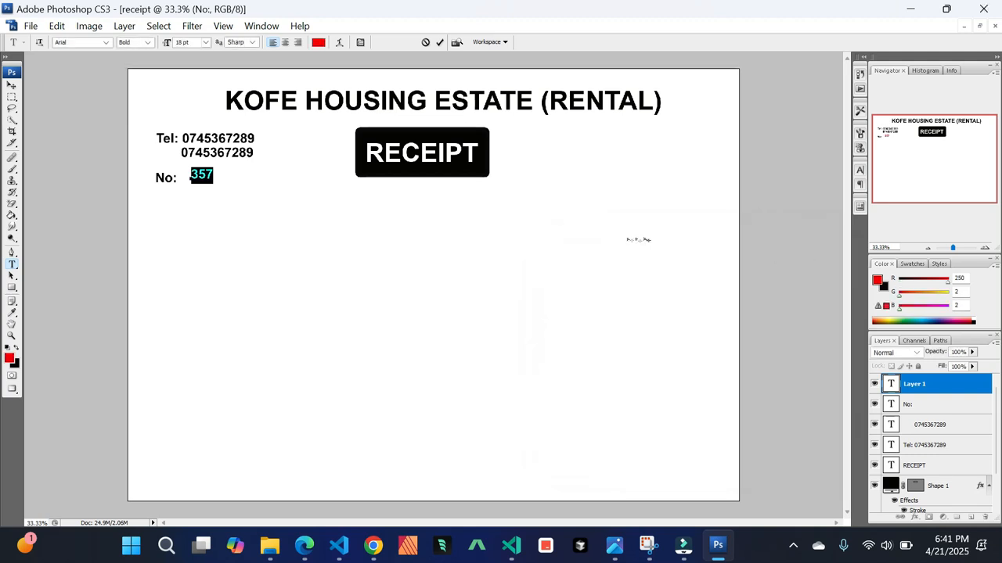
{"action": "left_click", "coordinate": [206, 43]}
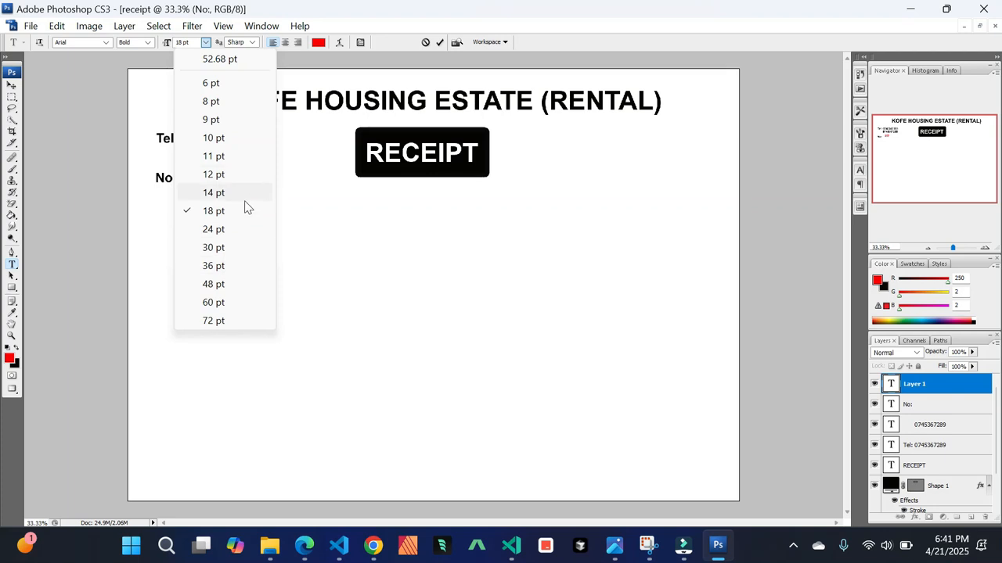
{"action": "left_click", "coordinate": [213, 284]}
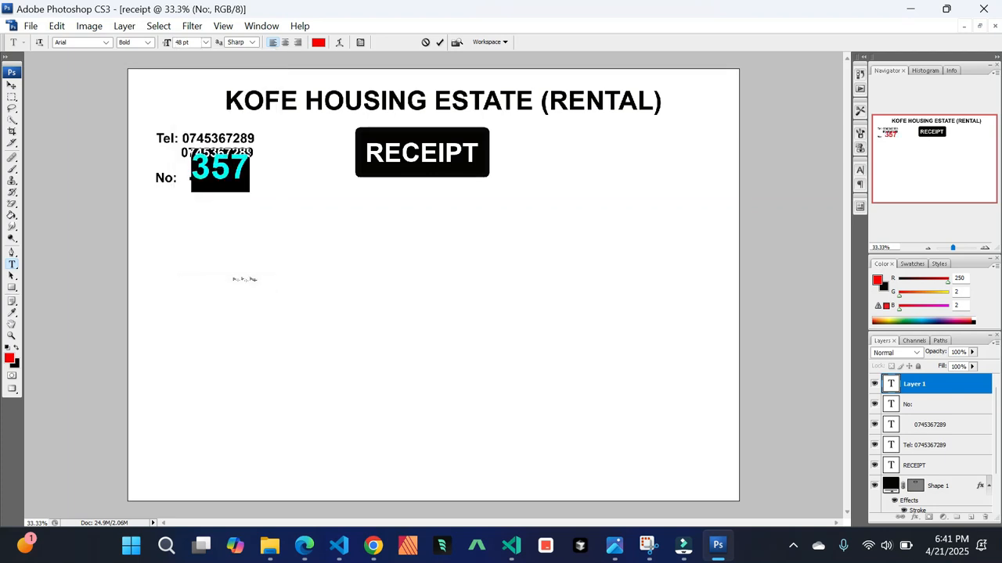
{"action": "left_click", "coordinate": [12, 86]}
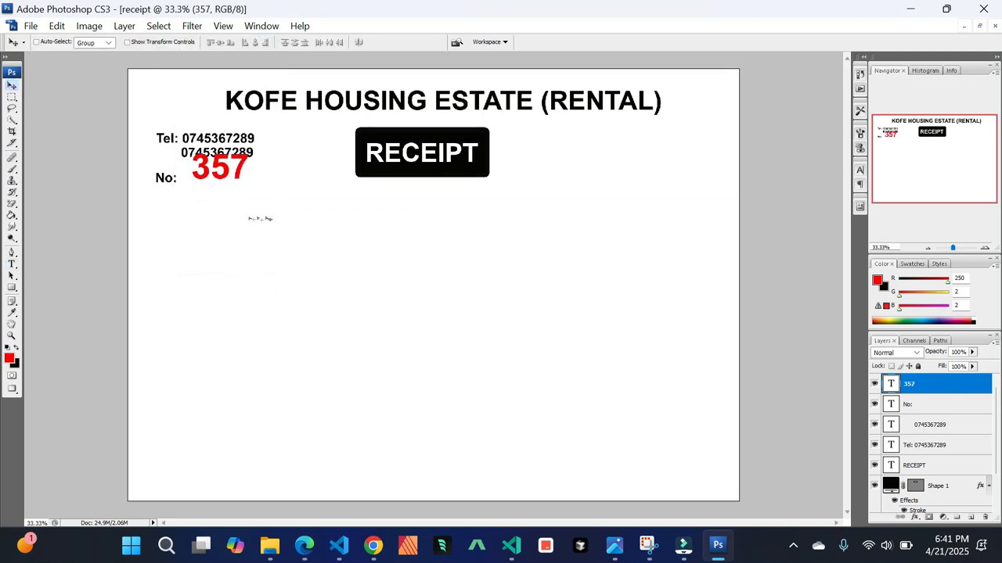
{"action": "left_click_drag", "start_coordinate": [235, 173], "coordinate": [238, 190]}
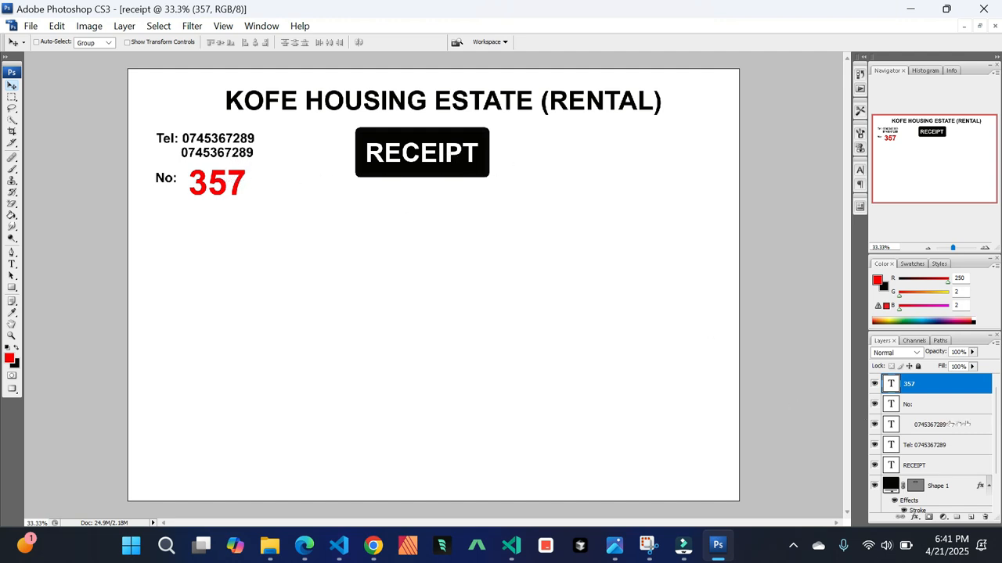
Select both phone number lines and move them up slightly
{"action": "left_click", "coordinate": [964, 424]}
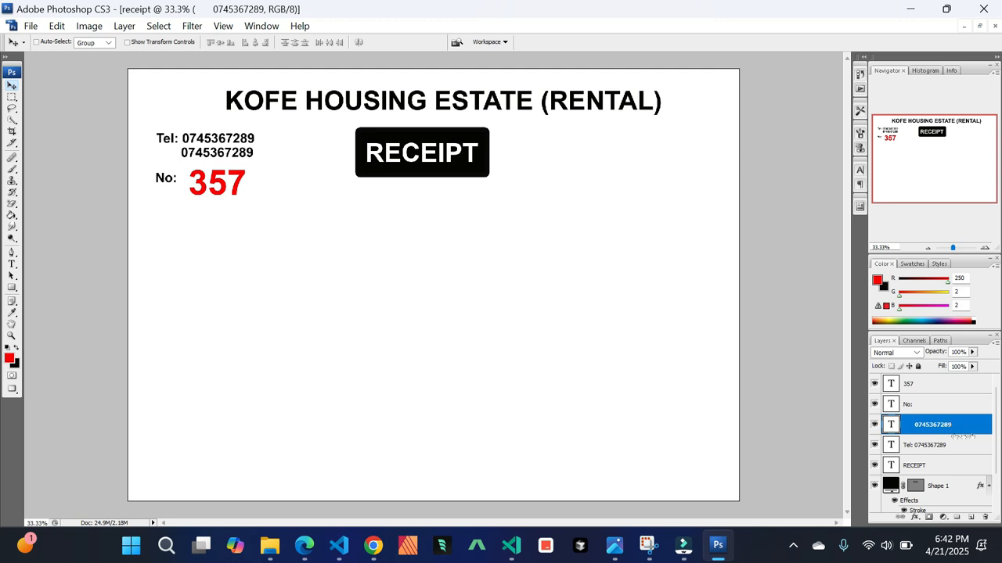
{"action": "left_click", "coordinate": [962, 444], "text": "shift"}
{"action": "left_click_drag", "start_coordinate": [213, 154], "coordinate": [211, 150]}
Scale the RECEIPT text and black bar together to about 139% with Free Transform, then shift them slightly right
{"action": "left_click", "coordinate": [947, 466]}
{"action": "left_click", "coordinate": [956, 492], "text": "shift"}
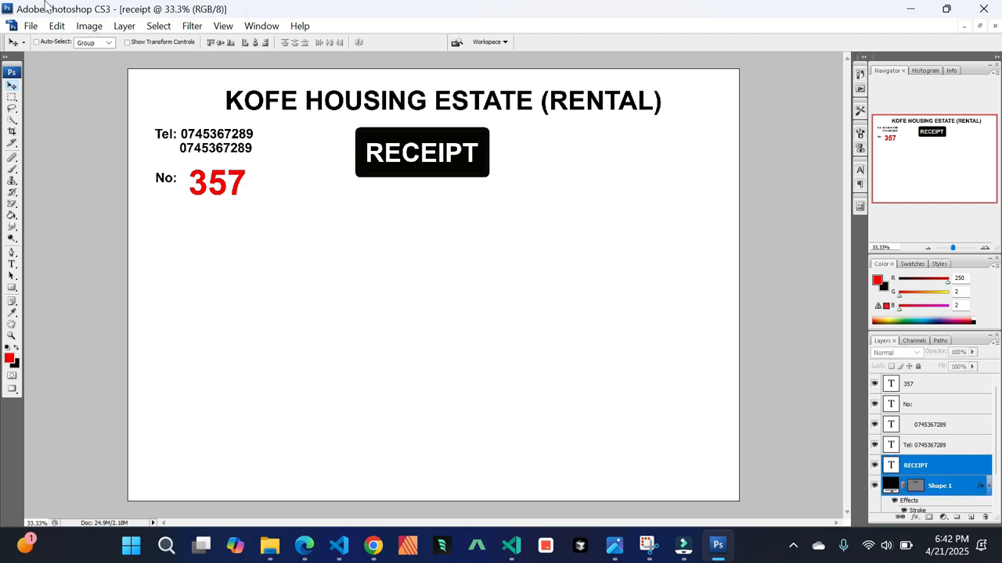
{"action": "left_click", "coordinate": [59, 26]}
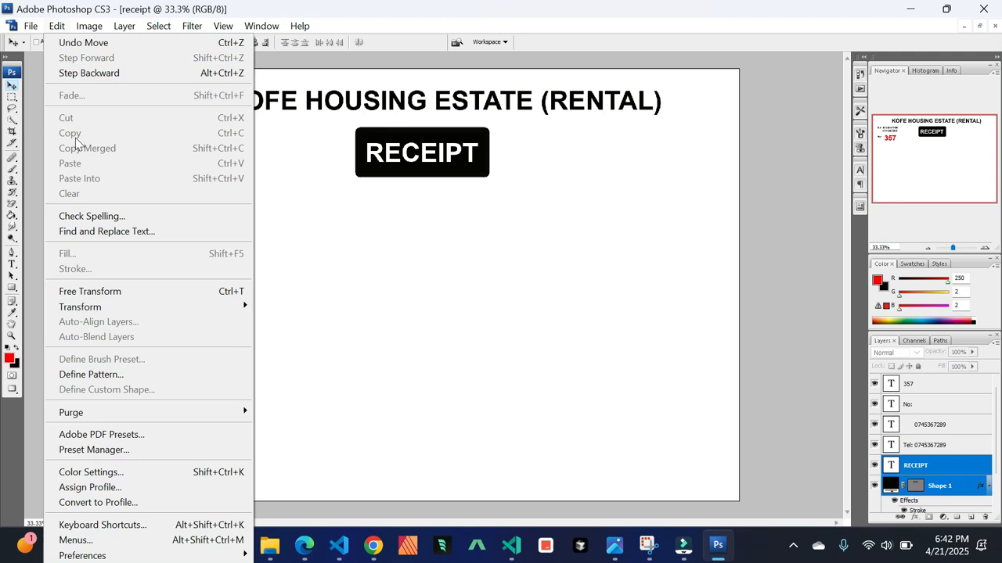
{"action": "left_click", "coordinate": [117, 292]}
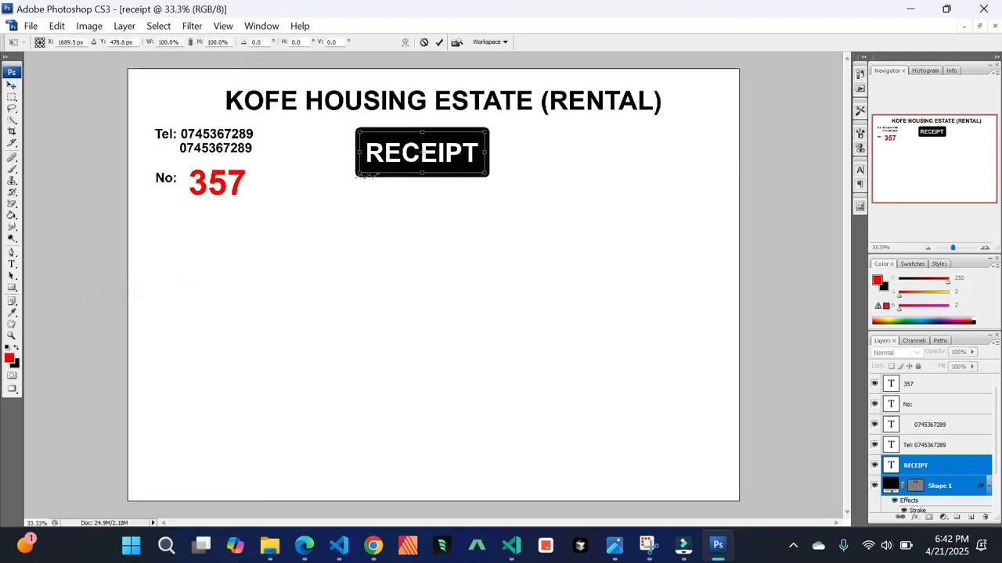
{"action": "left_click_drag", "start_coordinate": [358, 174], "coordinate": [319, 207]}
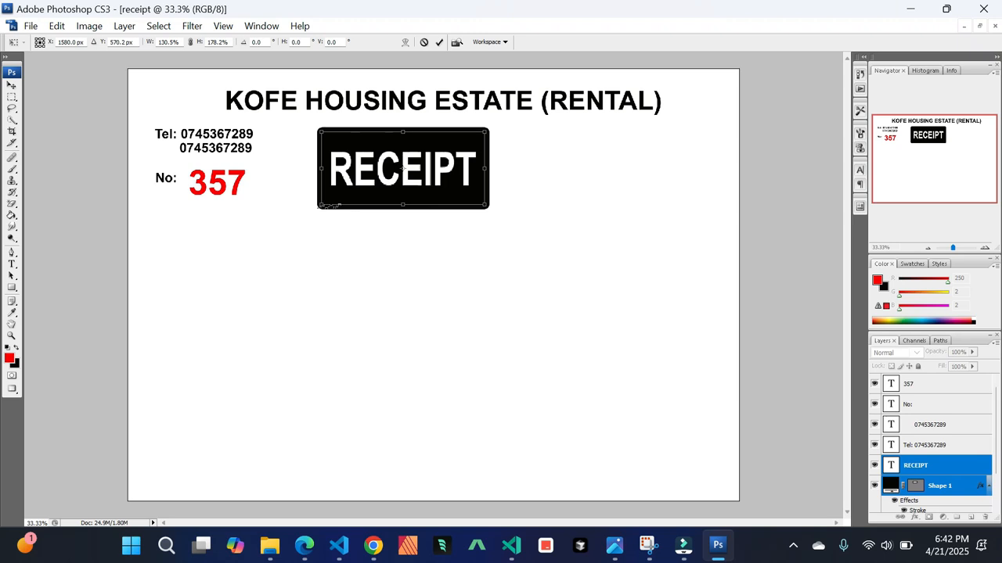
{"action": "key", "text": "ctrl+z"}
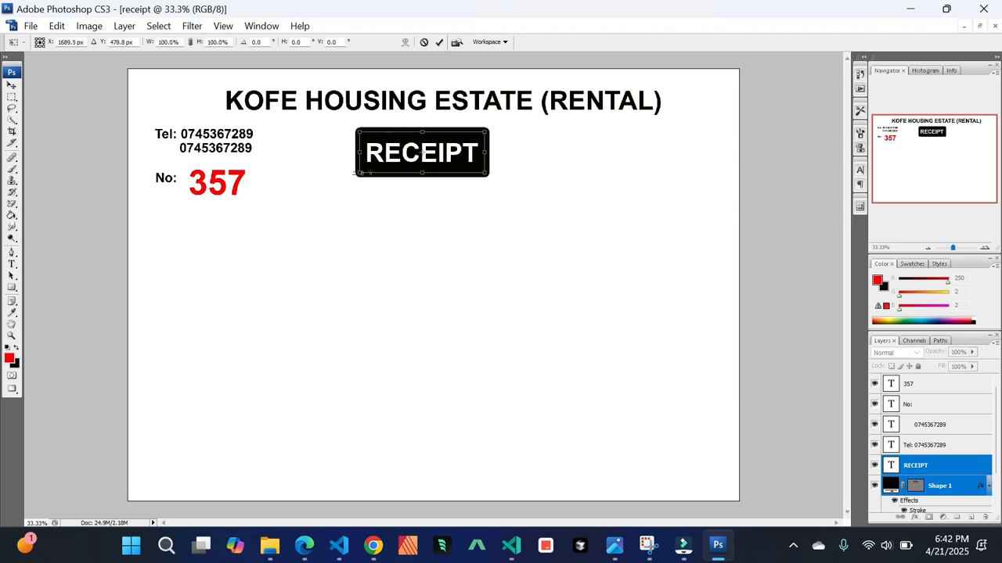
{"action": "left_click_drag", "start_coordinate": [358, 174], "coordinate": [313, 207]}
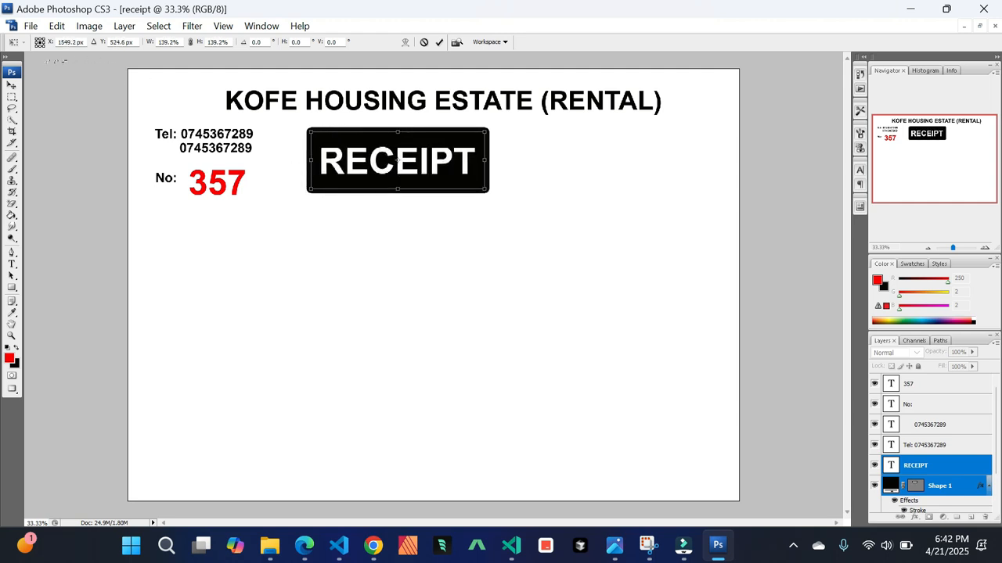
{"action": "left_click", "coordinate": [13, 85]}
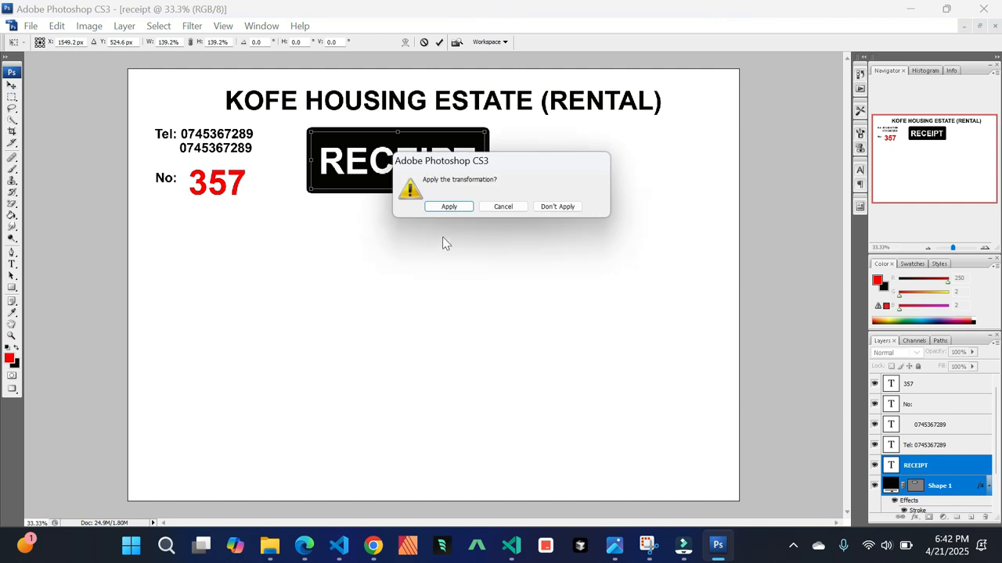
{"action": "left_click", "coordinate": [449, 206]}
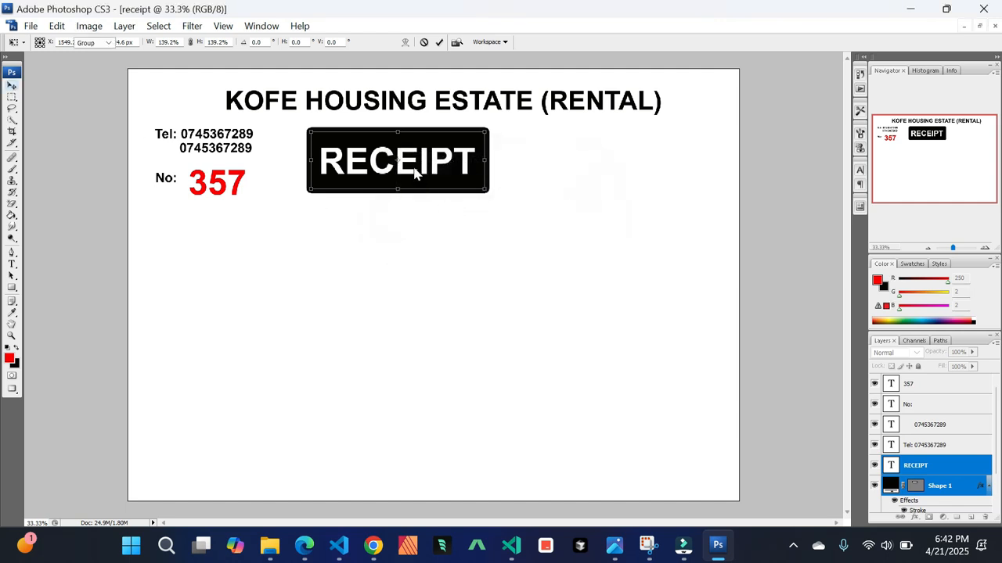
{"action": "mouse_move", "coordinate": [415, 165]}
{"action": "left_mouse_down"}
{"action": "mouse_move", "coordinate": [445, 170]}
{"action": "mouse_move", "coordinate": [429, 164]}
{"action": "left_mouse_up"}
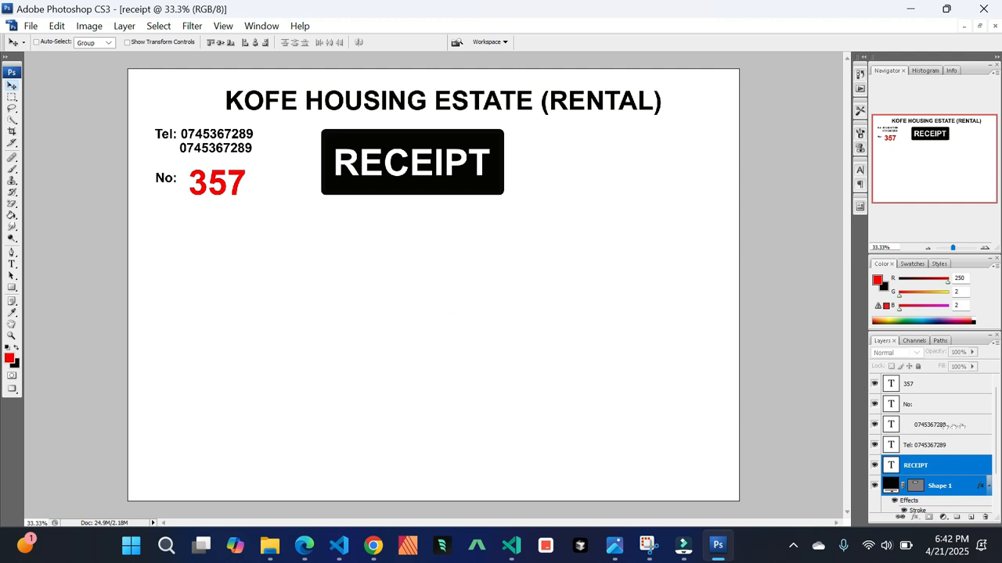
Duplicate the No: label layer and move the copy to the right of the RECEIPT bar
{"action": "left_click", "coordinate": [939, 444]}
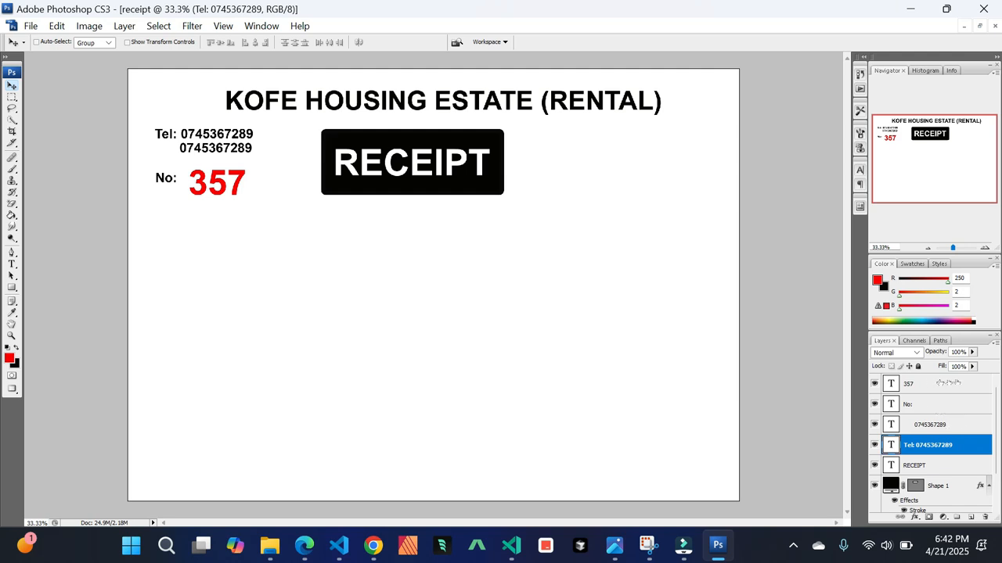
{"action": "left_click", "coordinate": [955, 406]}
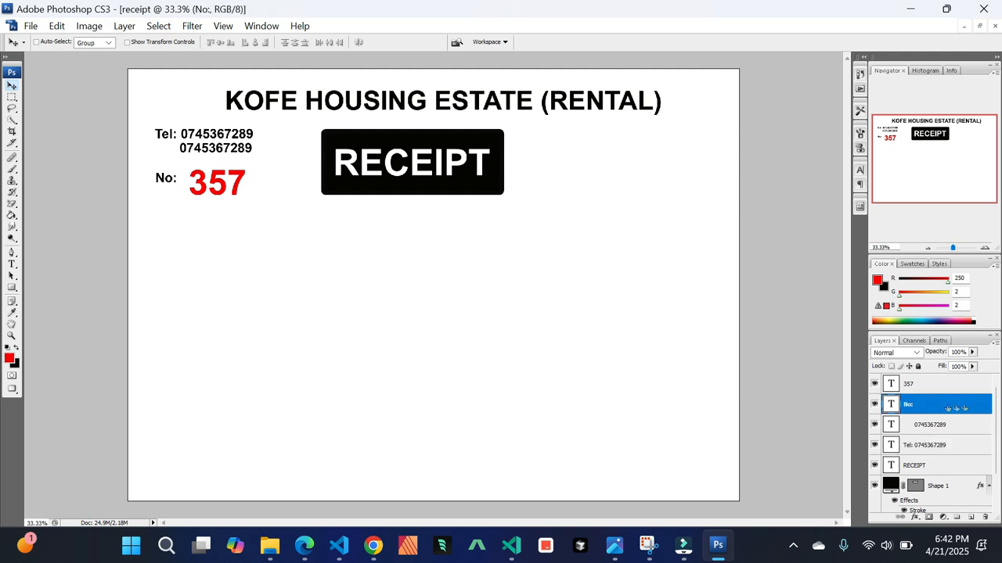
{"action": "left_click_drag", "start_coordinate": [957, 408], "coordinate": [971, 517]}
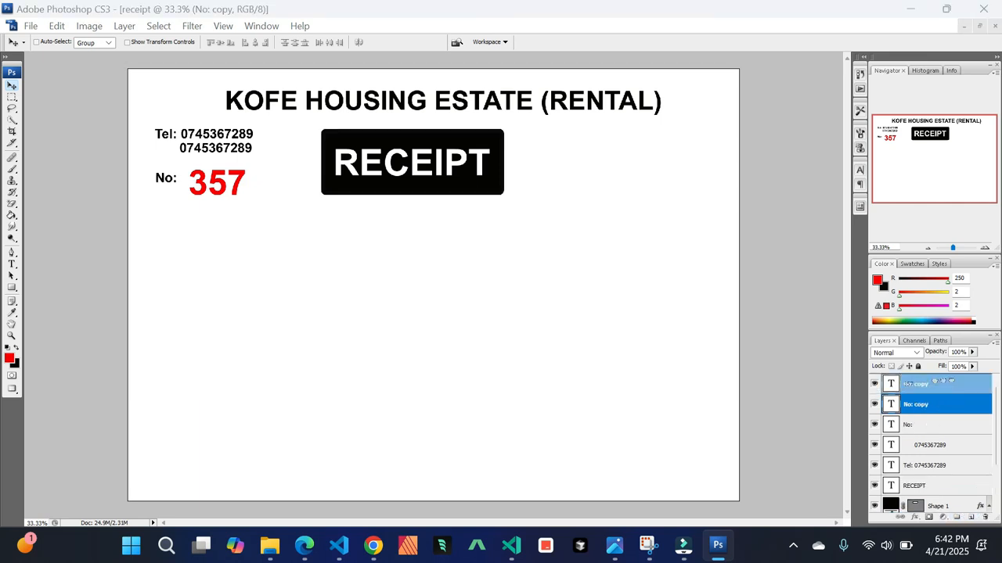
{"action": "left_click_drag", "start_coordinate": [172, 180], "coordinate": [546, 137]}
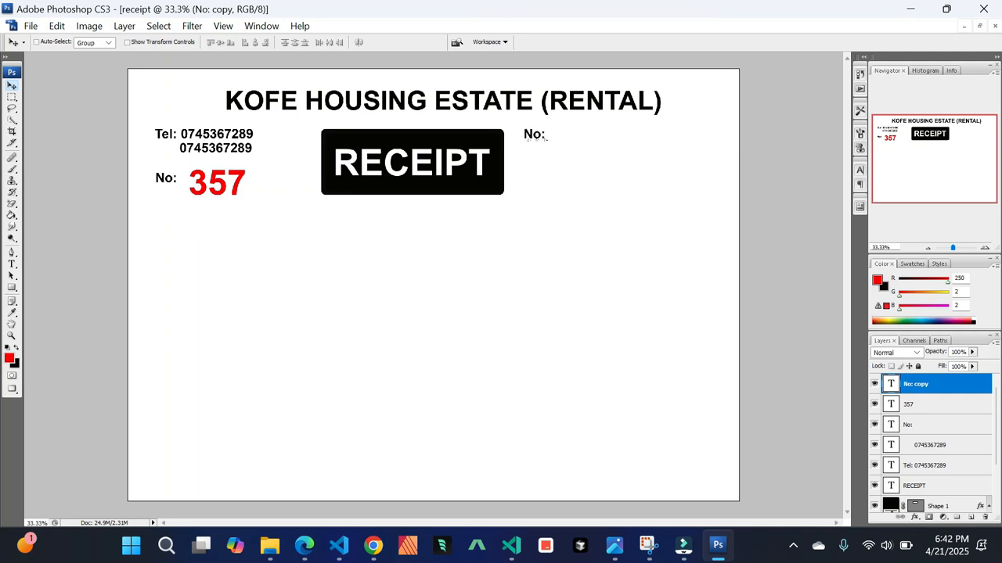
Replace the copied label's text with the estate's postal box address
{"action": "left_click", "coordinate": [11, 265]}
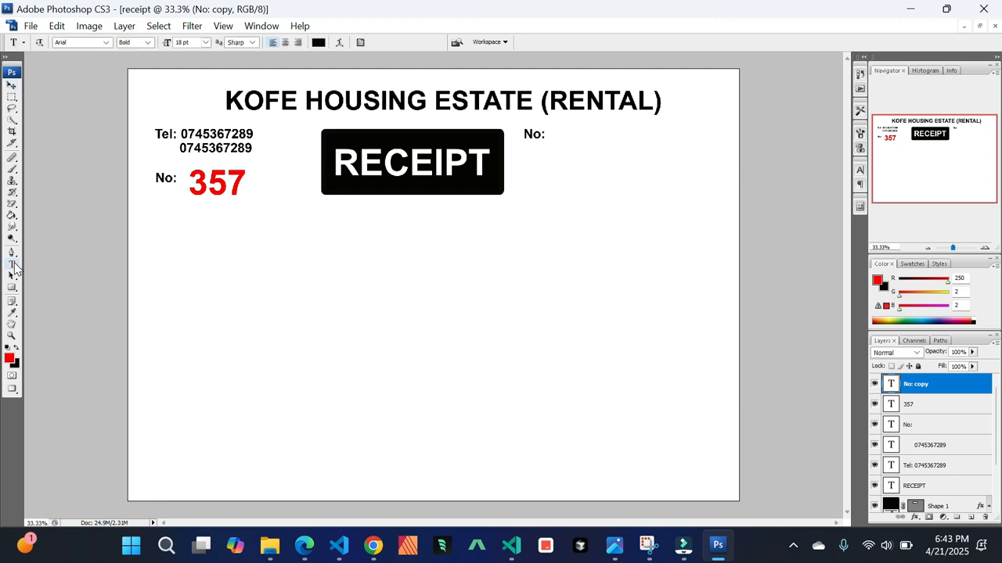
{"action": "left_click", "coordinate": [523, 135]}
{"action": "left_click_drag", "start_coordinate": [523, 135], "coordinate": [546, 138]}
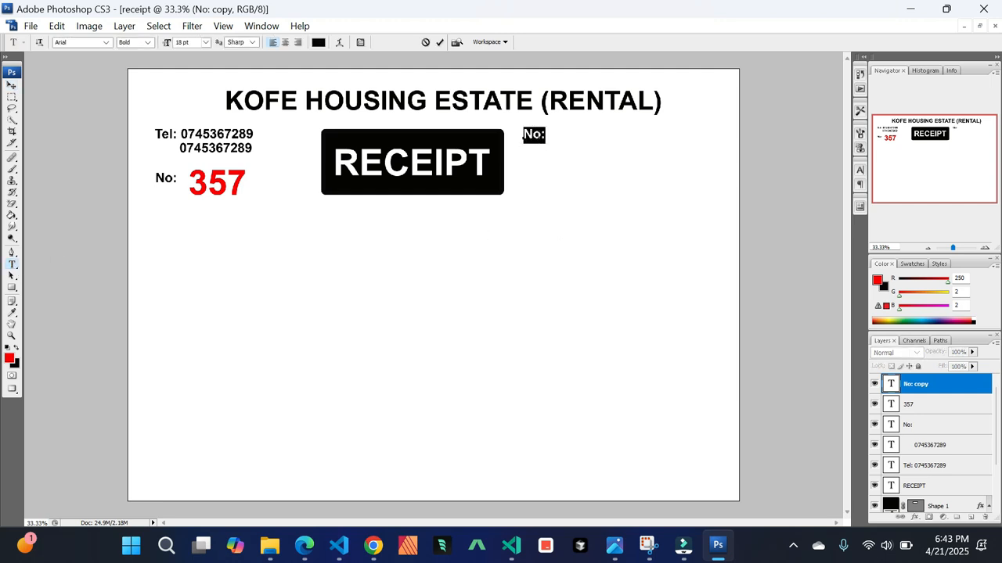
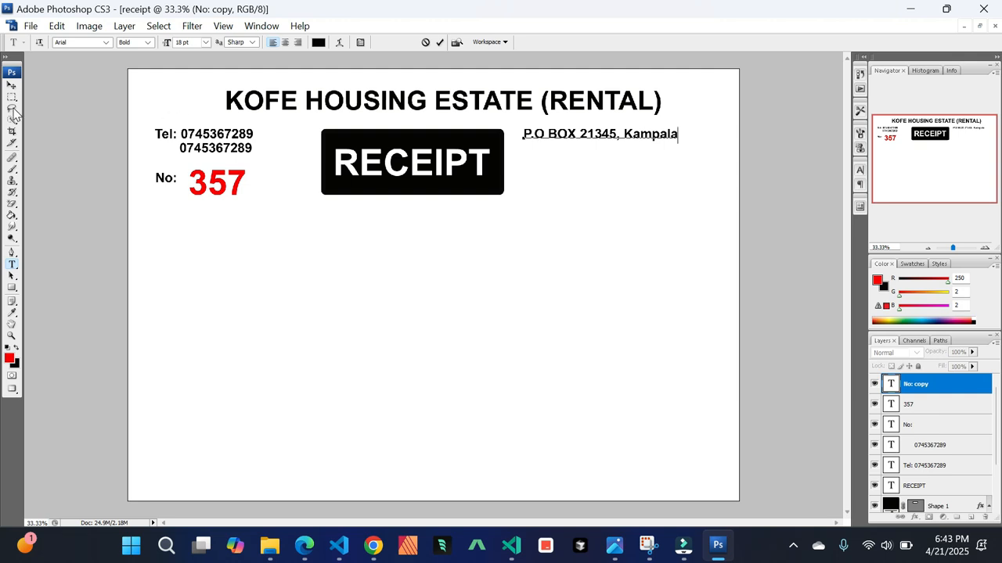
Duplicate the postal address layer and move the copy down below the address, level with the RECEIPT bar's base
{"action": "left_click", "coordinate": [12, 84]}
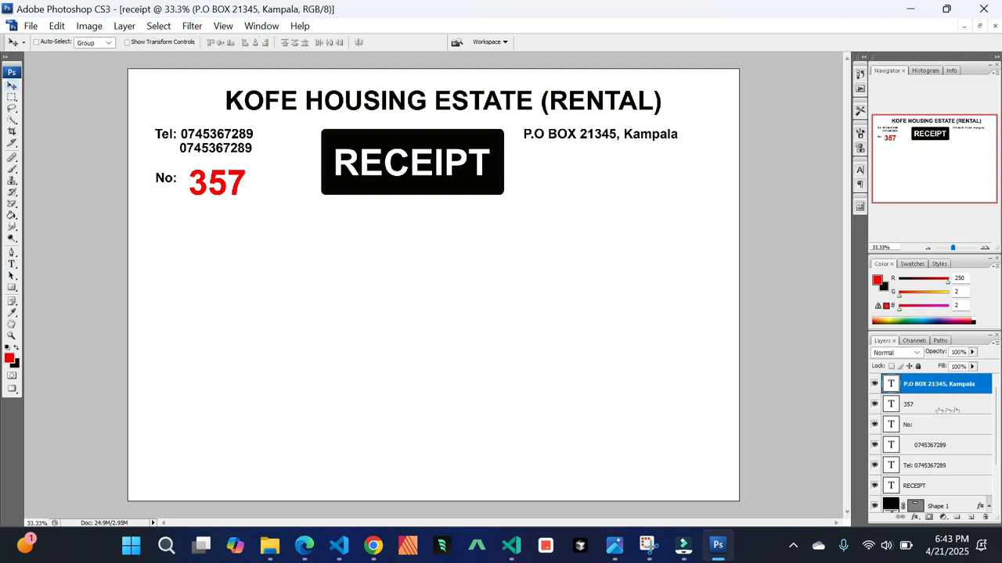
{"action": "left_click_drag", "start_coordinate": [970, 388], "coordinate": [971, 518]}
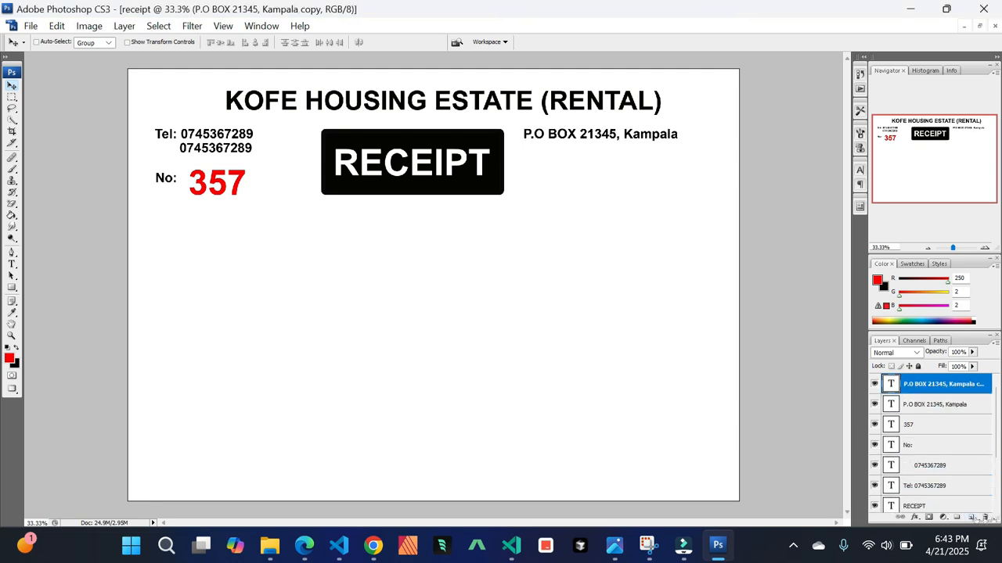
{"action": "left_click_drag", "start_coordinate": [616, 134], "coordinate": [610, 193]}
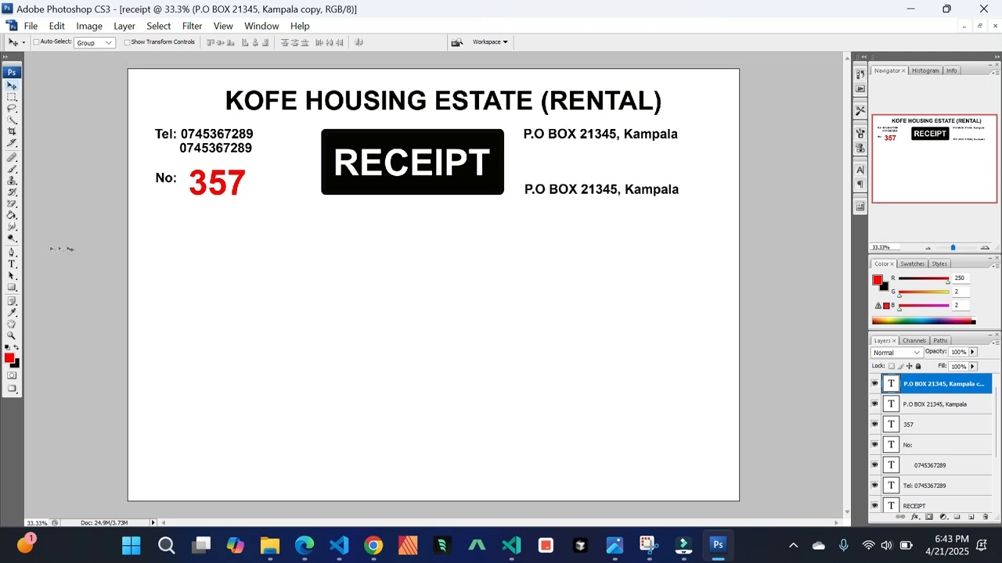
Replace the copied address text with "Date:" followed by a dotted fill line
{"action": "left_click", "coordinate": [12, 263]}
{"action": "left_click", "coordinate": [592, 190]}
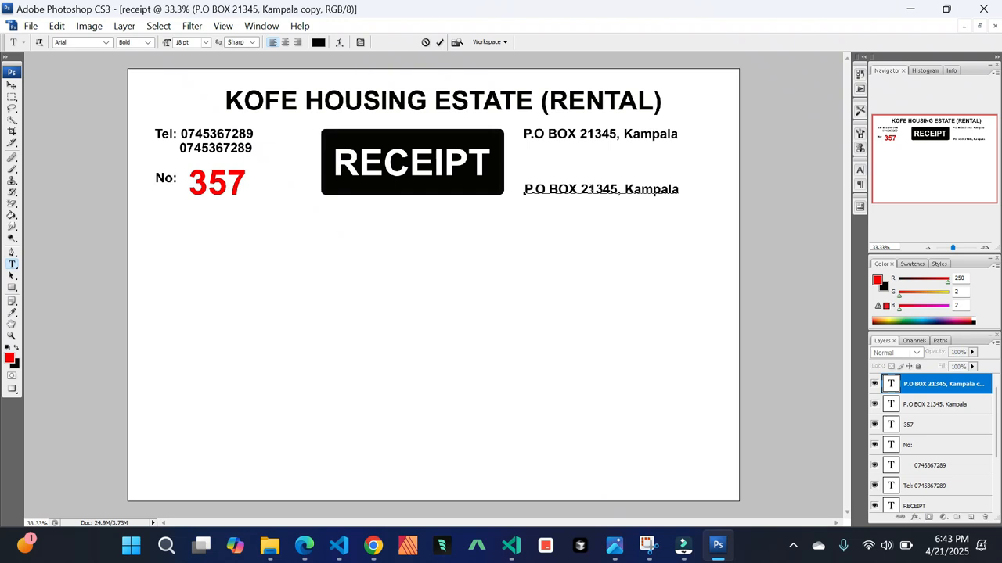
{"action": "key", "text": "ctrl+a"}
{"action": "type", "text": "D"}
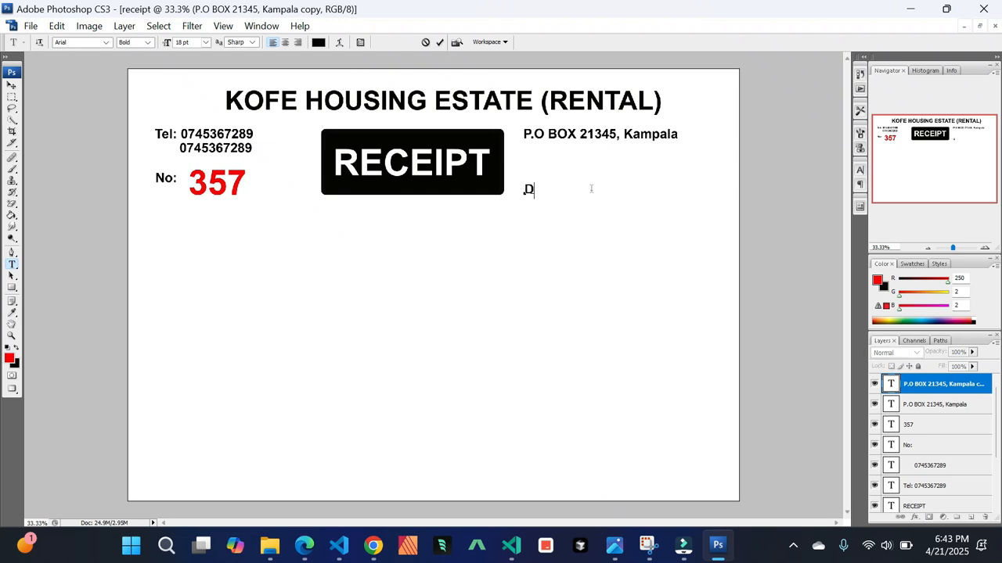
{"action": "type", "text": "ate:...................................."}
{"action": "key", "text": "BackSpace"}
{"action": "key", "text": "BackSpace"}
{"action": "key", "text": "BackSpace"}
{"action": "left_click", "coordinate": [11, 85]}
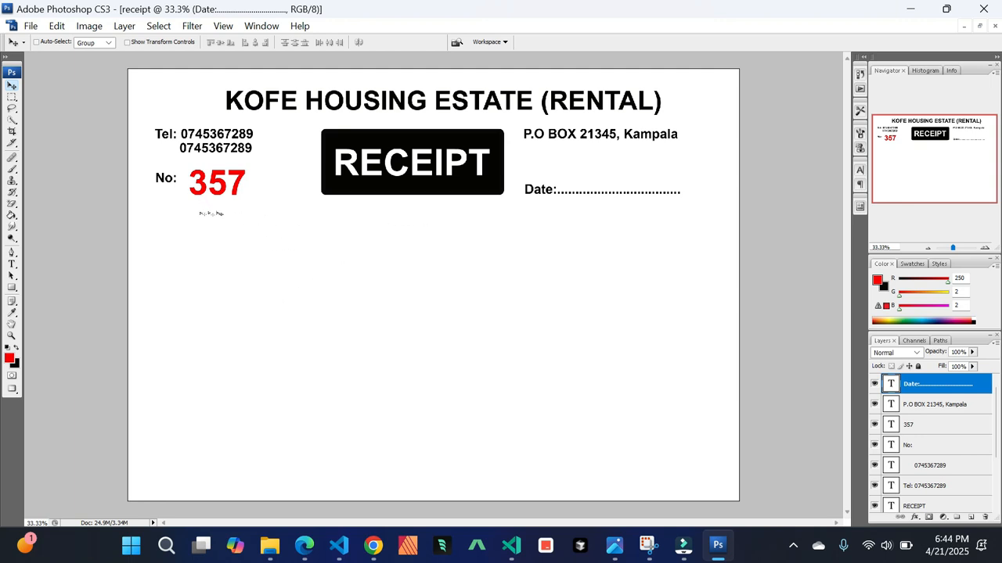
Start a new text block under the header and enter "Received with thanks from" followed by a dotted line
{"action": "left_click", "coordinate": [13, 265]}
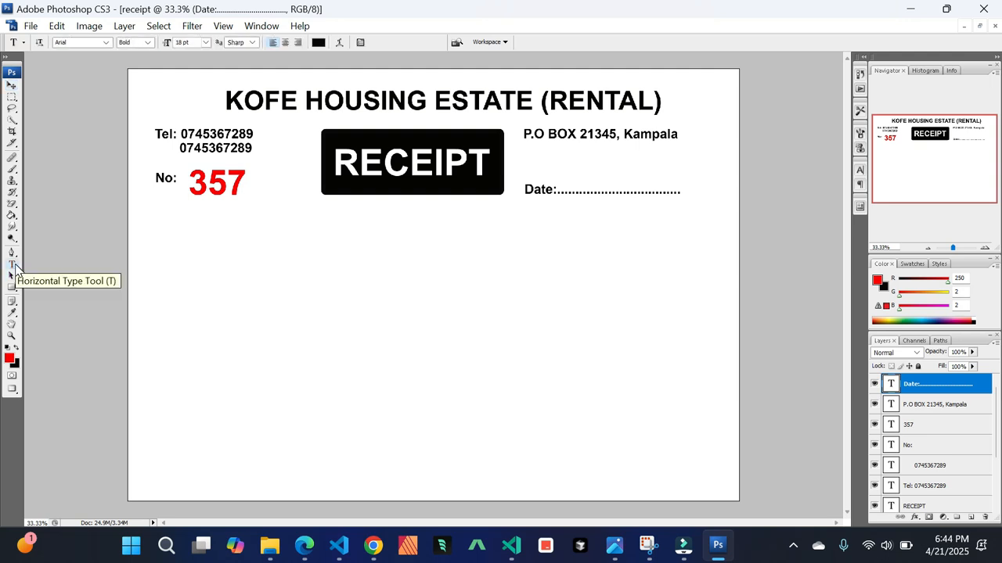
{"action": "left_click", "coordinate": [147, 234]}
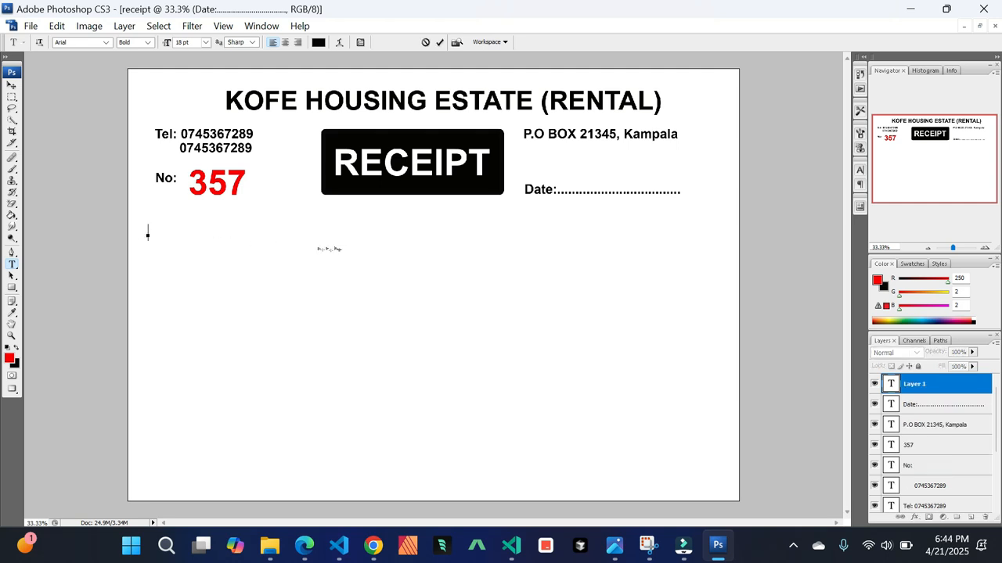
{"action": "type", "text": "Received with thanks from..............................................................."}
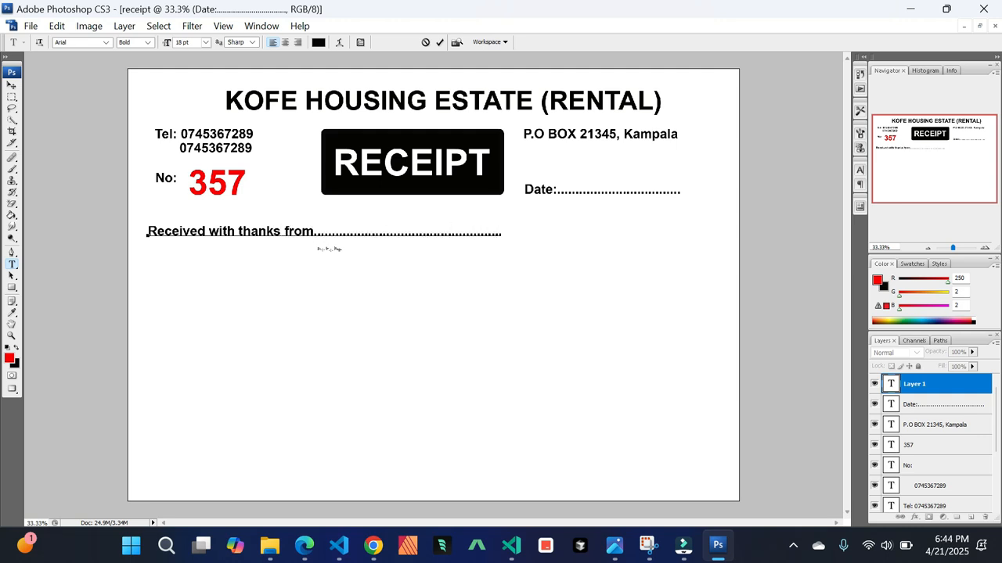
{"action": "type", "text": "................................."}
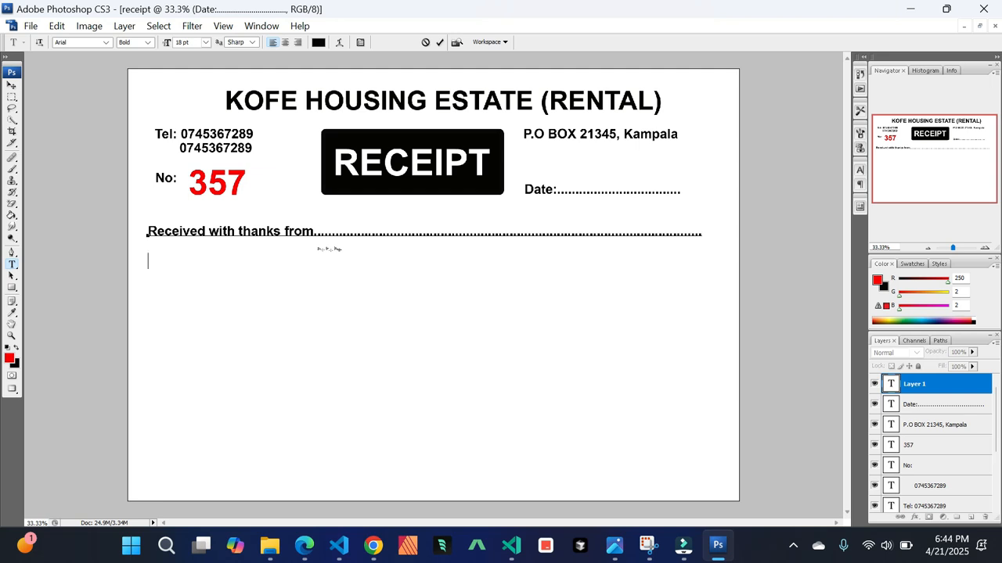
{"action": "type", "text": "............................................"}
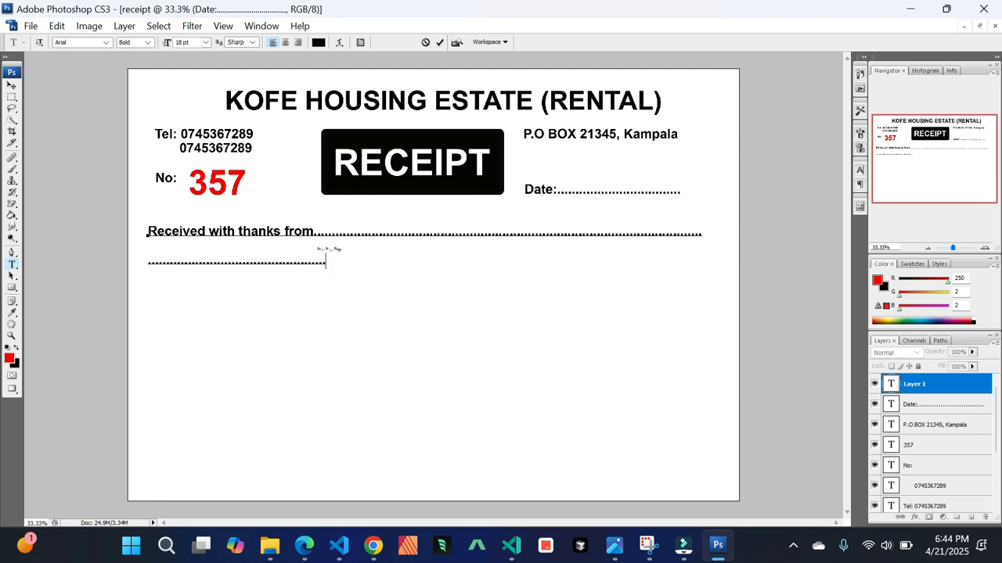
{"action": "type", "text": "..............................................................................."}
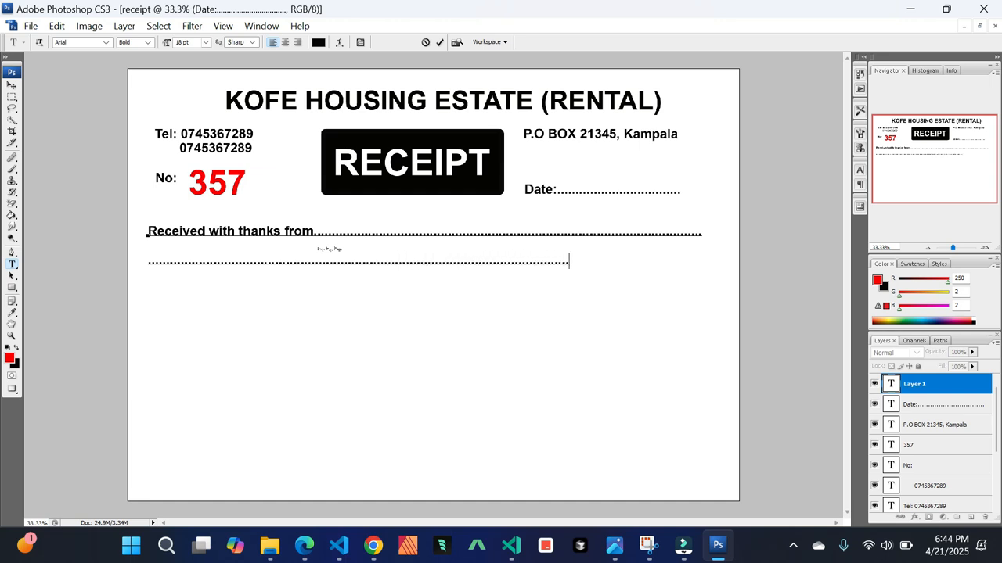
{"action": "type", "text": "................"}
Add "The sum of shillings" with a dotted fill line, then a second full-width line of underscores beneath it
{"action": "type", "text": "The"}
{"action": "type", "text": " sum of s"}
{"action": "type", "text": "hillings"}
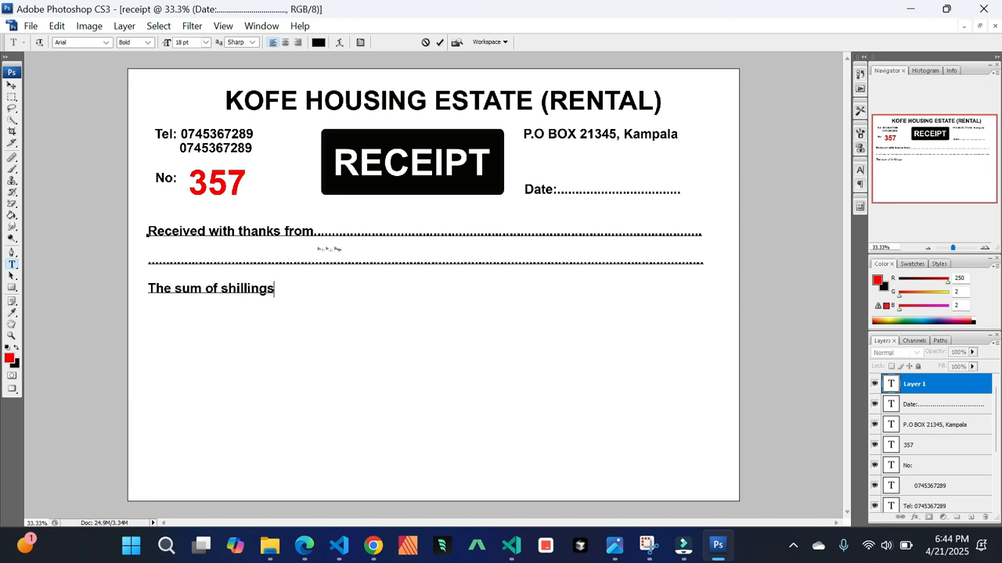
{"action": "type", "text": "..........................................................................................................."}
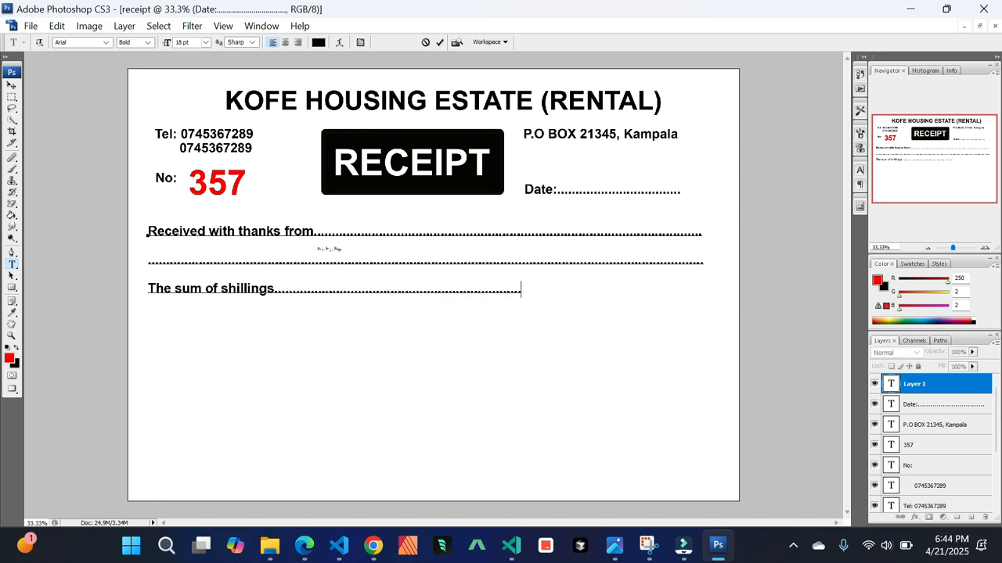
{"action": "type", "text": ".. "}
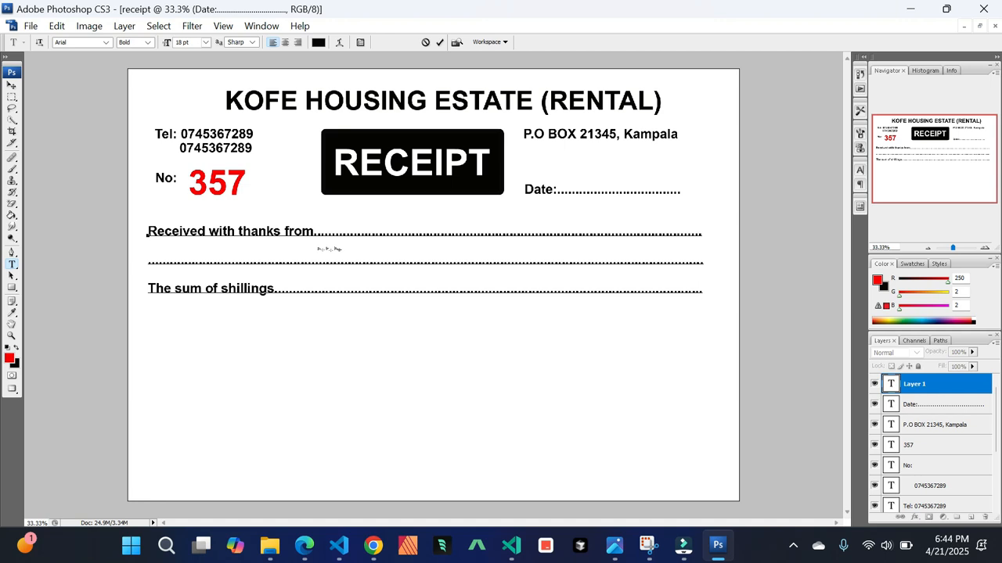
{"action": "type", "text": "______________________________________________________________"}
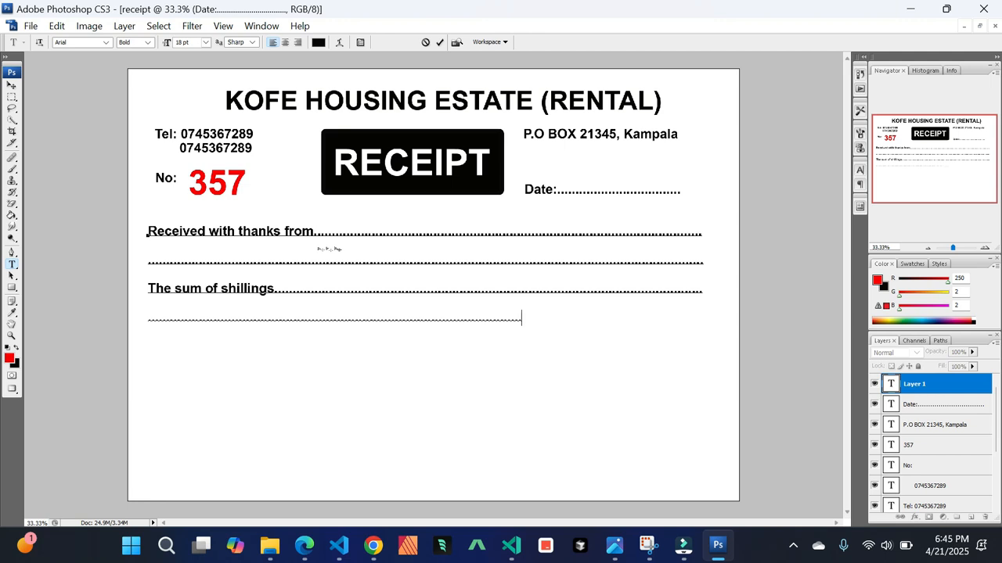
{"action": "type", "text": "_______ "}
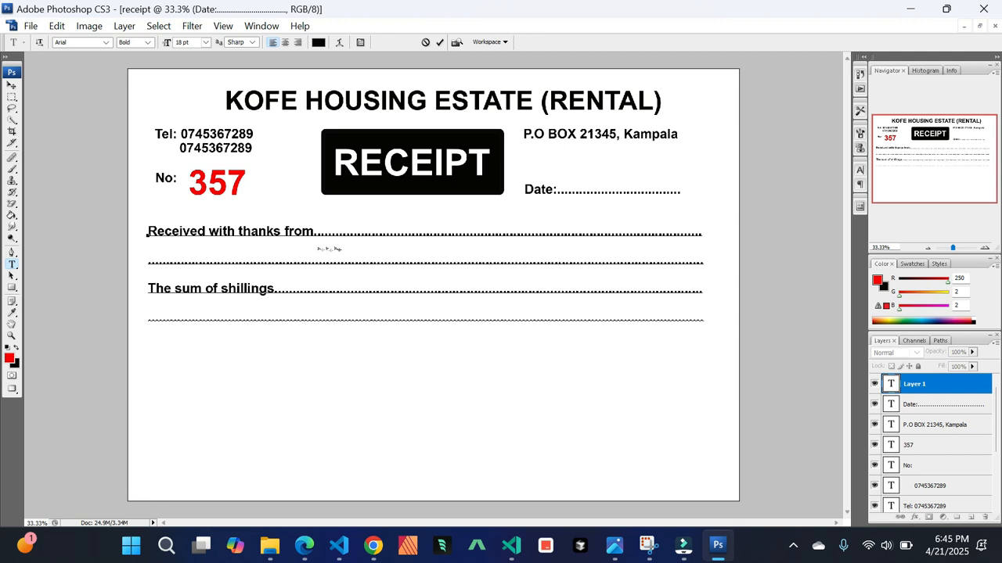
{"action": "type", "text": "Being pay"}
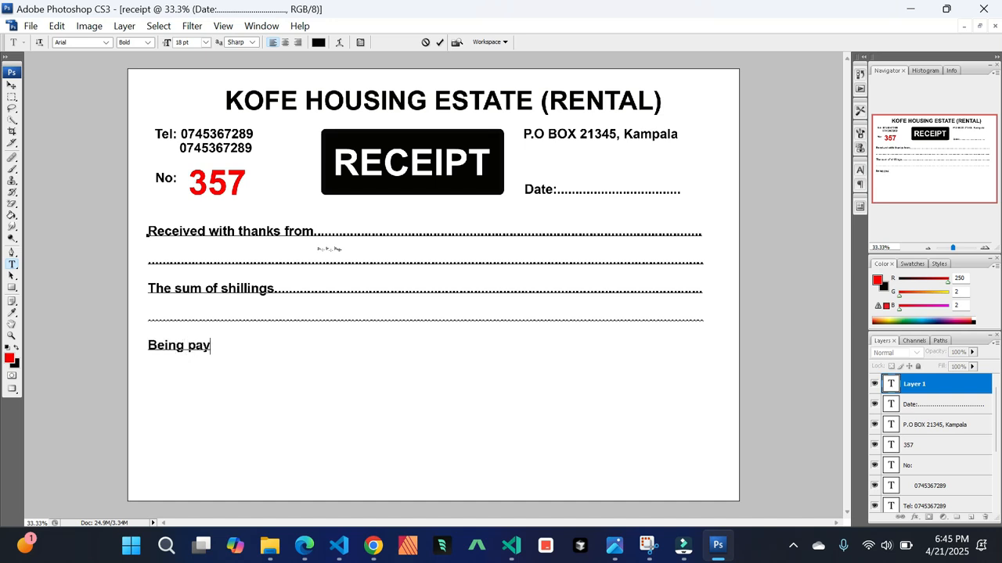
{"action": "type", "text": "ment of........................................................................................................................ "}
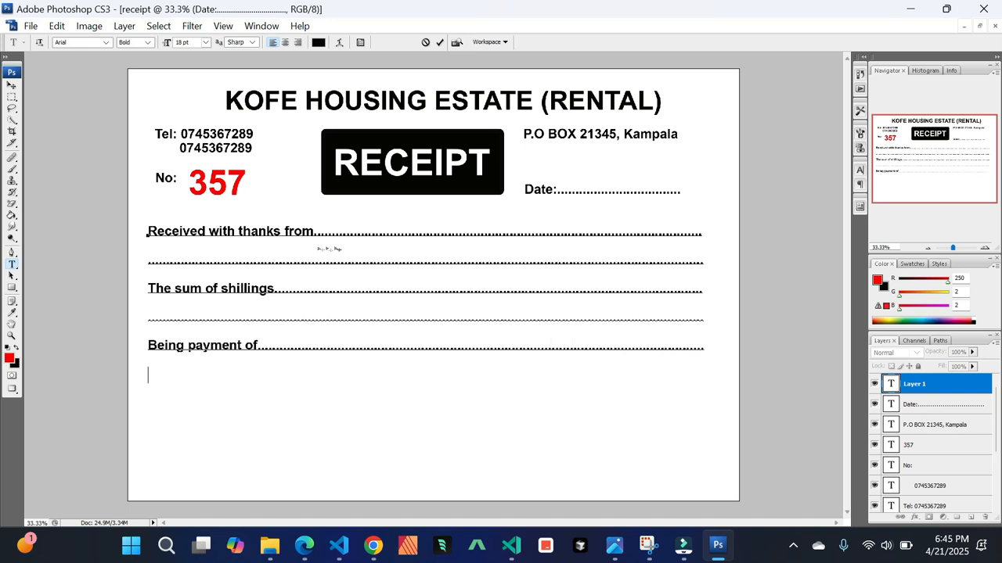
{"action": "type", "text": ".........."}
{"action": "type", "text": "..................................................................."}
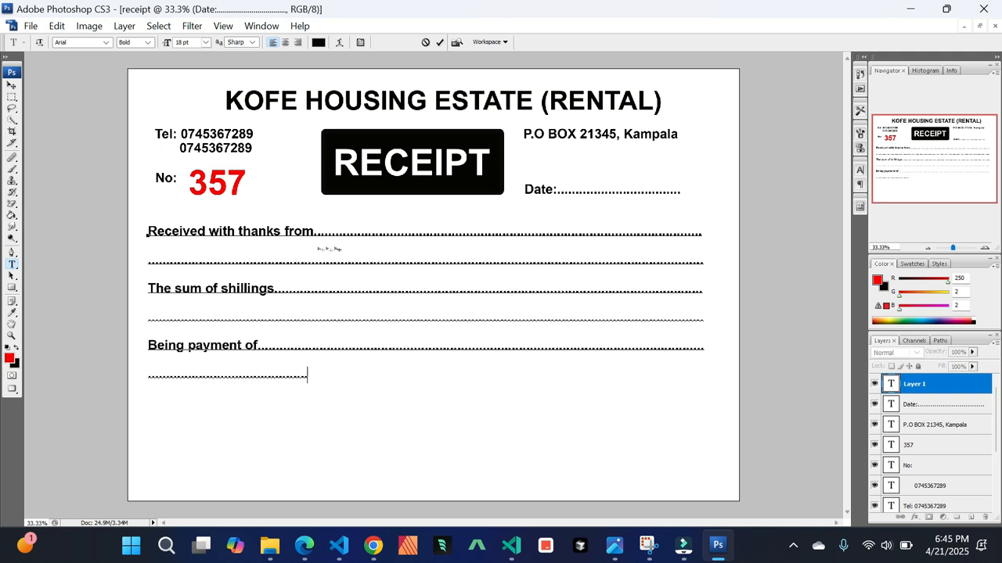
{"action": "type", "text": "........................................................."}
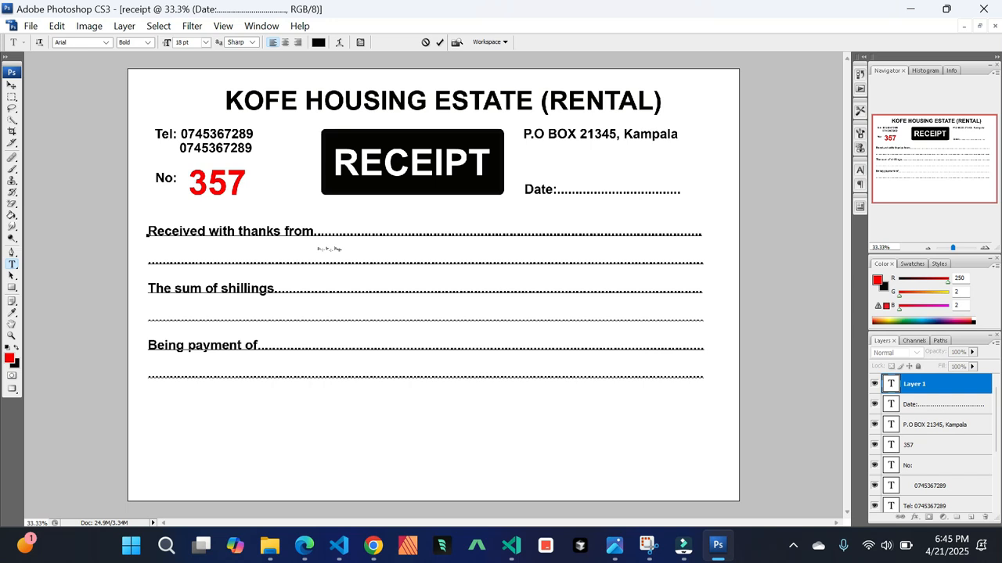
Add a final line reading "Cash / Cheque No" and "Balance", each followed by dotted fill
{"action": "type", "text": "Cash"}
{"action": "type", "text": "/ Cheque No.............................................."}
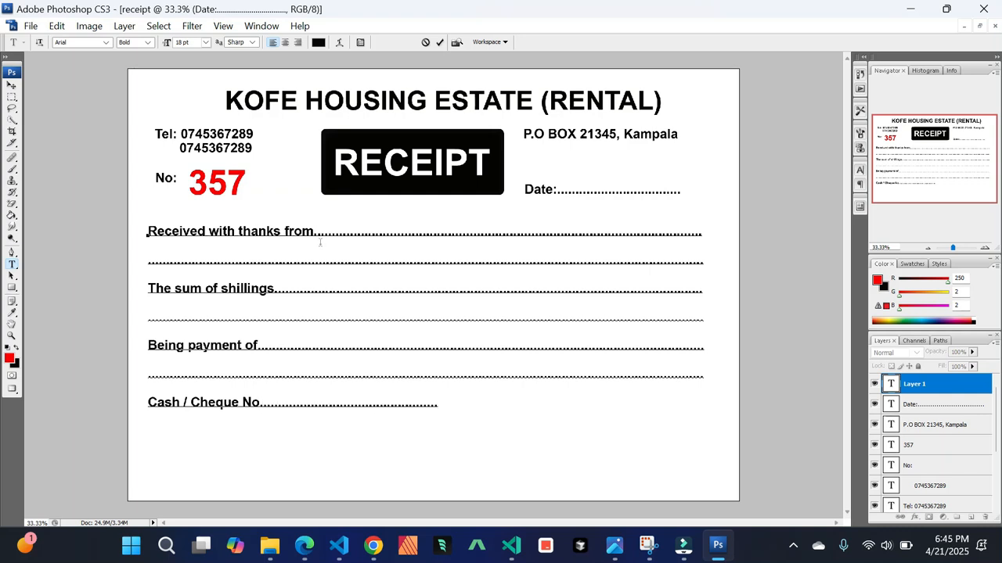
{"action": "key", "text": "XF86MonBrightnessUp"}
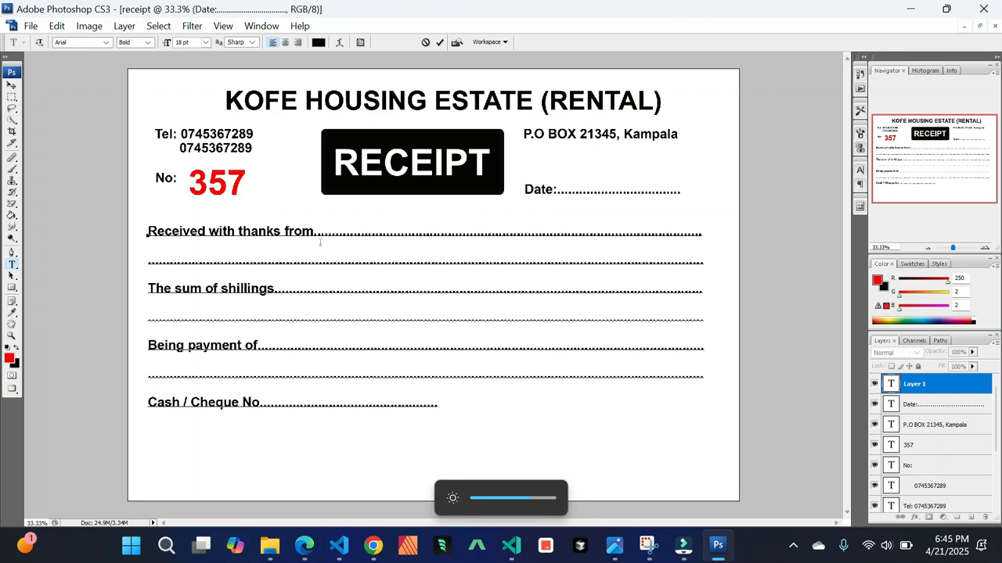
{"action": "type", "text": "Bal"}
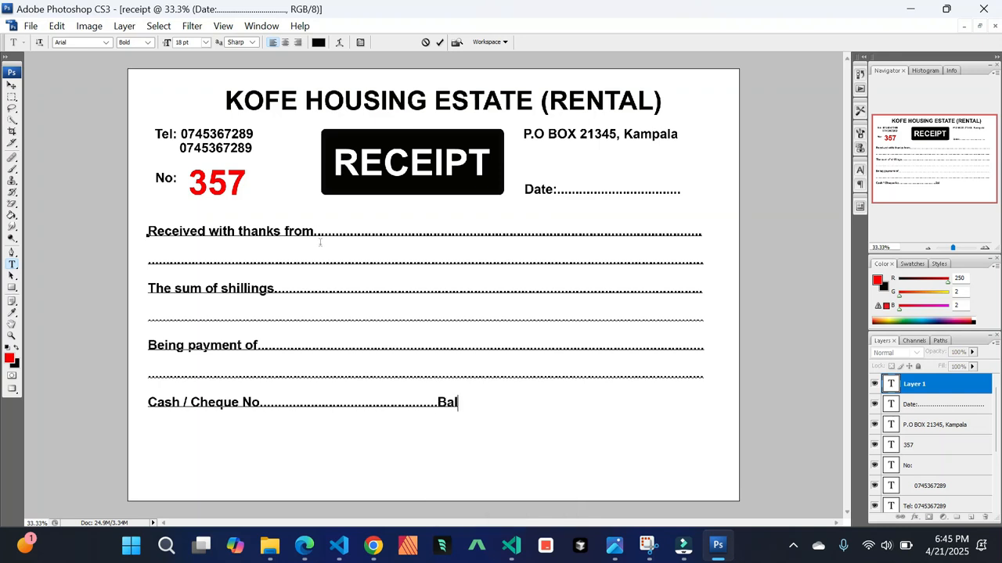
{"action": "type", "text": "ance........................................................................"}
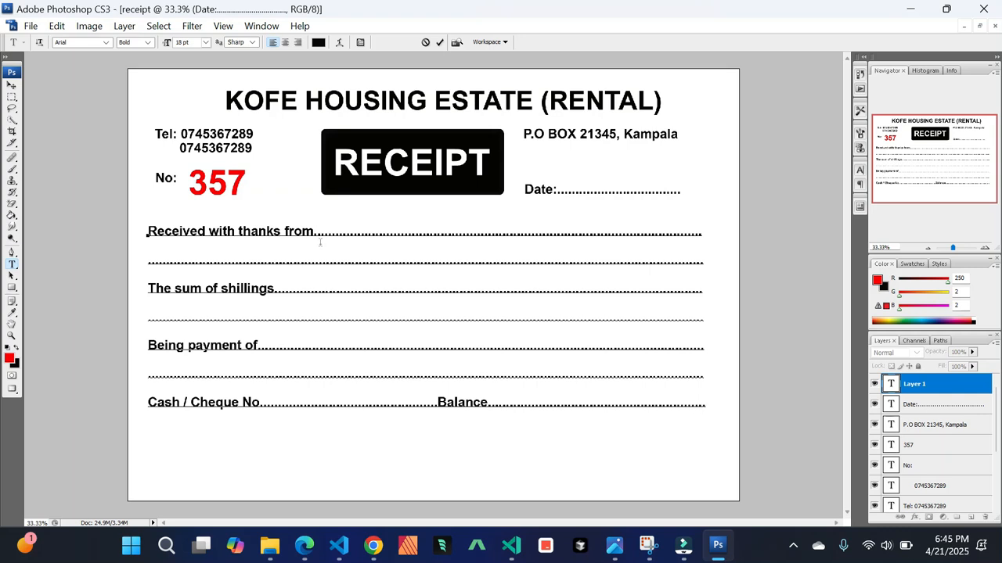
Commit the form text and nudge the whole text block up slightly
{"action": "left_click", "coordinate": [14, 87]}
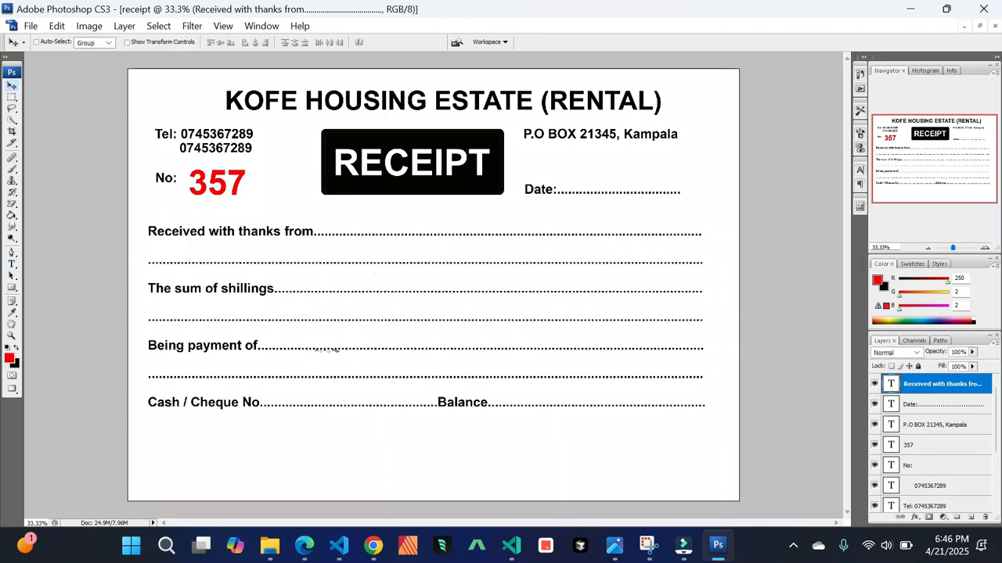
{"action": "left_click_drag", "start_coordinate": [376, 318], "coordinate": [374, 314]}
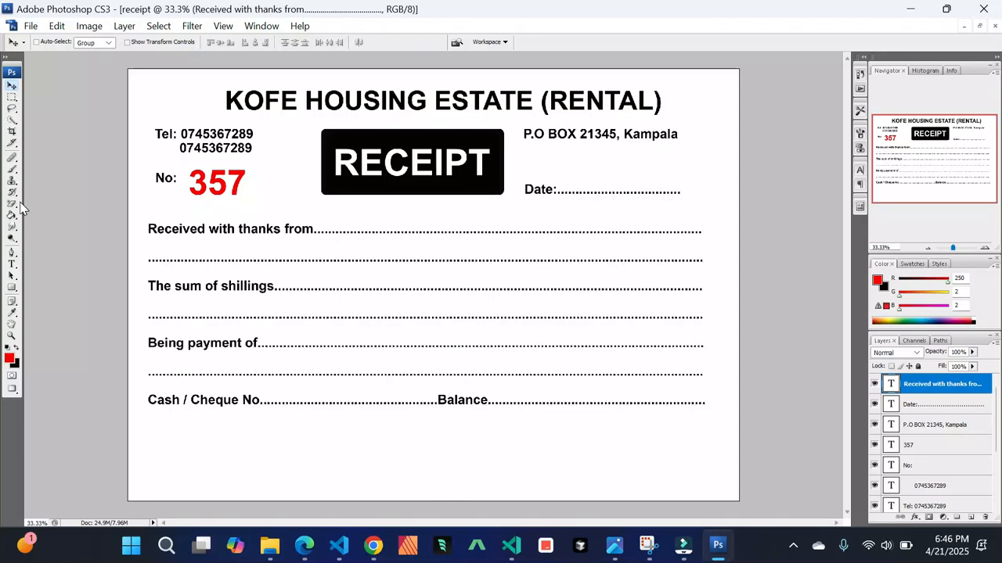
Add a new text layer reading "SHS." below the Cash / Cheque line
{"action": "left_click", "coordinate": [11, 265]}
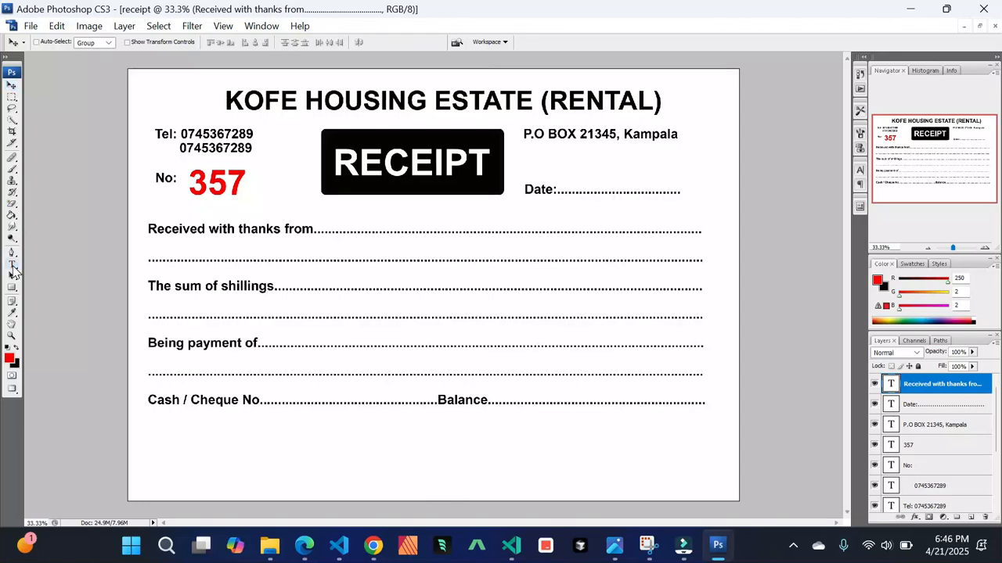
{"action": "left_click", "coordinate": [157, 442]}
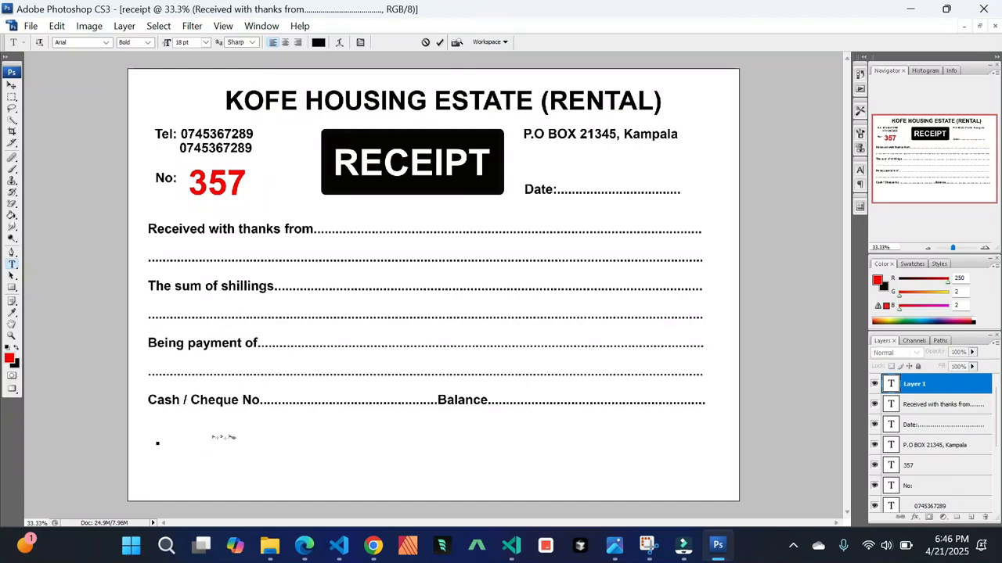
{"action": "type", "text": "SHS."}
Format the "SHS." text as Bold Italic at 30 pt and move it slightly down
{"action": "key", "text": "ctrl+a"}
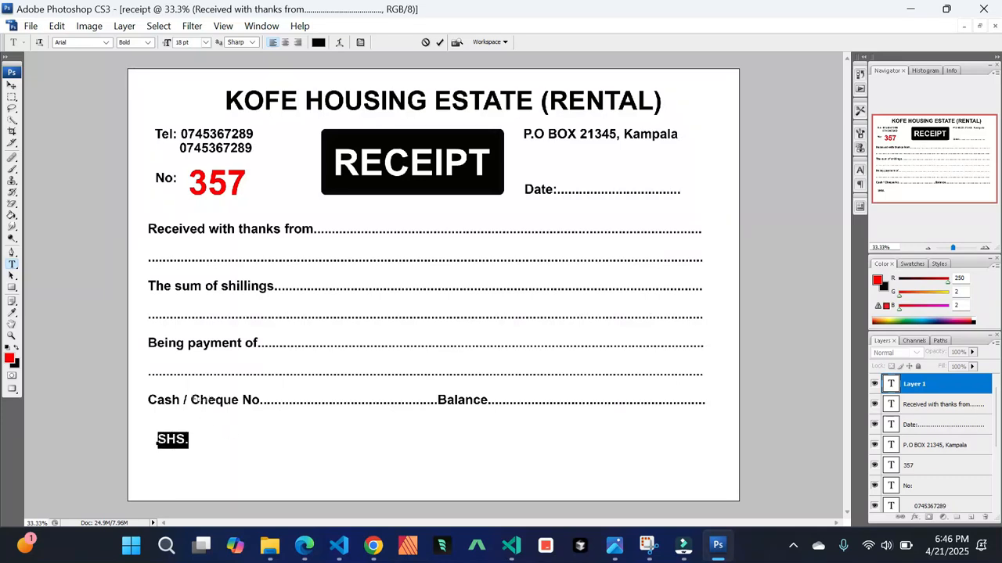
{"action": "left_click", "coordinate": [147, 42]}
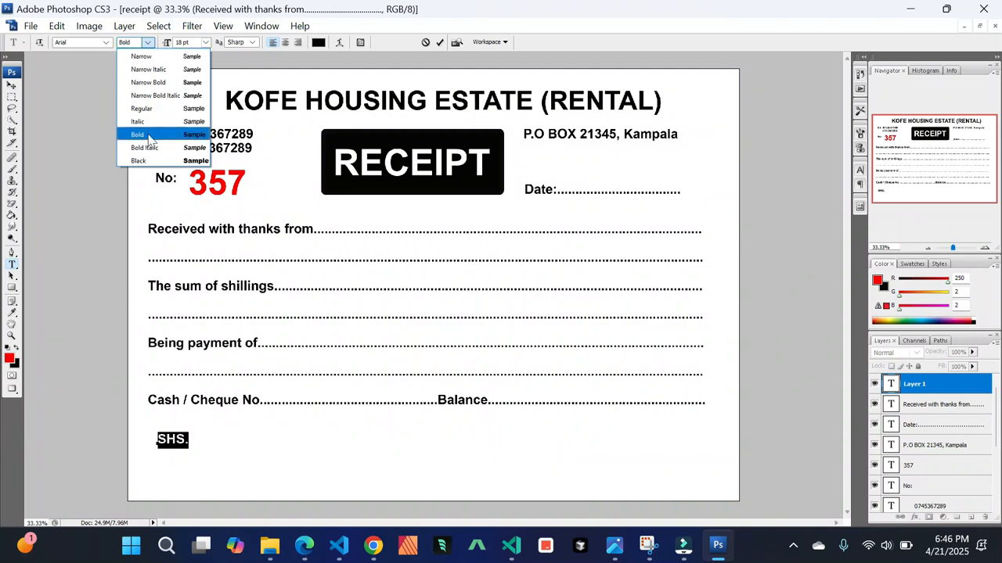
{"action": "left_click", "coordinate": [145, 147]}
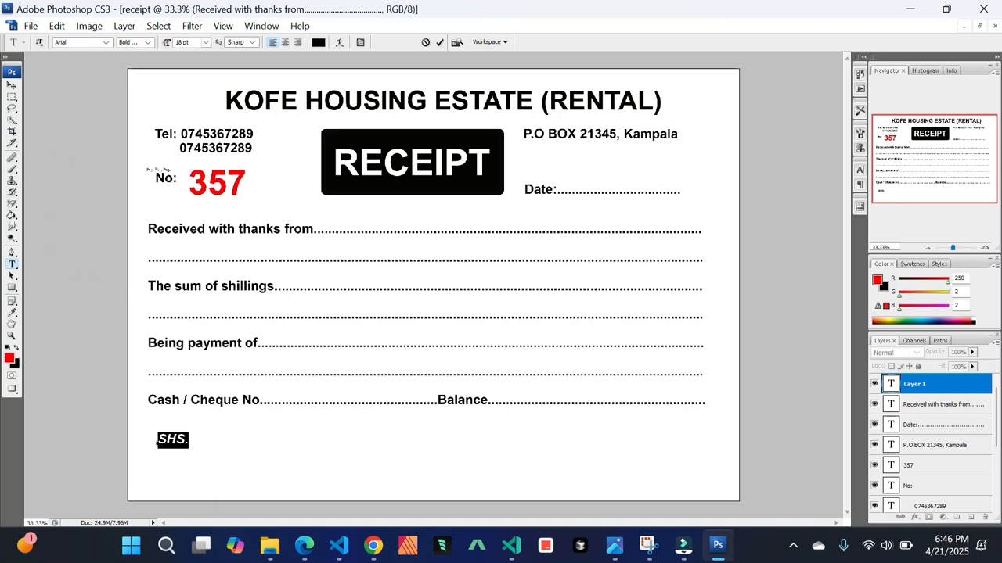
{"action": "left_click", "coordinate": [205, 42]}
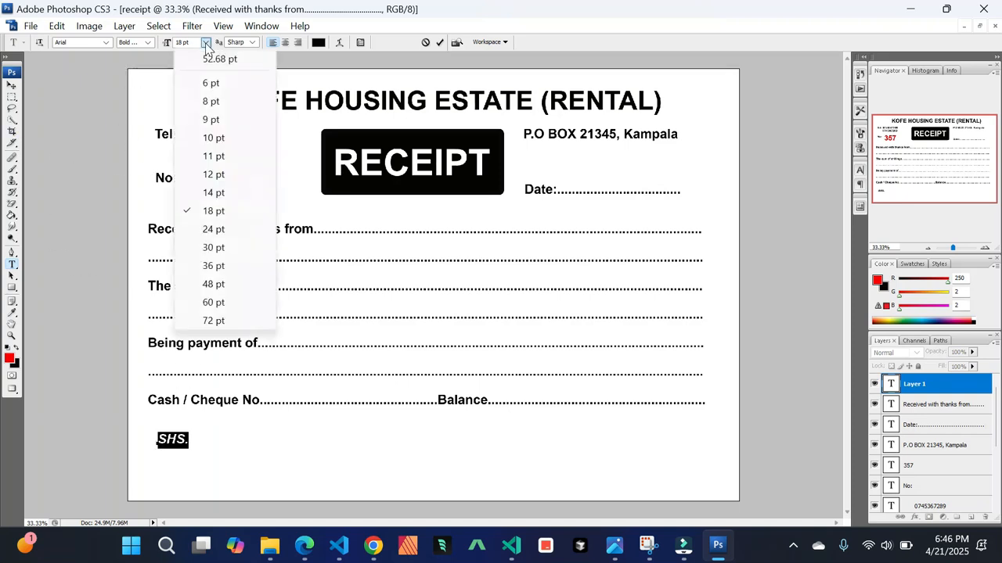
{"action": "left_click", "coordinate": [213, 229]}
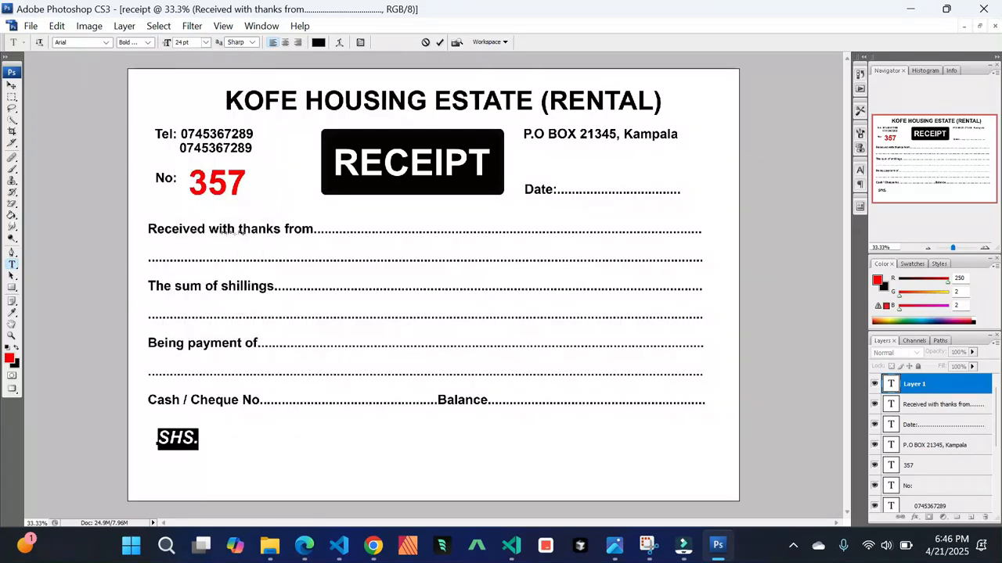
{"action": "left_click", "coordinate": [205, 42]}
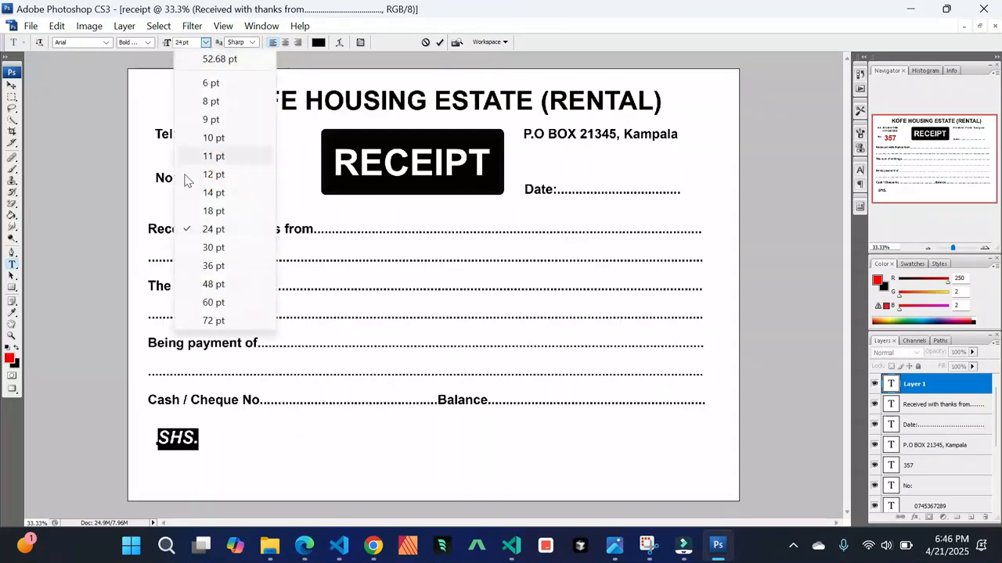
{"action": "left_click", "coordinate": [223, 249]}
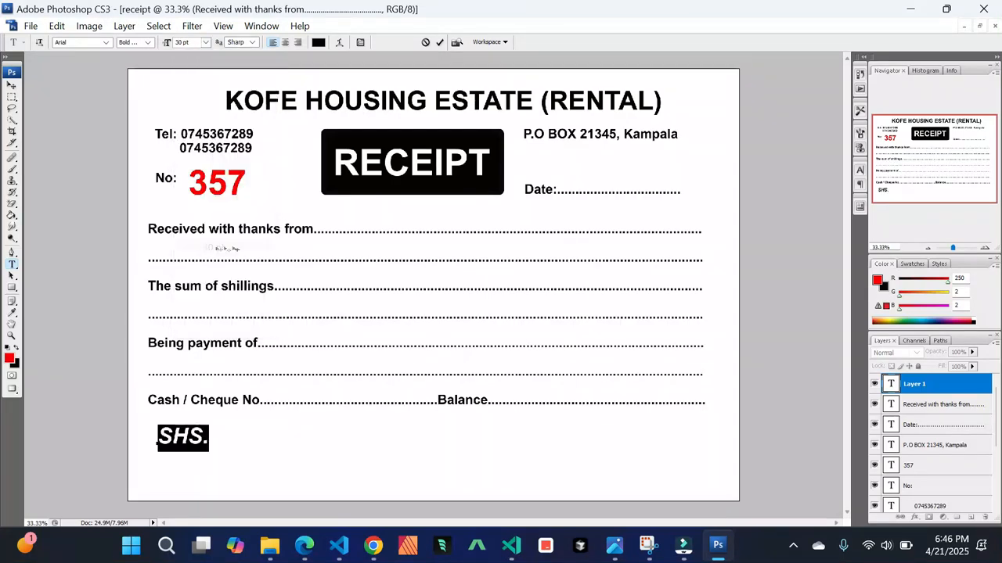
{"action": "left_click", "coordinate": [12, 84]}
{"action": "left_click_drag", "start_coordinate": [197, 439], "coordinate": [187, 458]}
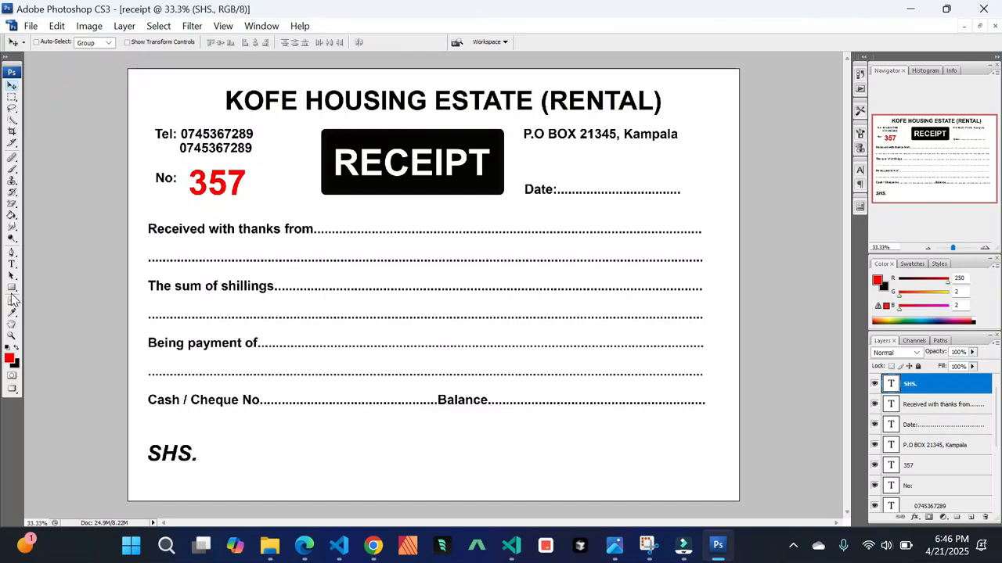
Draw a wide rectangle beside "SHS." with the Rectangle Tool and set its fill to 0%
{"action": "left_click", "coordinate": [11, 289]}
{"action": "right_click", "coordinate": [12, 291]}
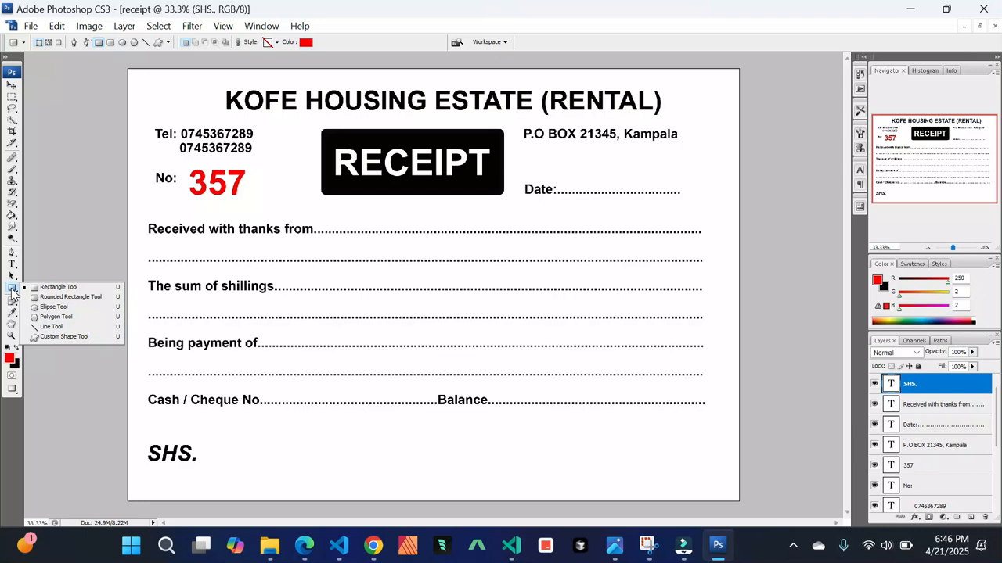
{"action": "left_click", "coordinate": [64, 289]}
{"action": "left_click_drag", "start_coordinate": [226, 443], "coordinate": [476, 473]}
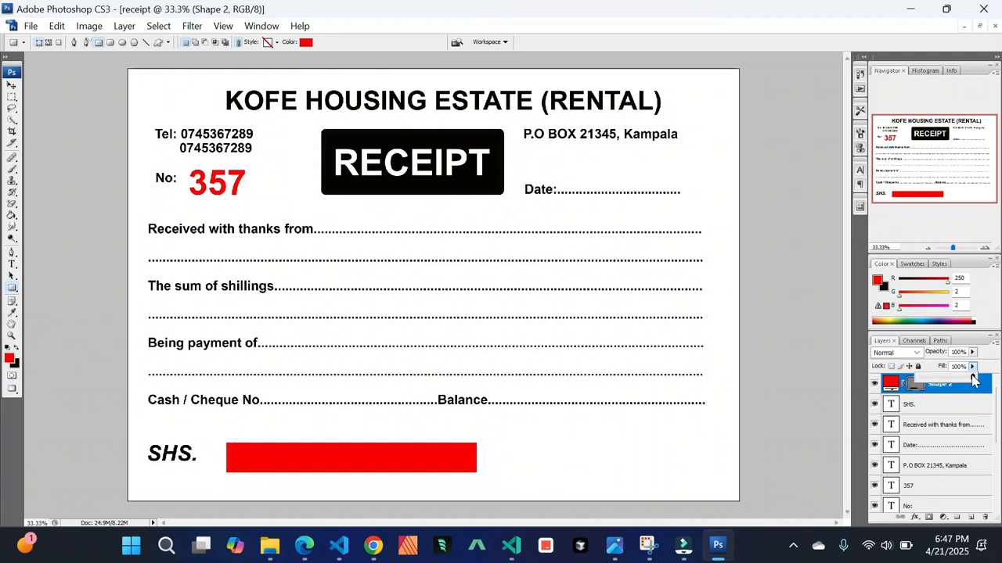
{"action": "left_click_drag", "start_coordinate": [973, 380], "coordinate": [853, 378]}
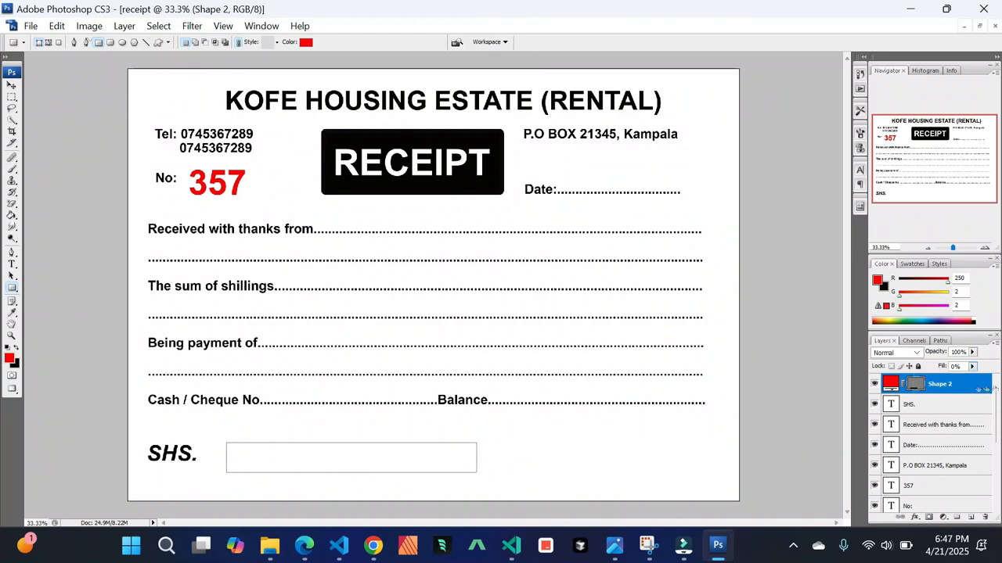
Give the rectangle a 13 px black outside stroke layer style and nudge the box slightly up
{"action": "double_click", "coordinate": [986, 389]}
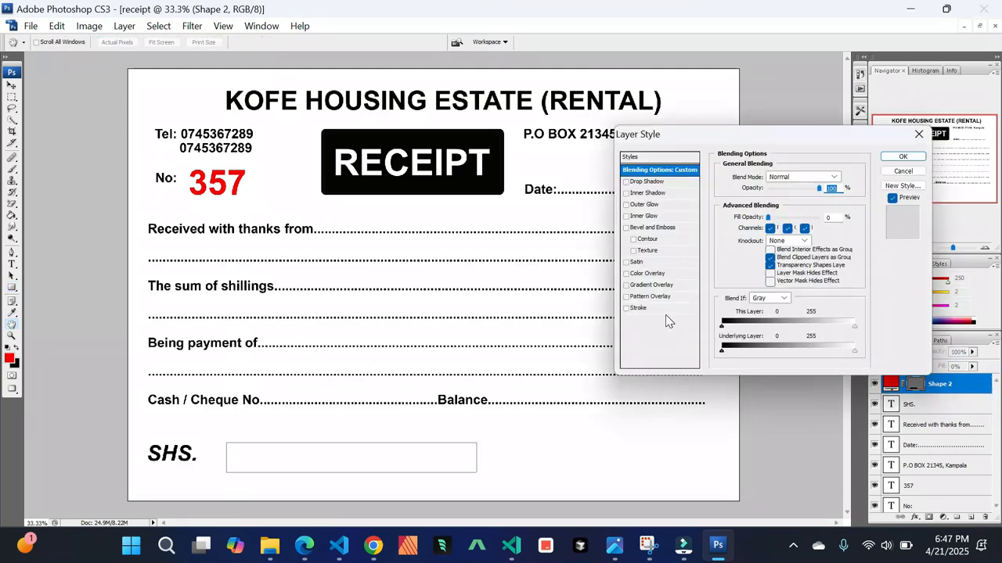
{"action": "left_click", "coordinate": [669, 309]}
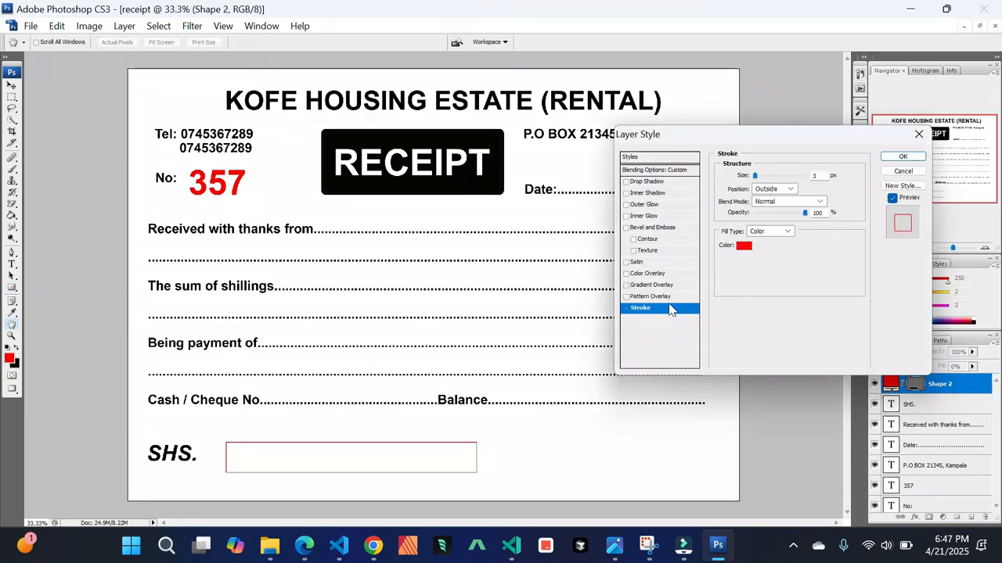
{"action": "left_click", "coordinate": [756, 176]}
{"action": "left_click_drag", "start_coordinate": [755, 177], "coordinate": [763, 179]}
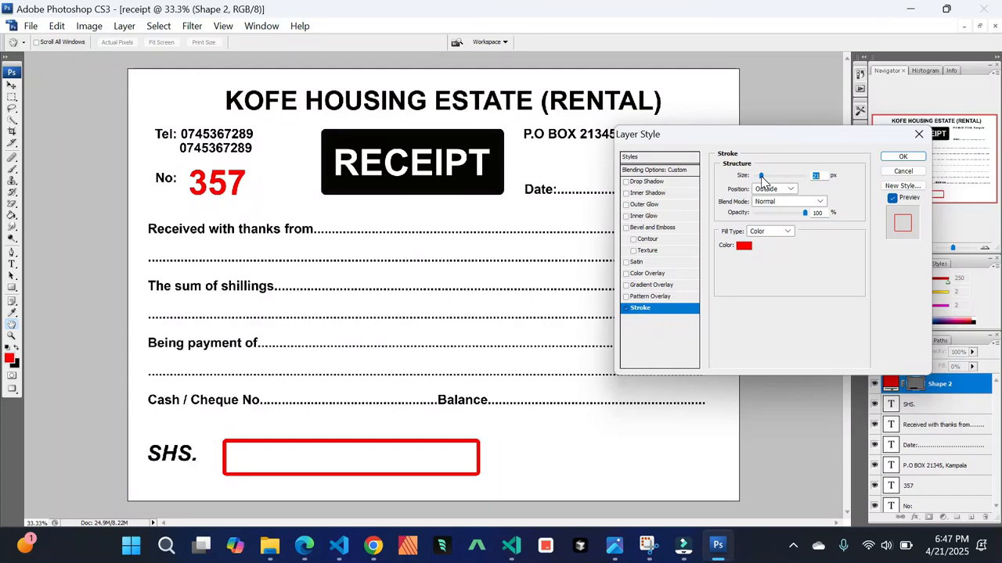
{"action": "left_click_drag", "start_coordinate": [763, 179], "coordinate": [760, 178]}
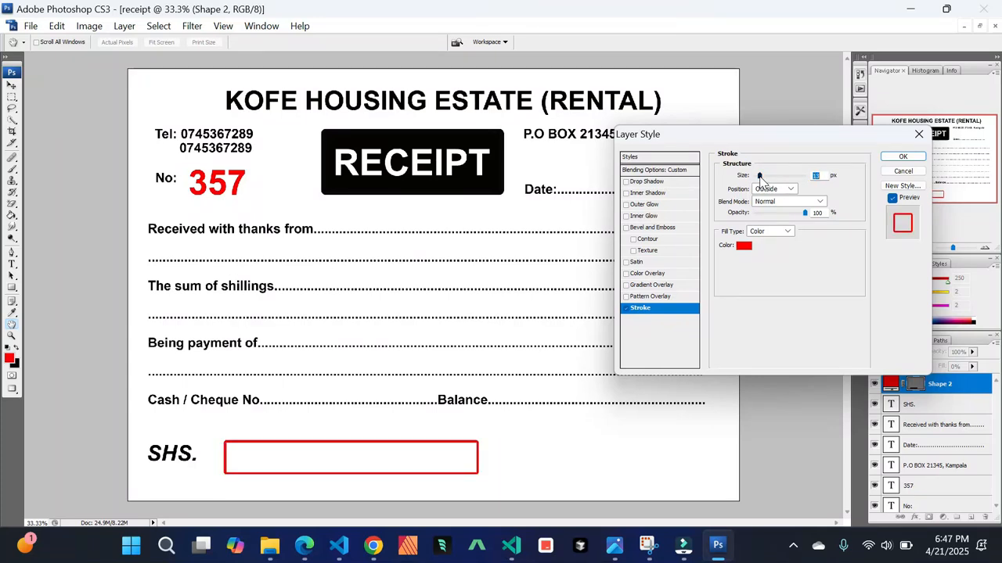
{"action": "left_click", "coordinate": [743, 246]}
{"action": "left_click", "coordinate": [587, 395]}
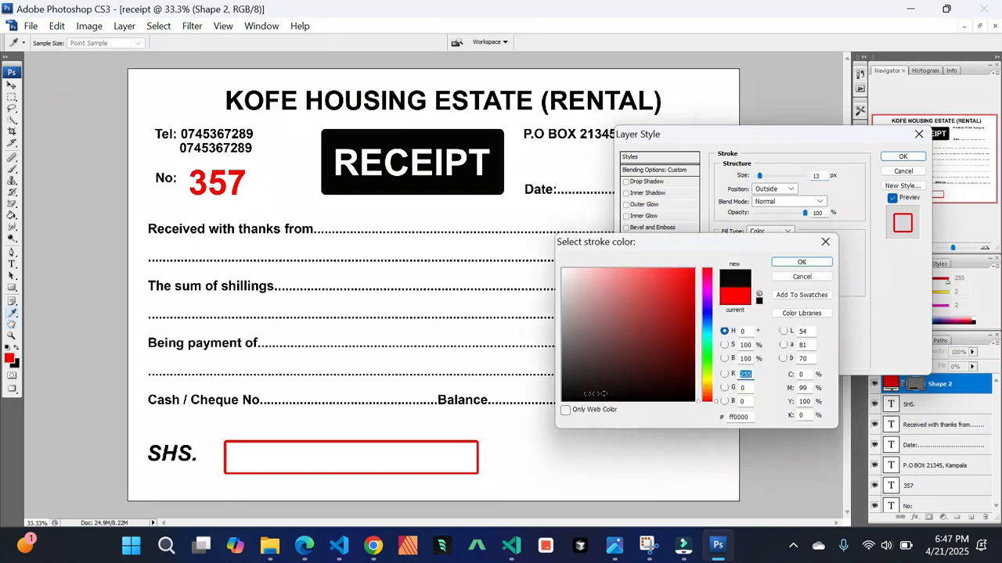
{"action": "left_click", "coordinate": [782, 265]}
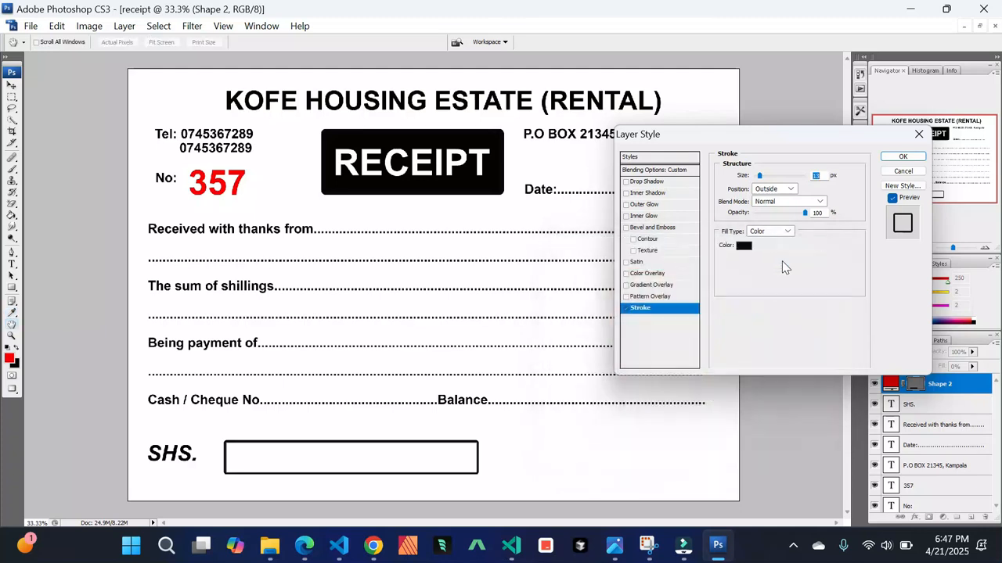
{"action": "left_click", "coordinate": [898, 157]}
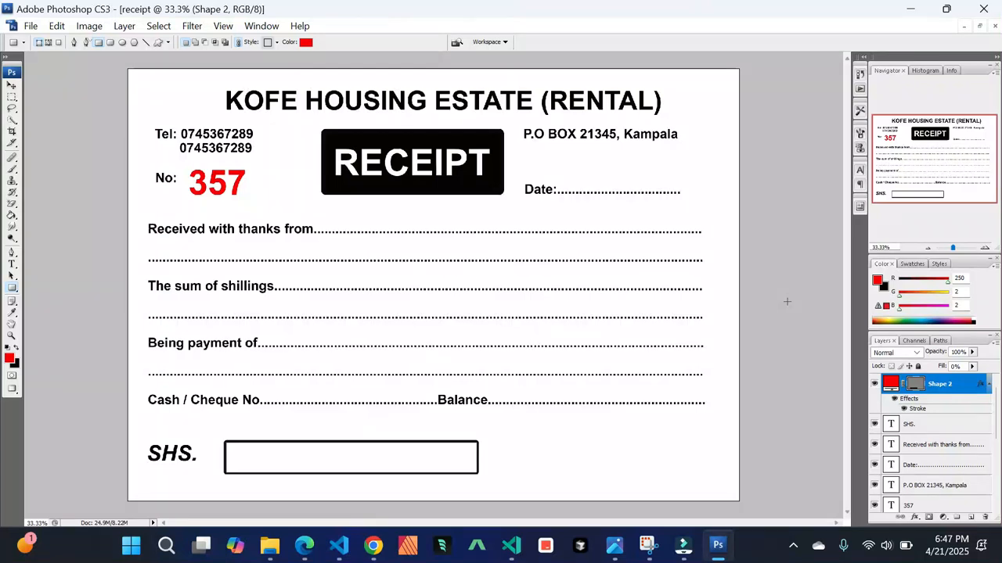
{"action": "left_click", "coordinate": [11, 84]}
{"action": "left_click_drag", "start_coordinate": [329, 458], "coordinate": [327, 454]}
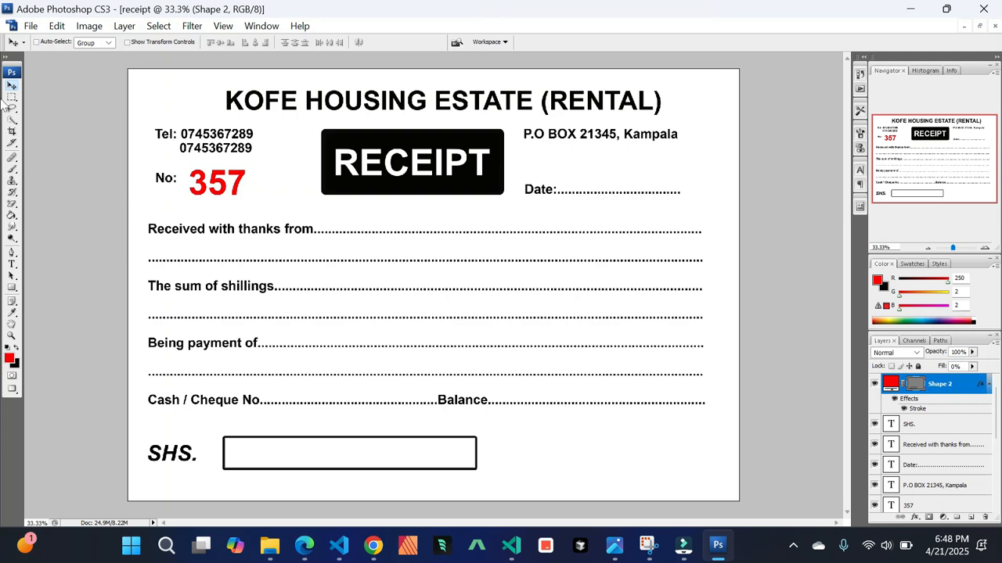
Add red text "WITH THANKS" below the amount box
{"action": "left_click", "coordinate": [11, 265]}
{"action": "left_click", "coordinate": [279, 485]}
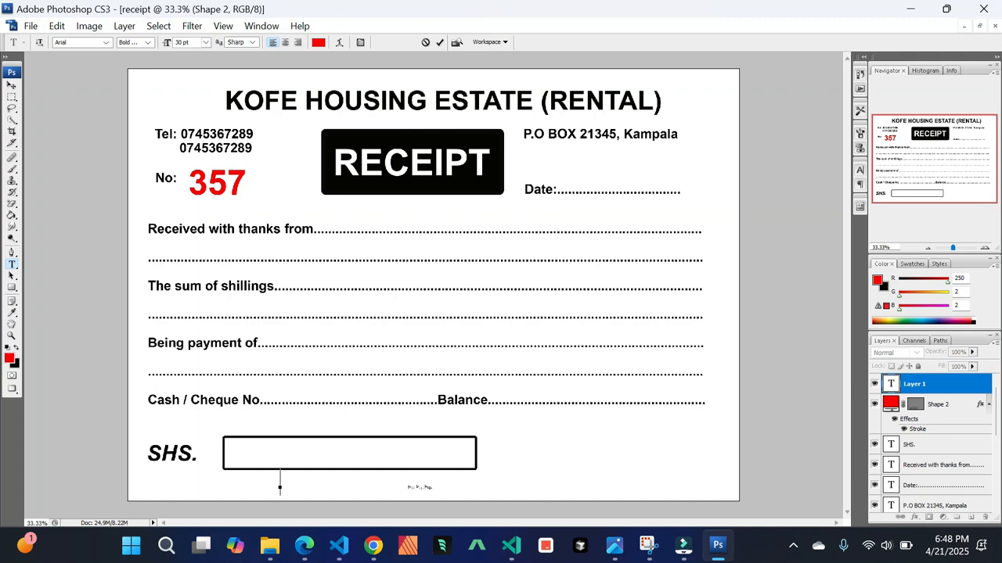
{"action": "type", "text": "W"}
{"action": "type", "text": "ITH THANKS"}
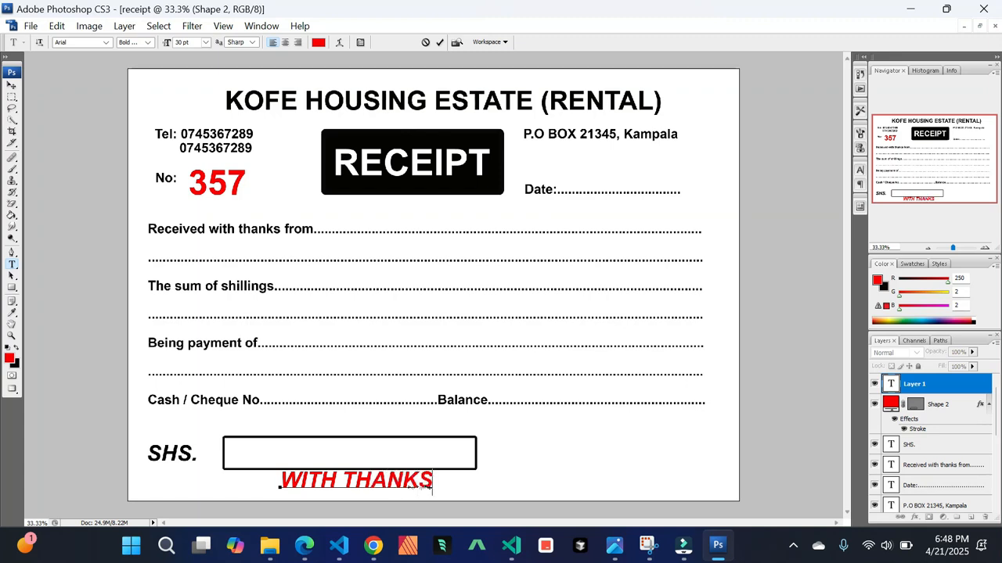
{"action": "left_click", "coordinate": [684, 546]}
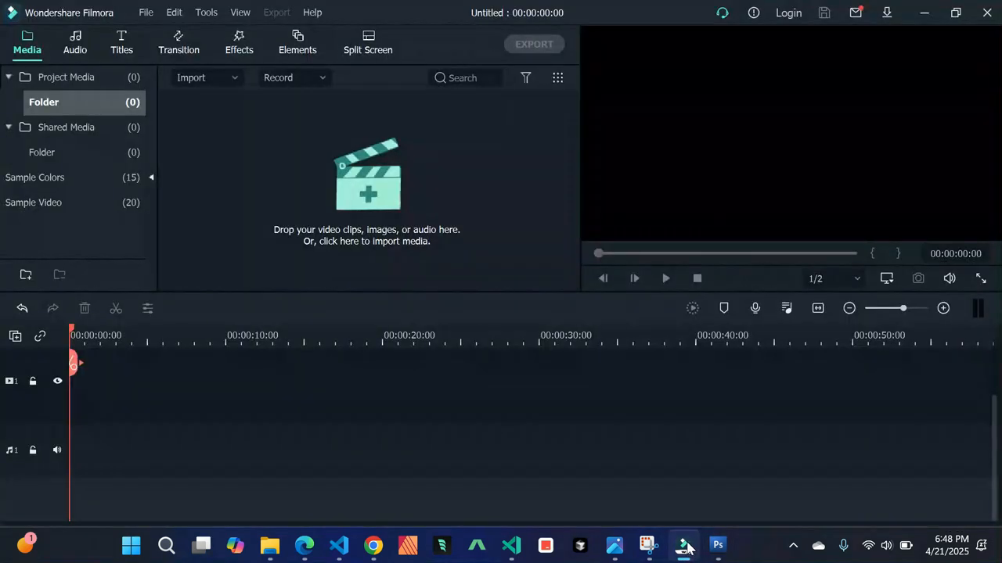
{"action": "left_click", "coordinate": [793, 548]}
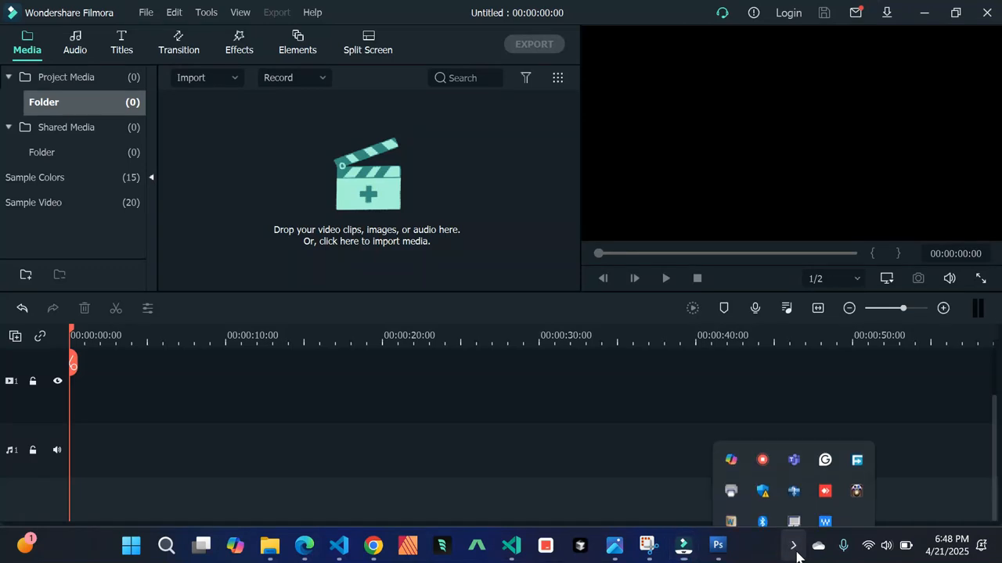
{"action": "right_click", "coordinate": [759, 440]}
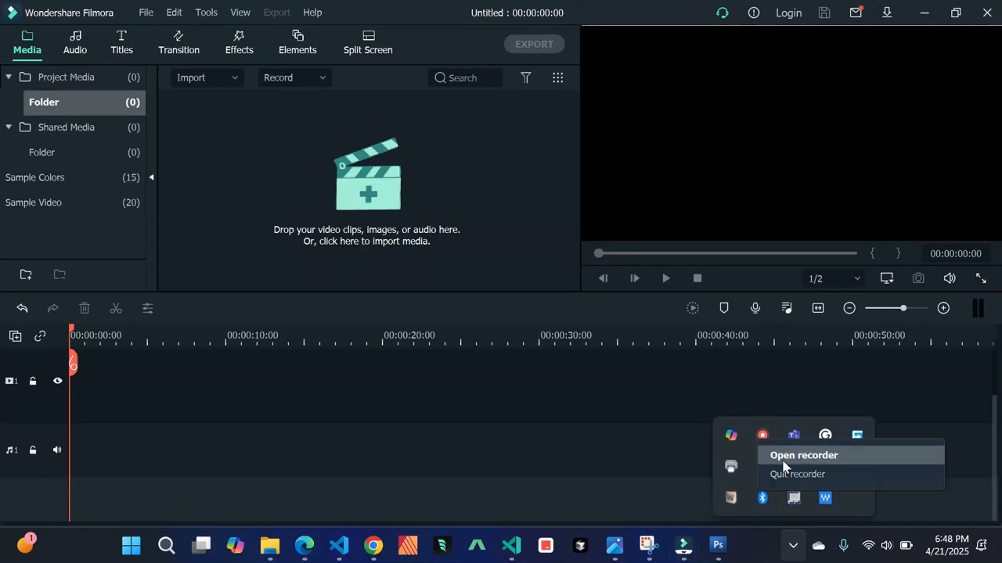